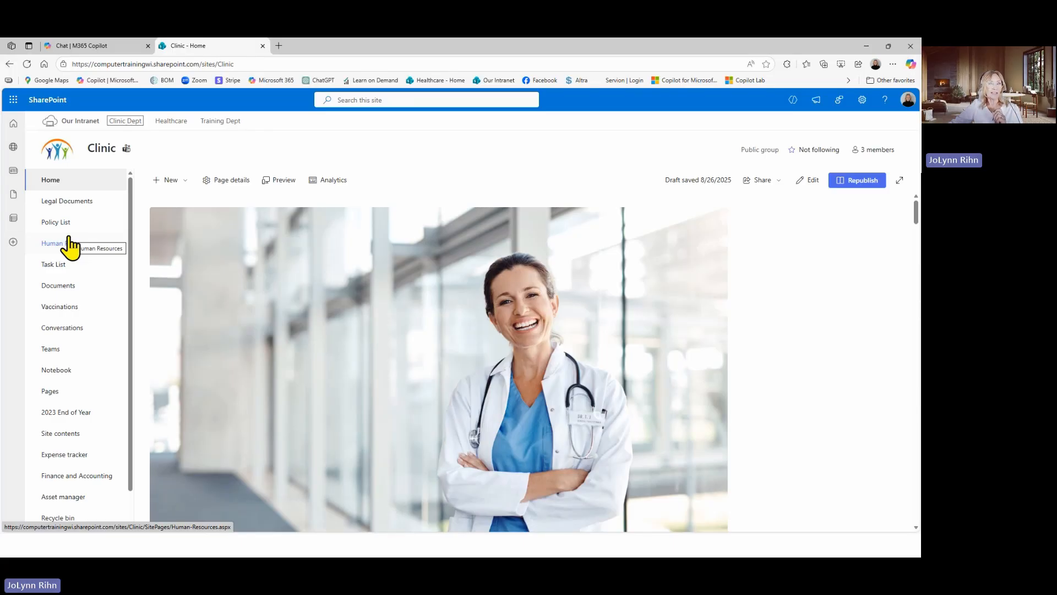
Open the Clinic site's Policy List and look at it in the Calendar view and New View
left_click(67, 228)
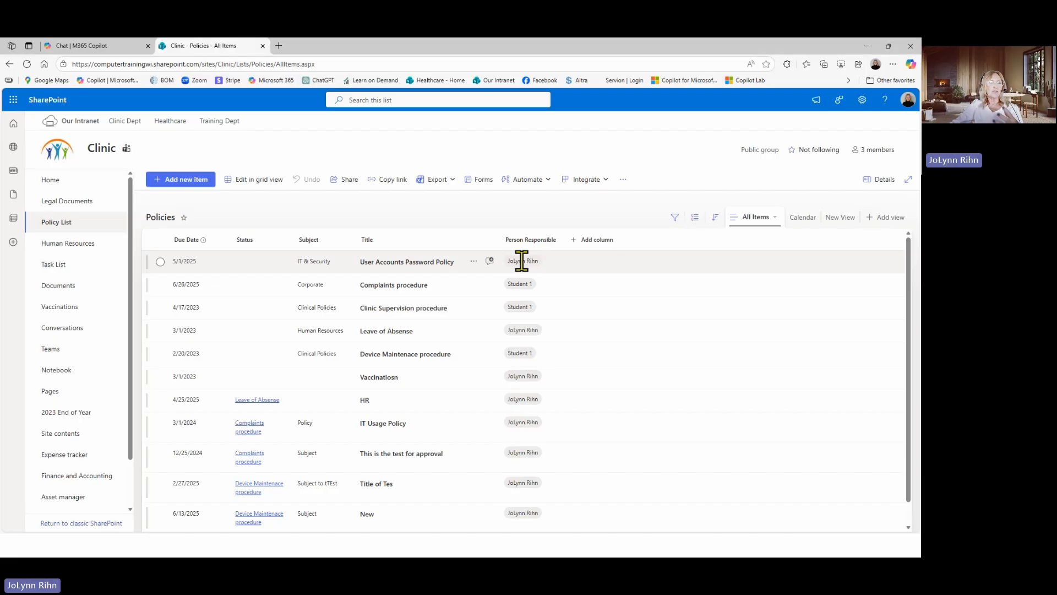
mouse_move(524, 263)
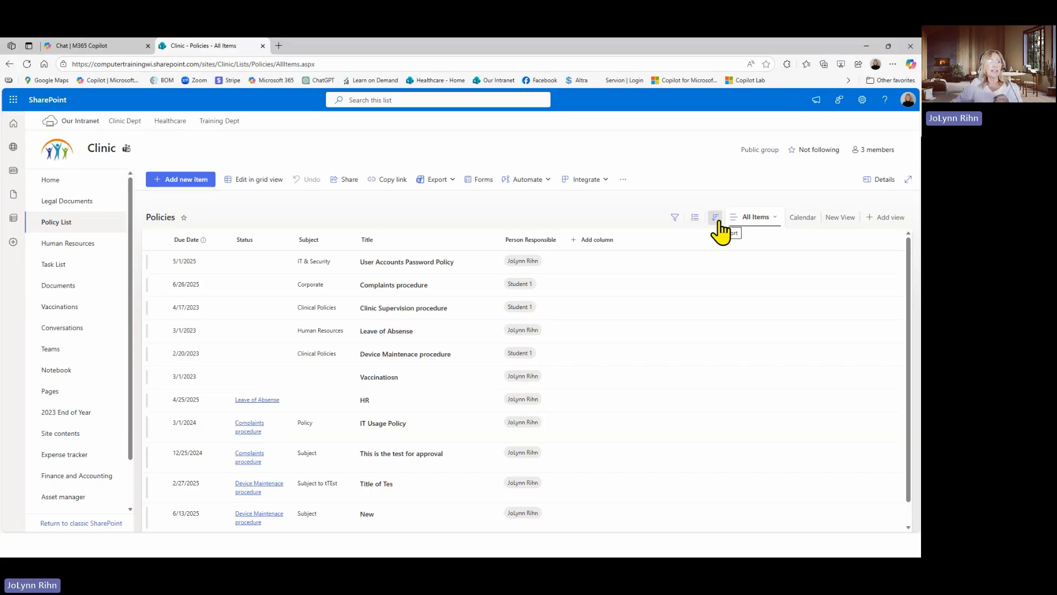
left_click(811, 223)
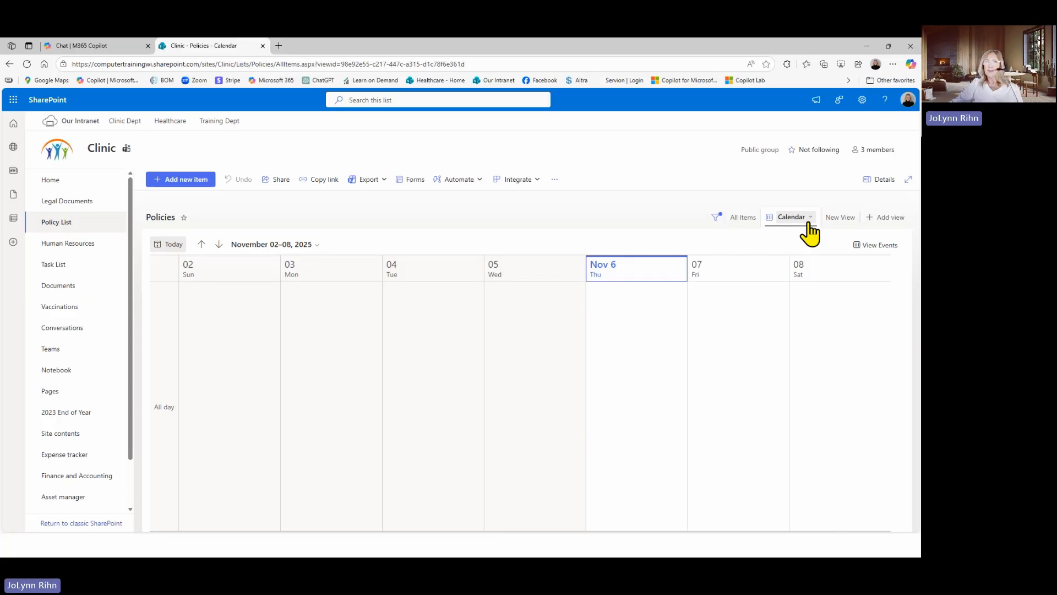
left_click(837, 220)
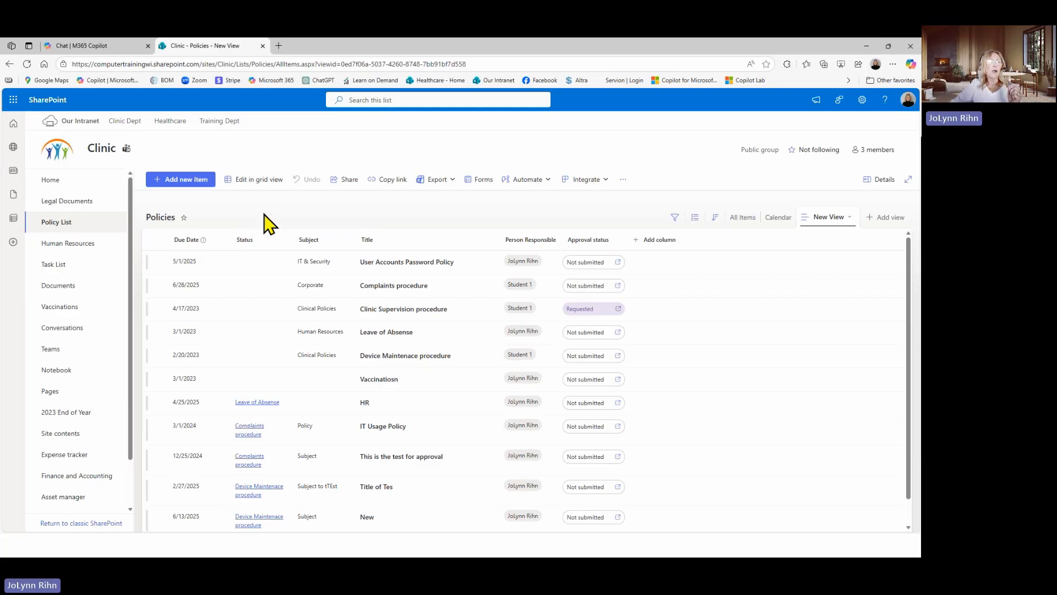
From the Clinic home page, review the blank, import and template options for creating a new list, and close them
left_click(71, 188)
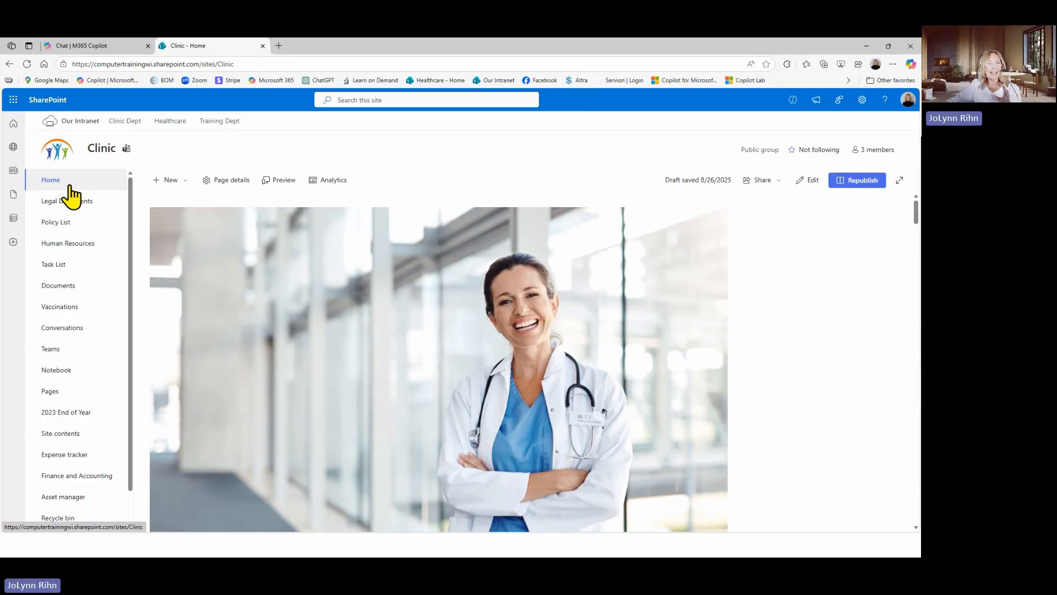
left_click(181, 185)
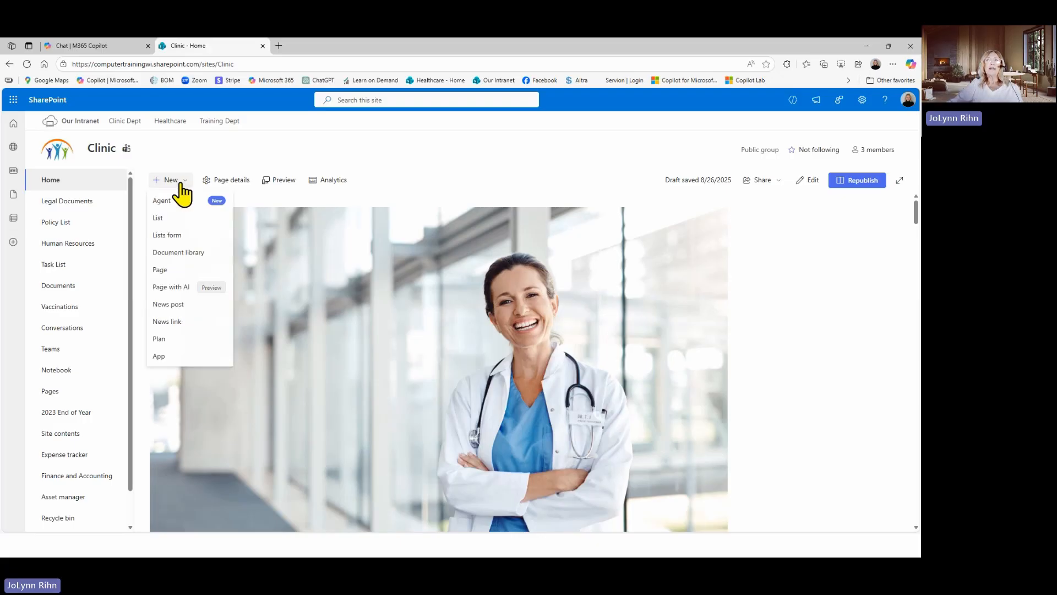
left_click(163, 220)
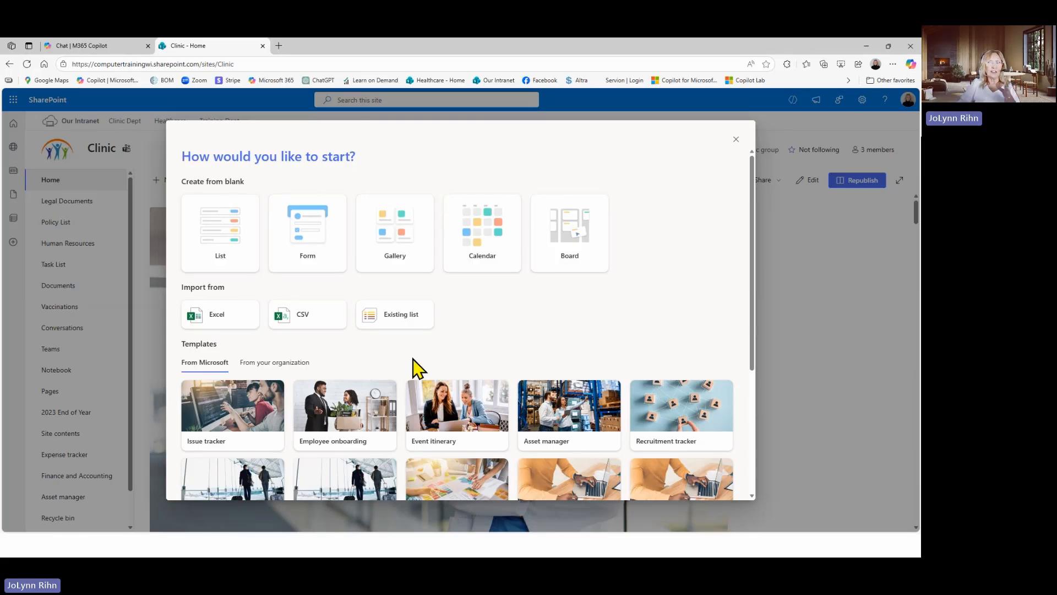
mouse_move(231, 255)
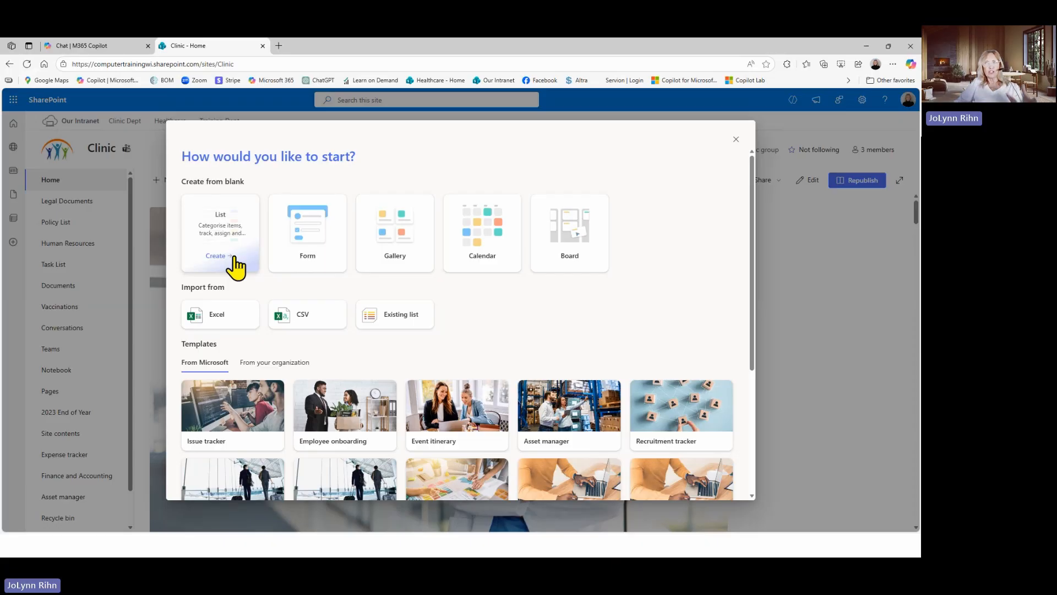
mouse_move(315, 266)
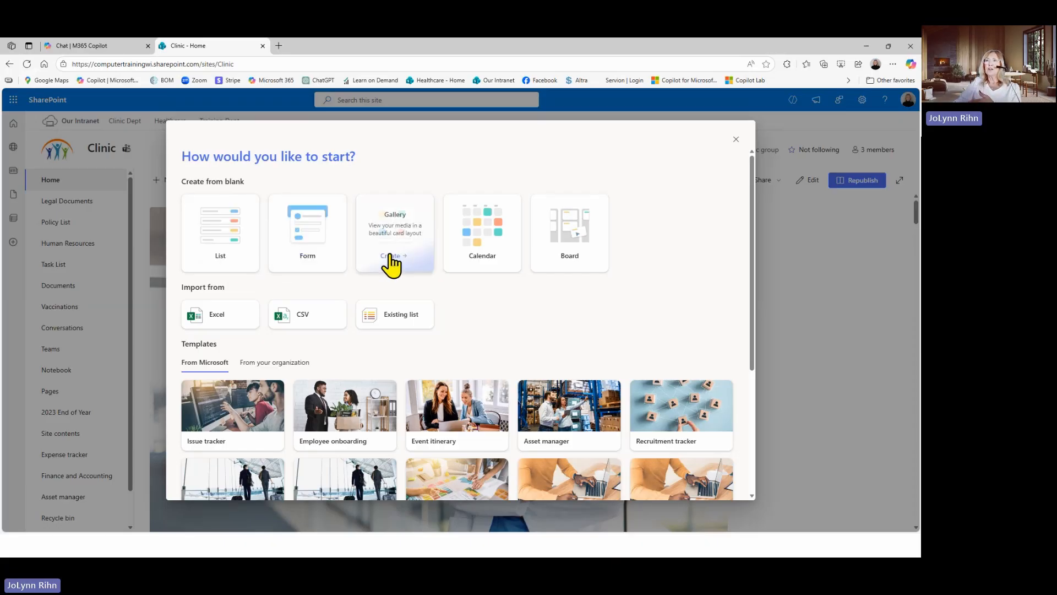
mouse_move(486, 259)
mouse_move(583, 264)
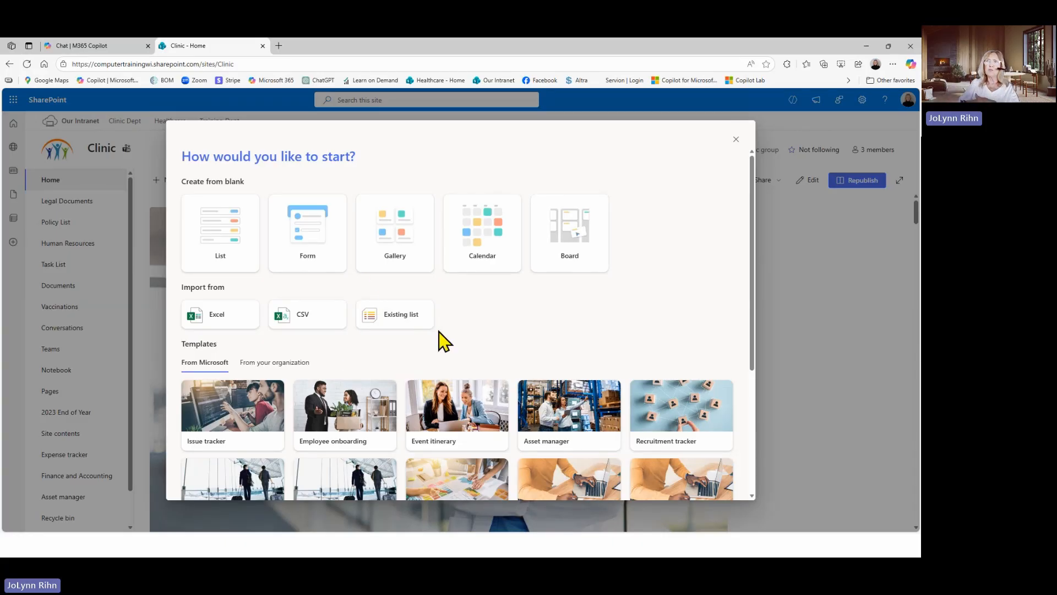
left_click(736, 140)
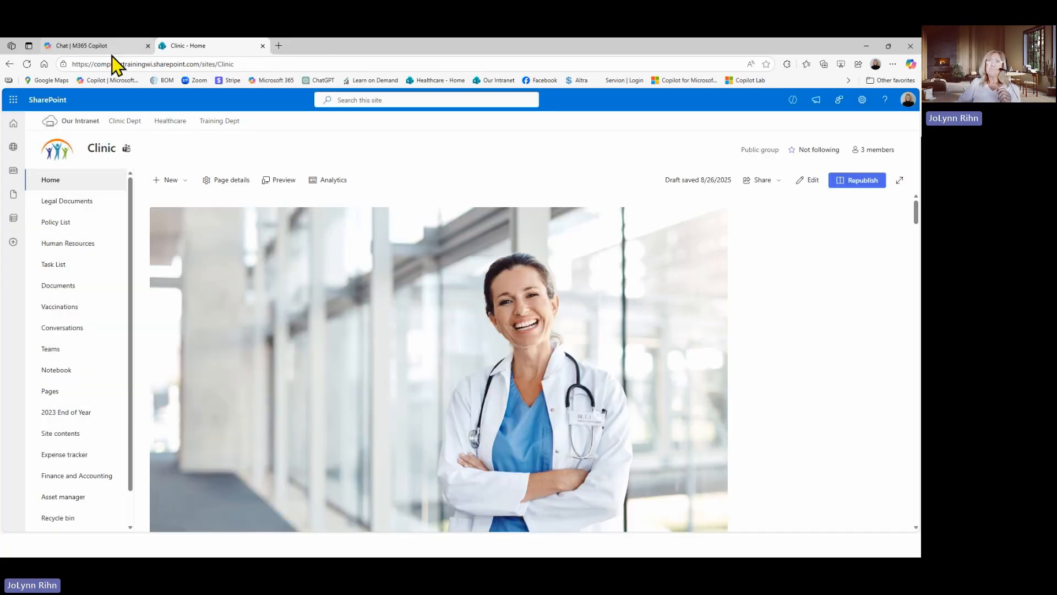
Switch to M365 Copilot and open the Lists app from the full collection of apps
left_click(84, 49)
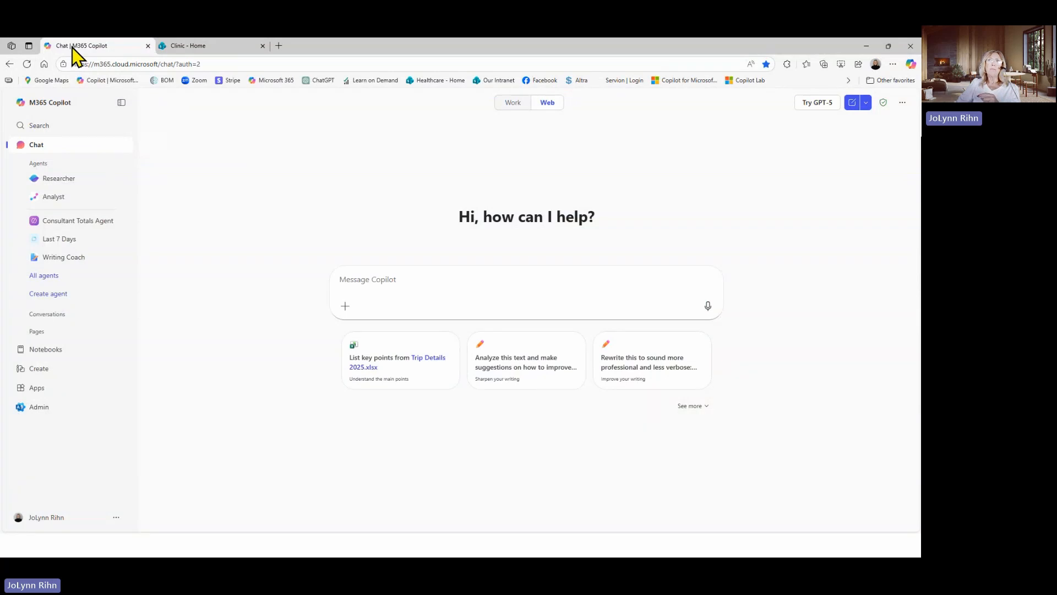
left_click(36, 387)
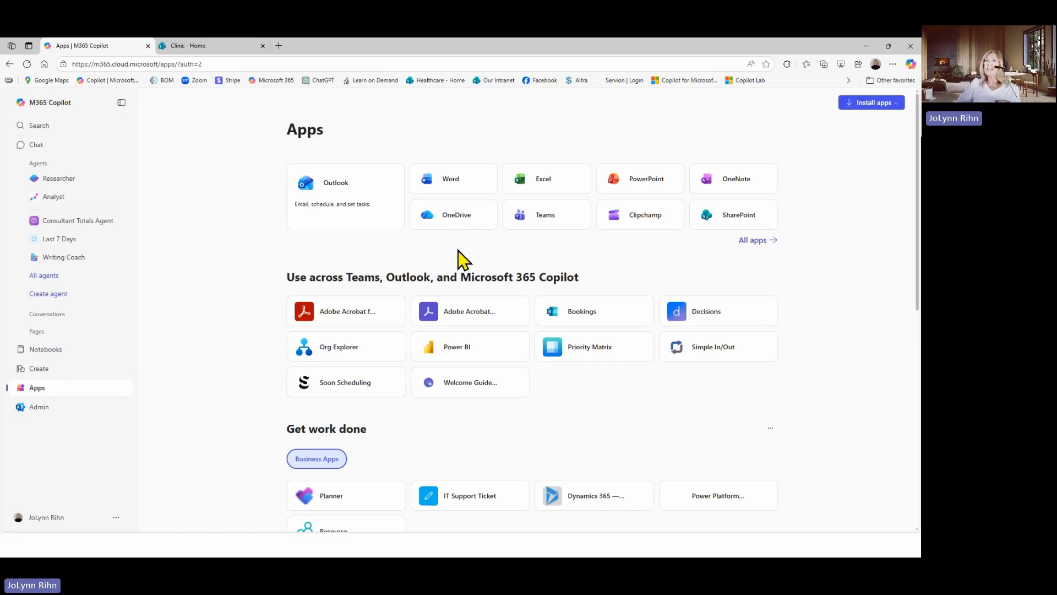
left_click(750, 242)
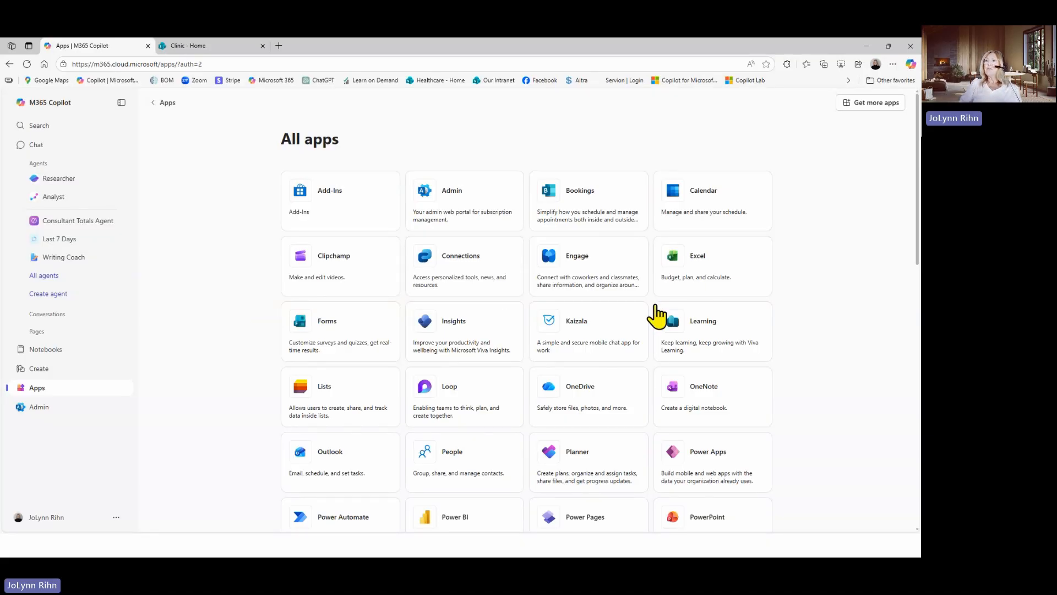
left_click(324, 407)
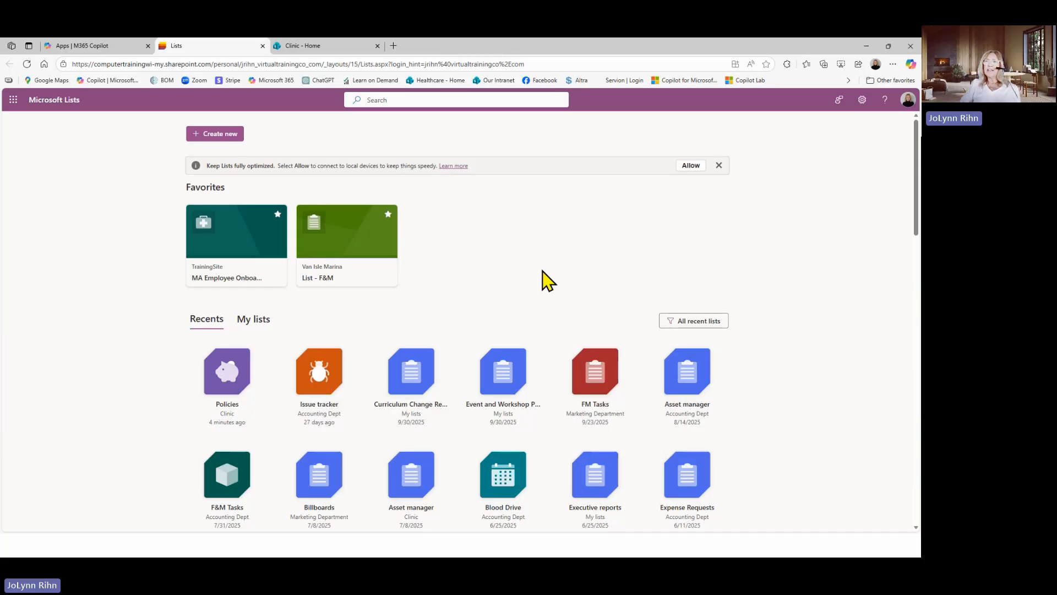
Look through the recent lists and the personal lists in Microsoft Lists, ending on the recent ones
left_click(261, 328)
left_click(199, 325)
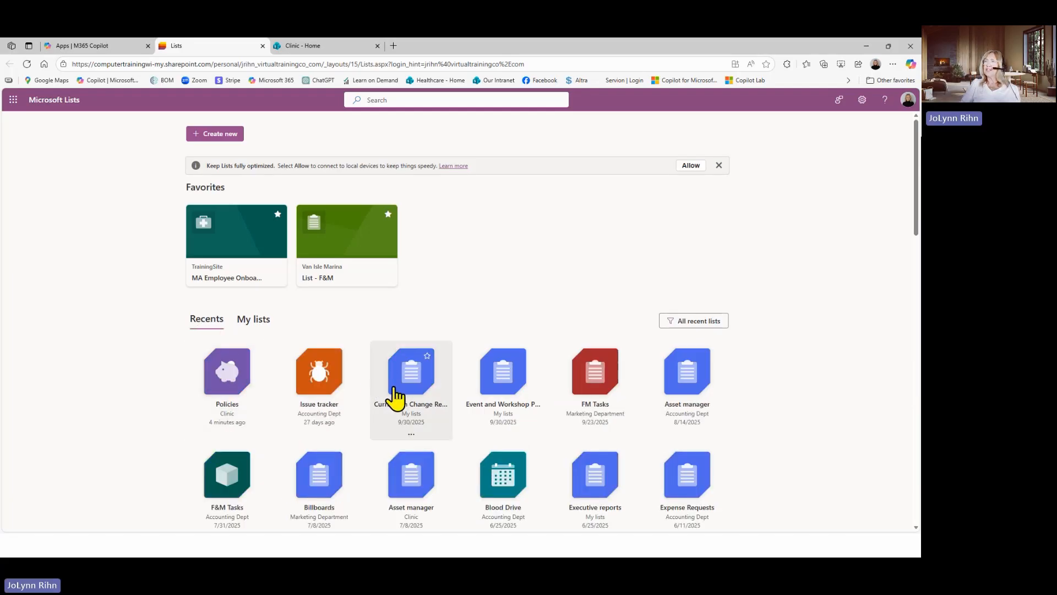
scroll(395, 399, "down", 9)
scroll(395, 398, "up", 10)
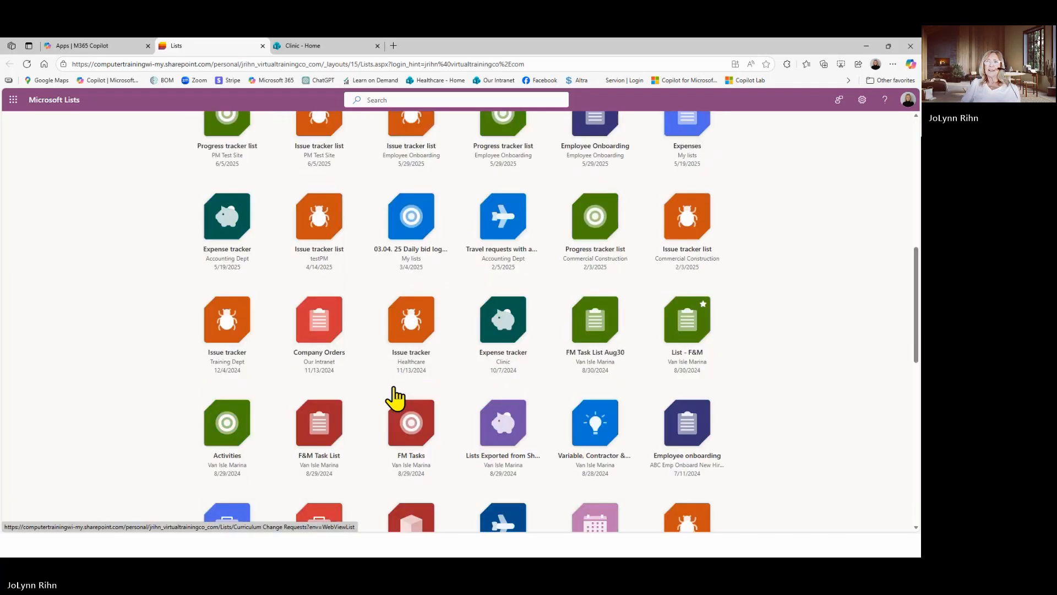
left_click(246, 326)
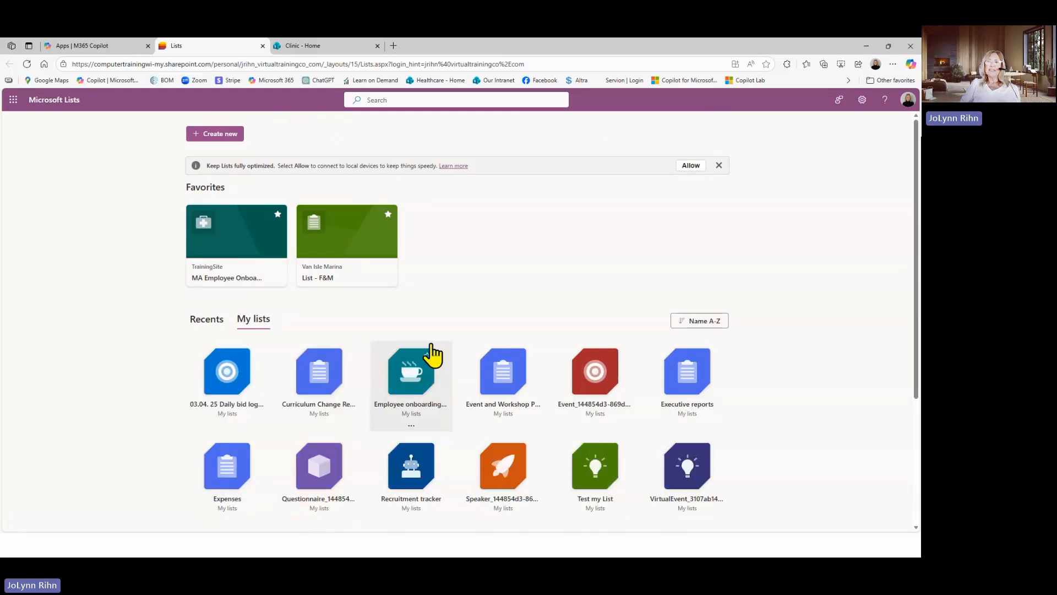
scroll(431, 356, "down", 3)
scroll(432, 358, "up", 3)
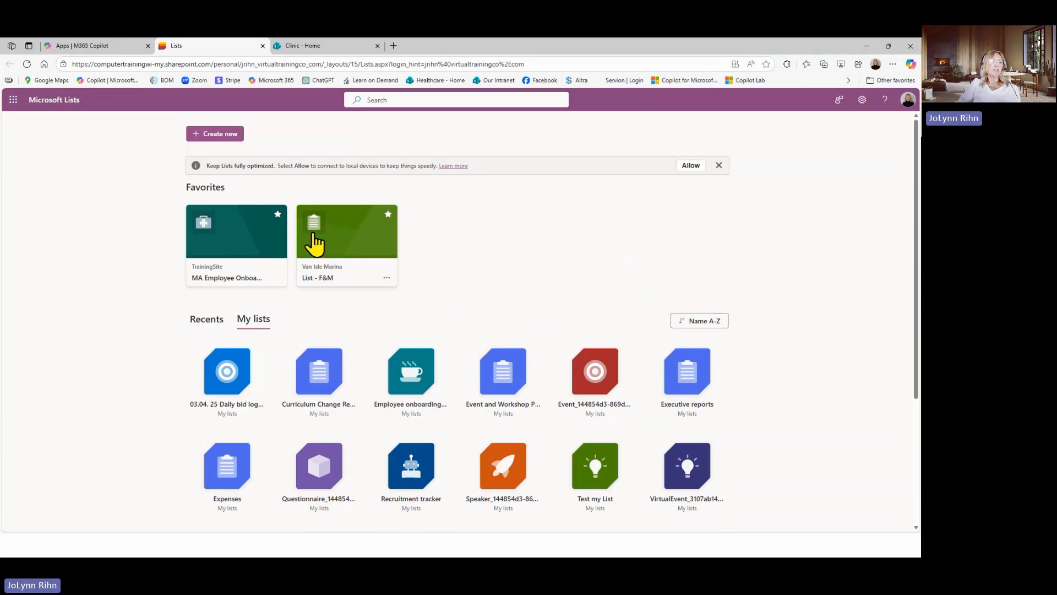
left_click(207, 322)
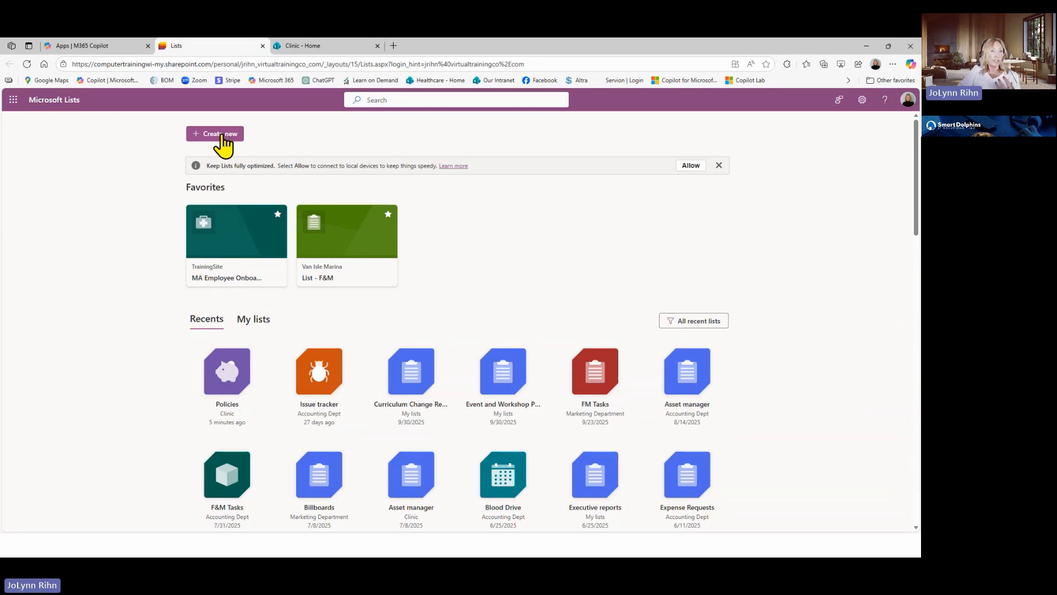
Browse the Microsoft templates for a new list, preview the Issue tracker template, and cancel without using it
left_click(221, 133)
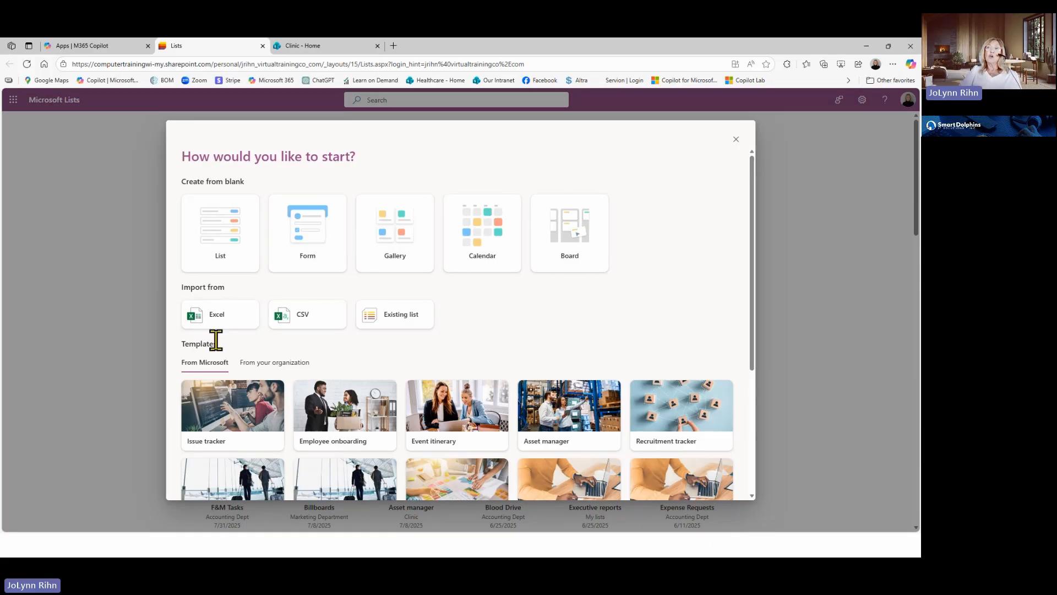
scroll(254, 380, "down", 1)
scroll(252, 381, "down", 1)
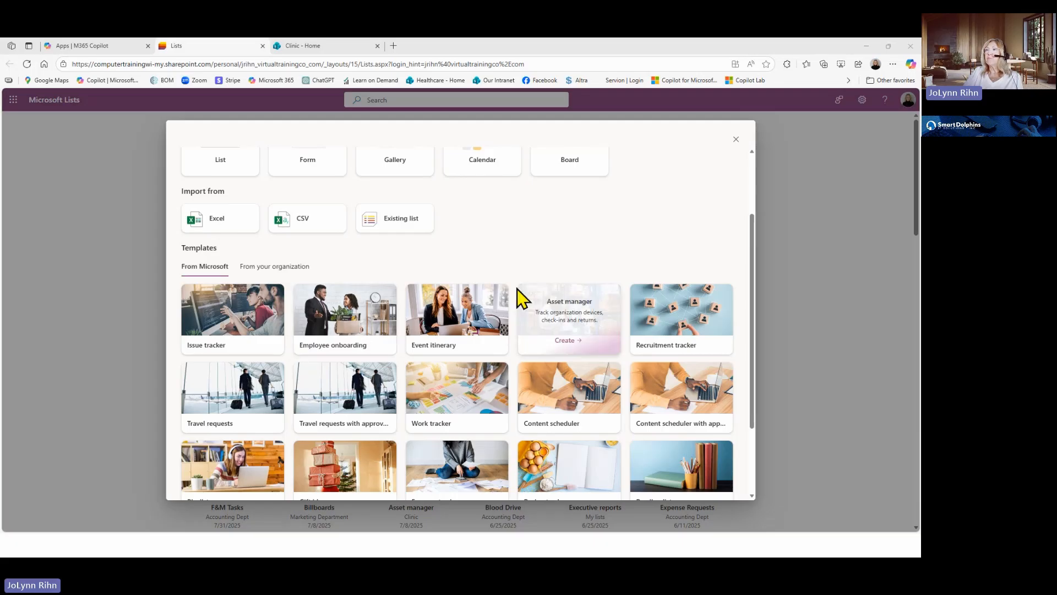
mouse_move(433, 295)
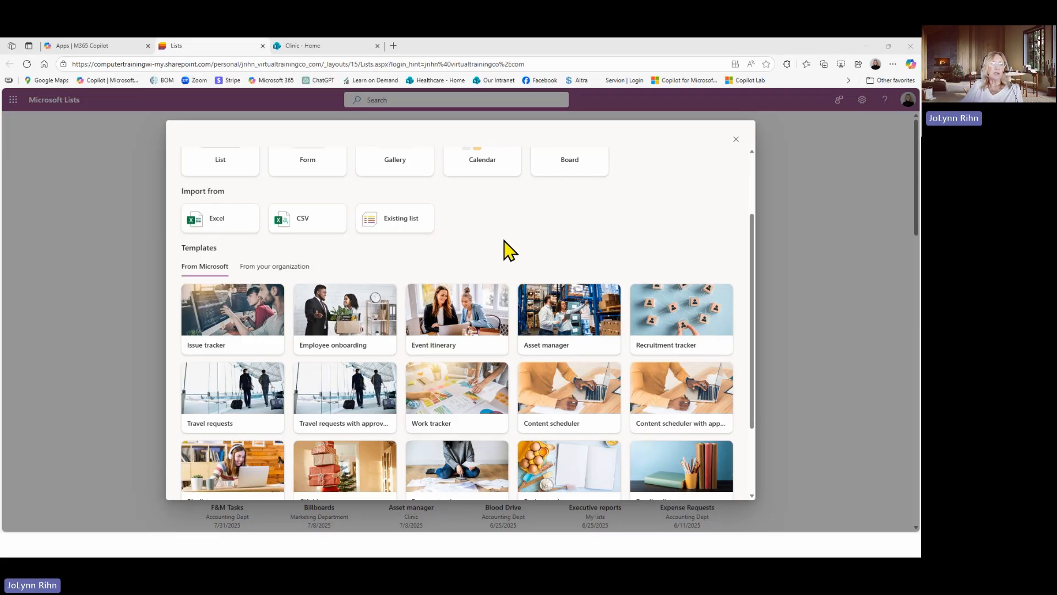
scroll(506, 239, "down", 1)
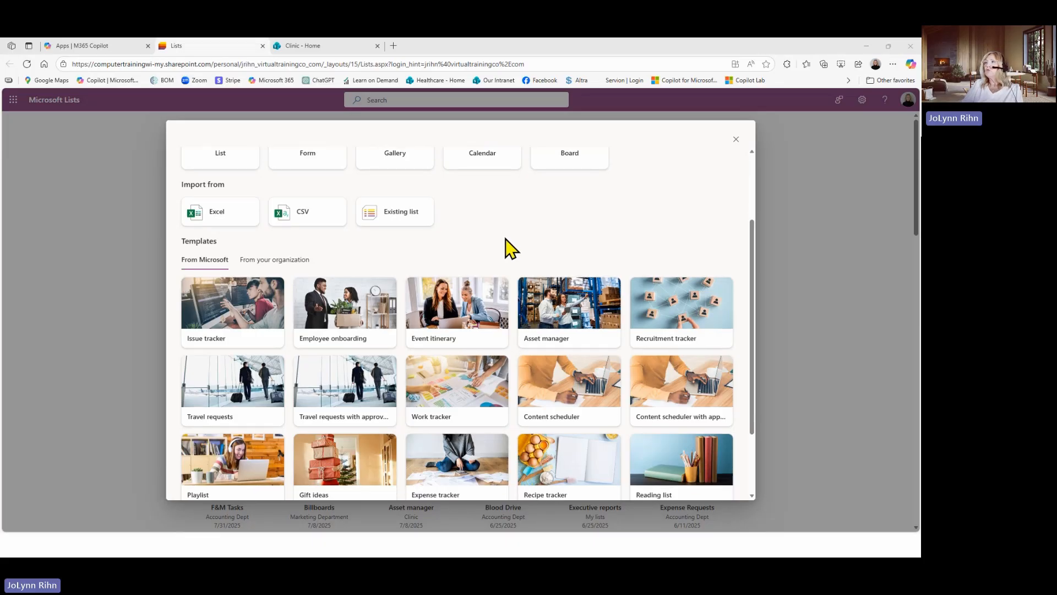
scroll(506, 239, "down", 2)
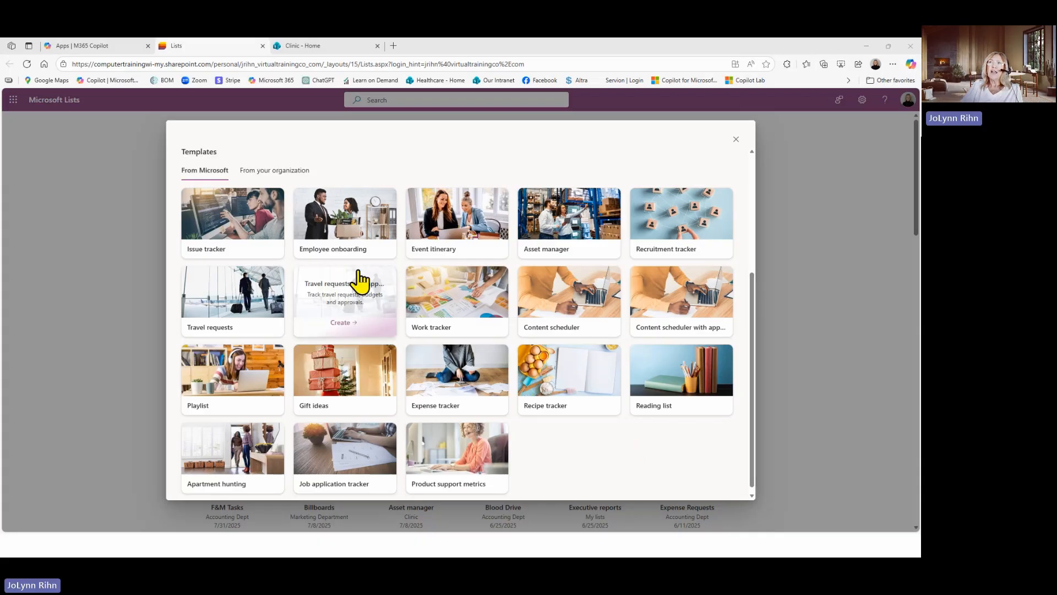
left_click(229, 236)
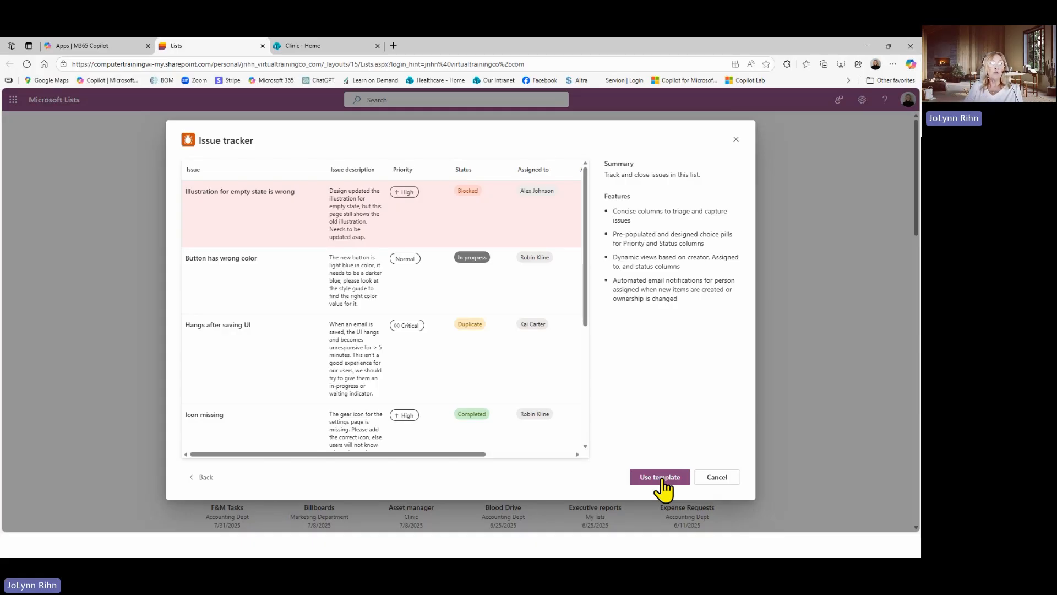
left_click(723, 479)
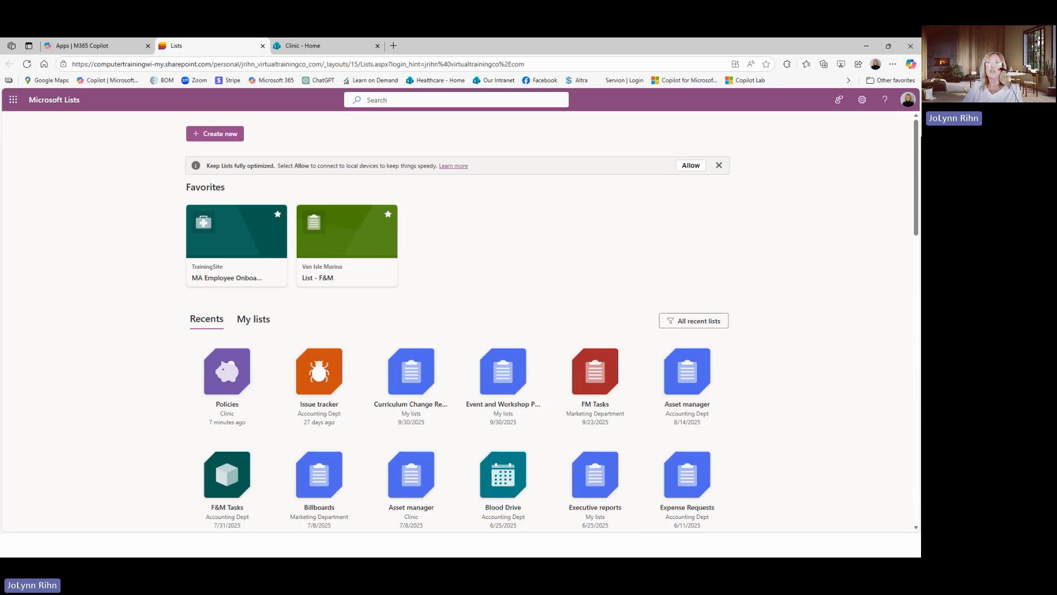
Create a blank list named "ABC Co Emp Onboarding Tracking" in My lists
left_click(208, 136)
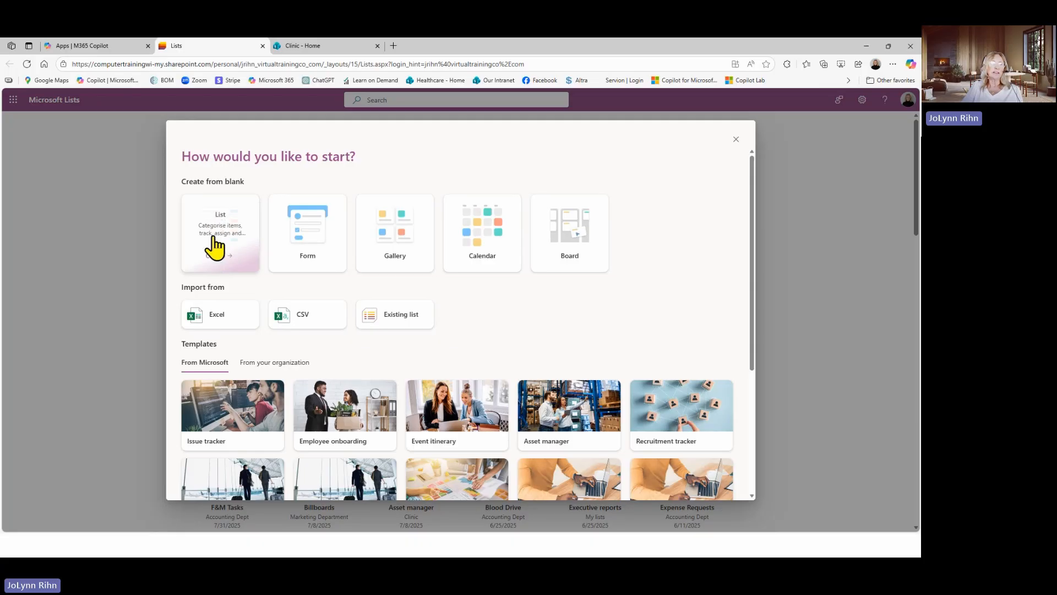
left_click(214, 234)
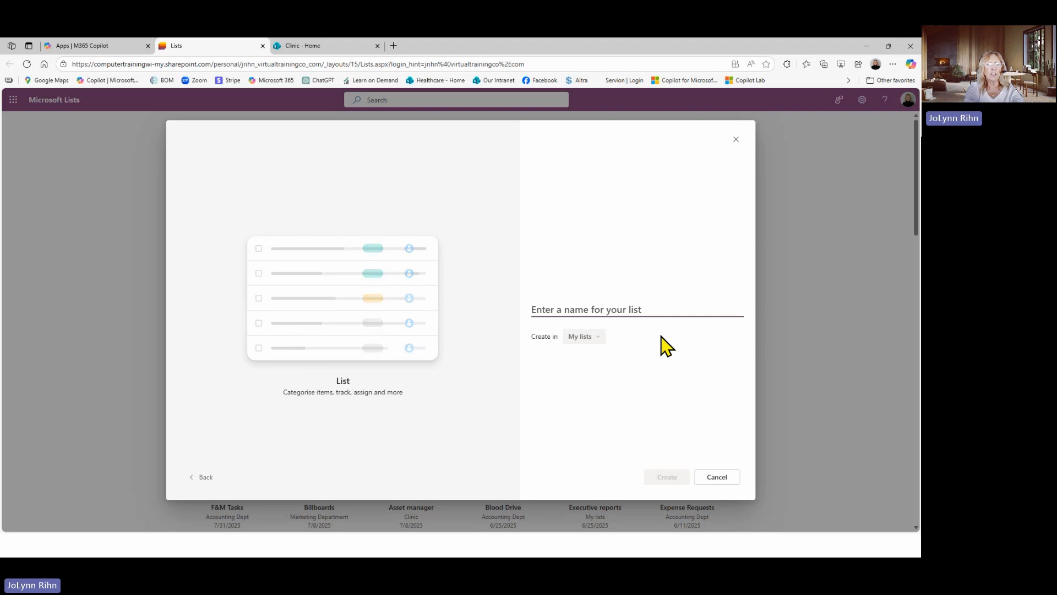
type("ABC C")
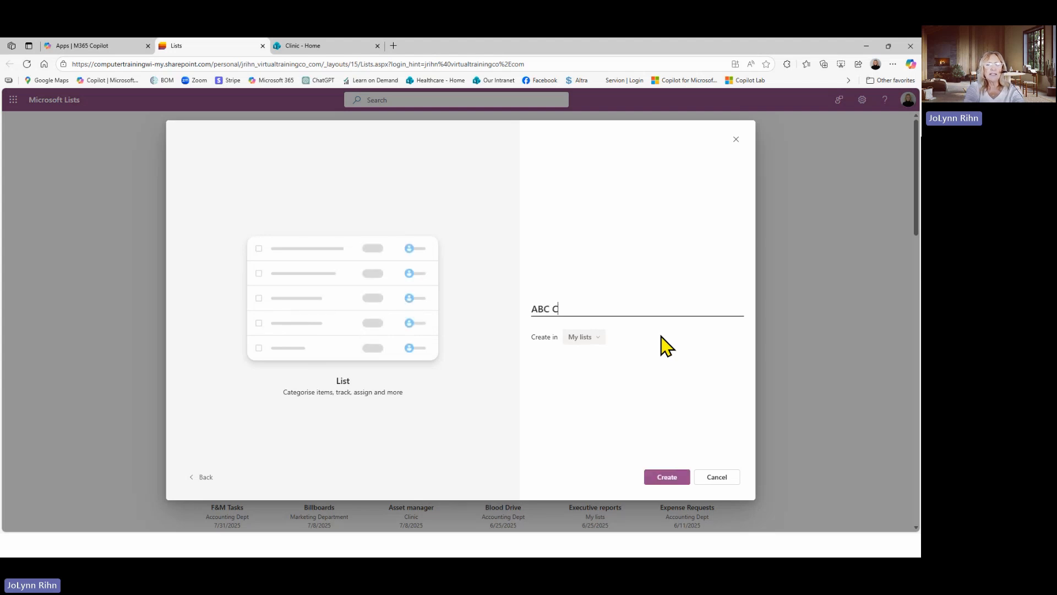
type("o Emp ")
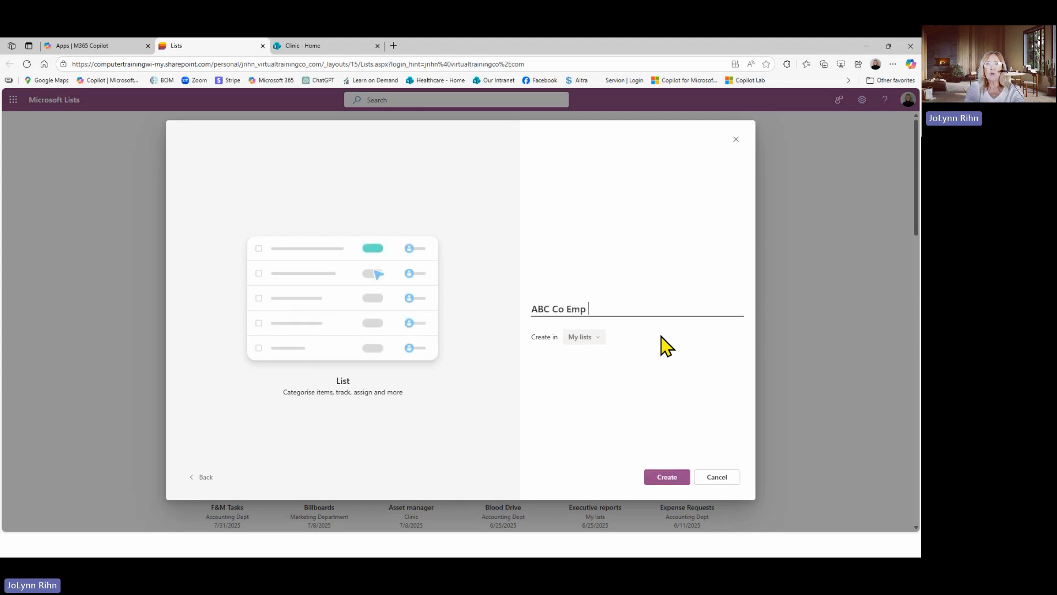
type("Onbo")
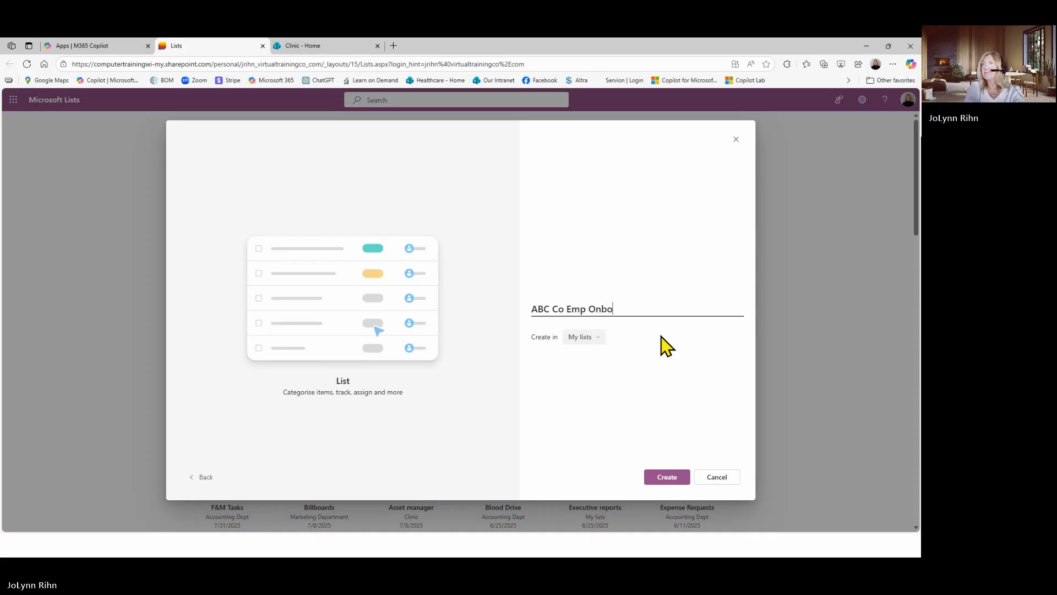
type("arding Tra")
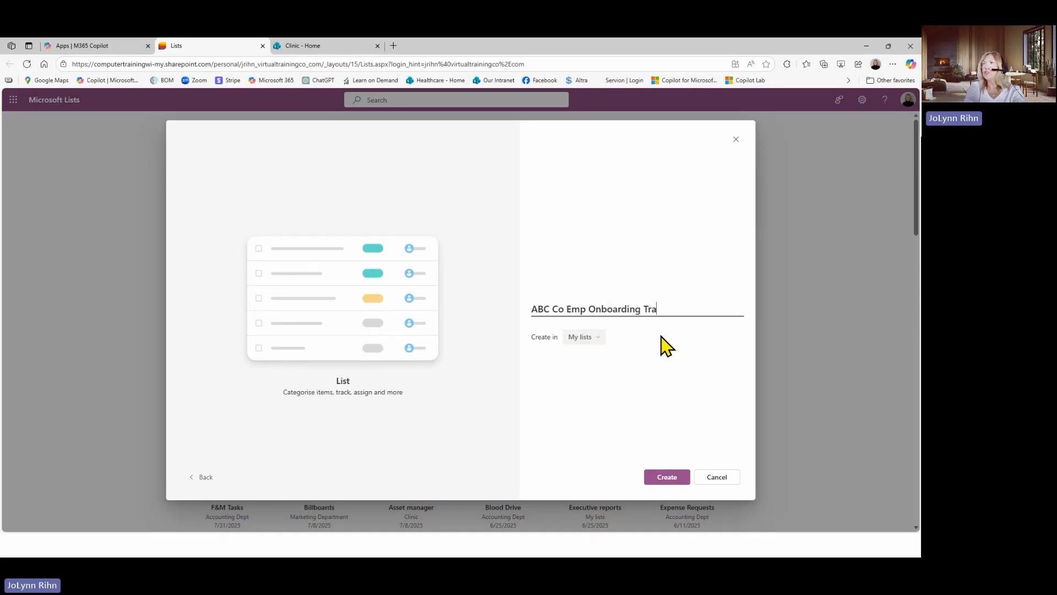
type("cking")
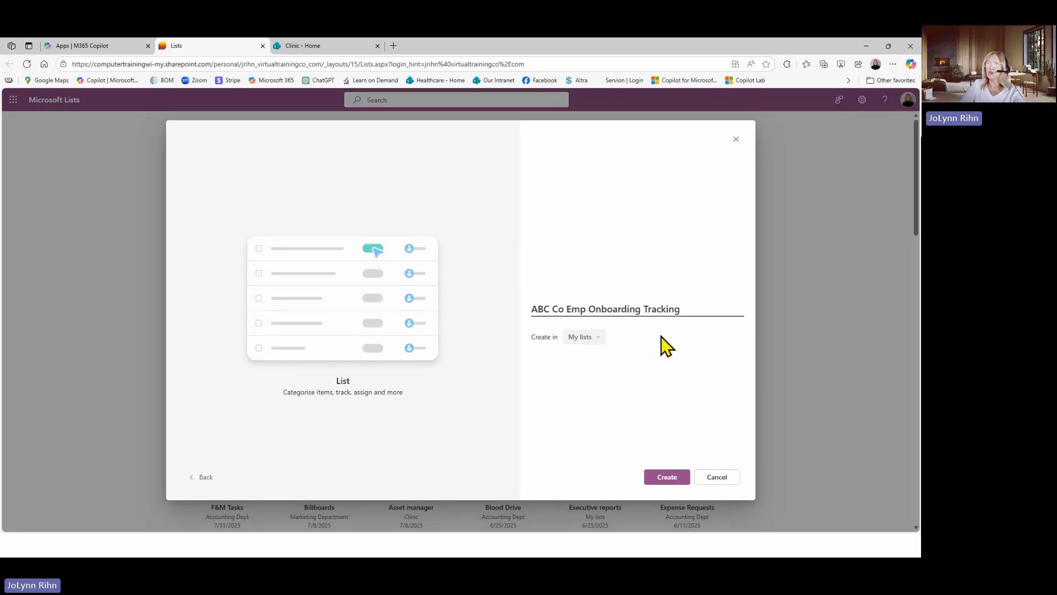
left_click(669, 478)
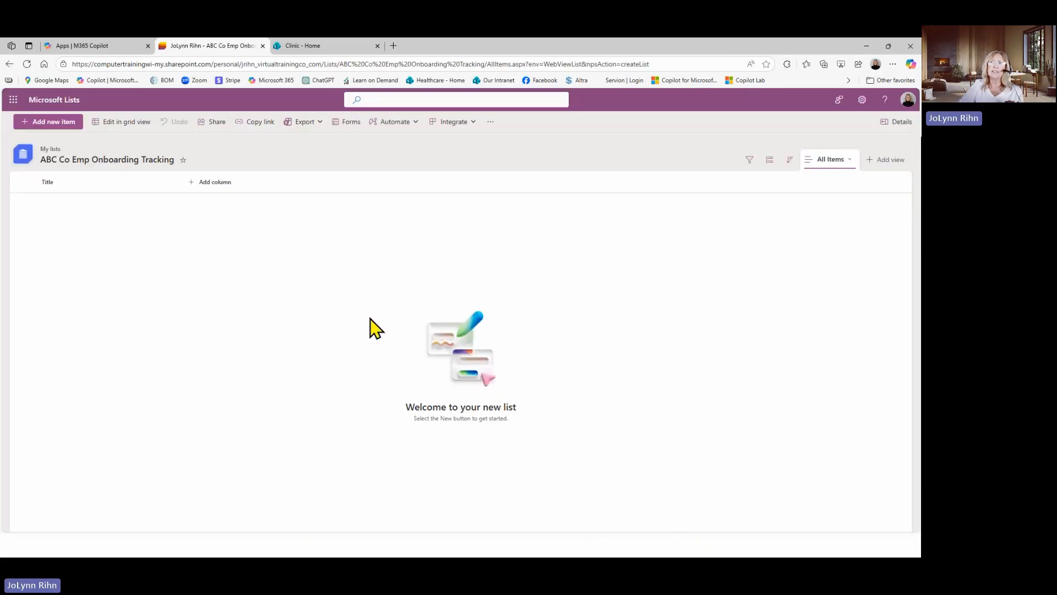
Rename the Title column to "Employee Name"
left_click(48, 183)
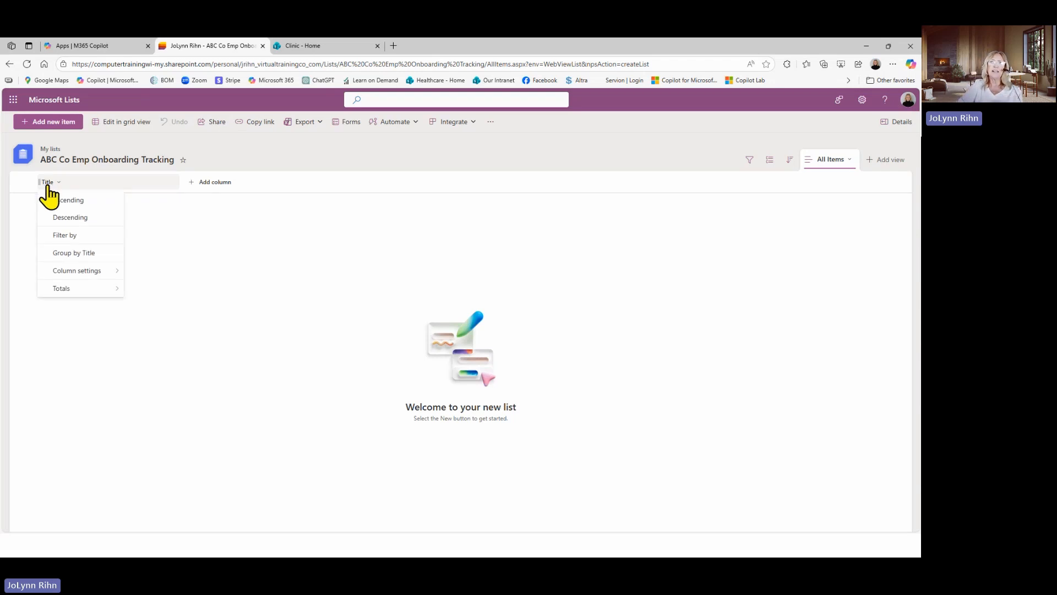
mouse_move(55, 270)
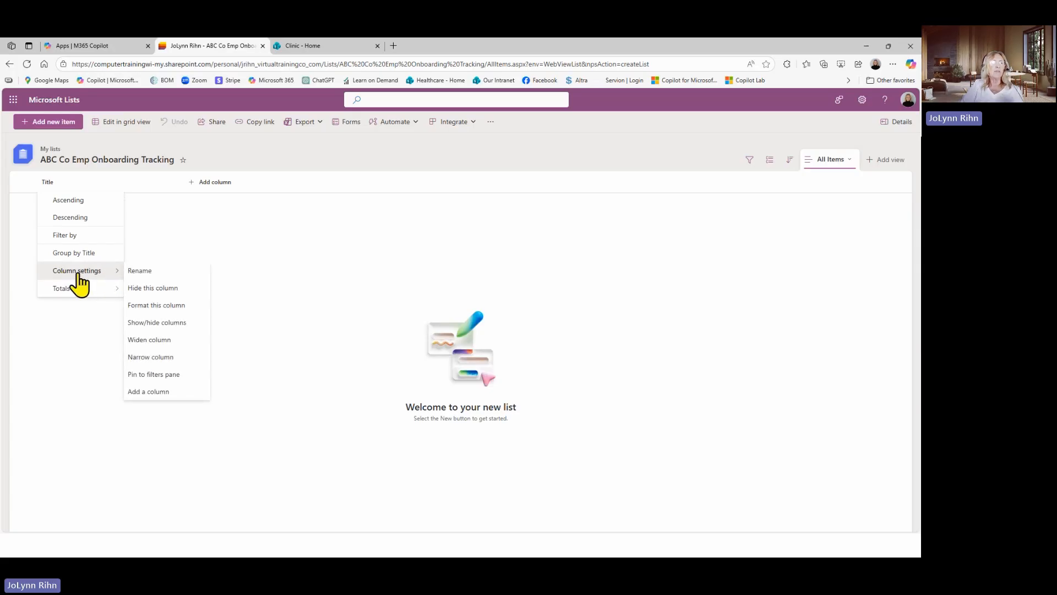
left_click(148, 274)
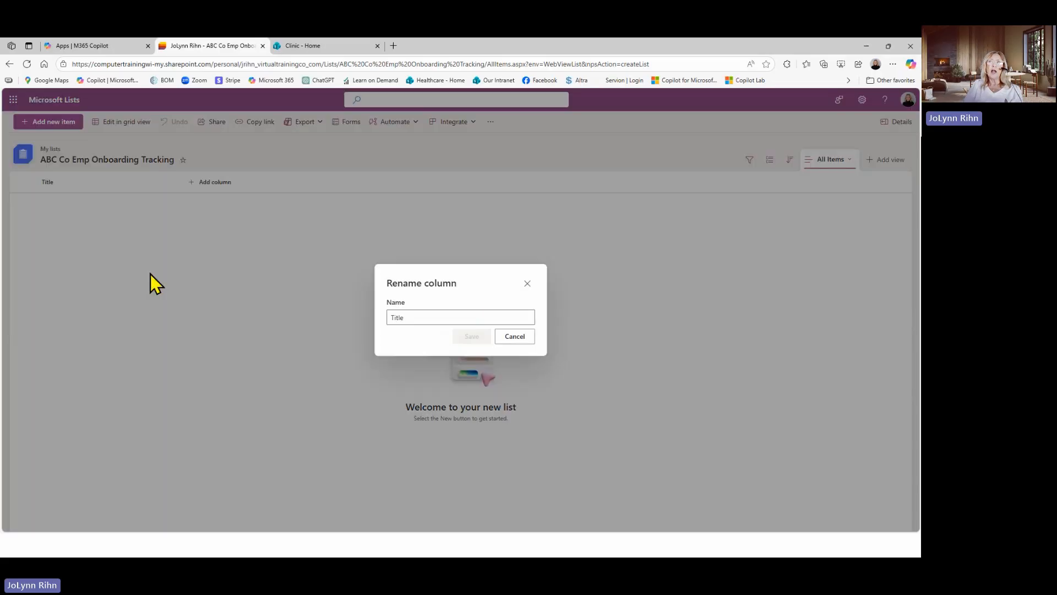
left_click_drag(466, 320, 379, 324)
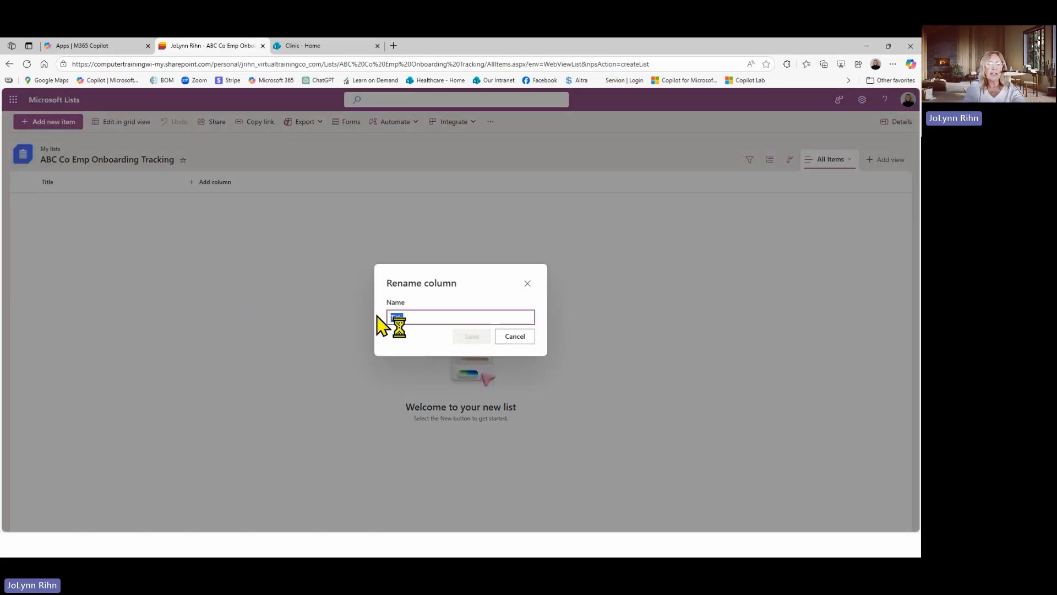
type("Employ")
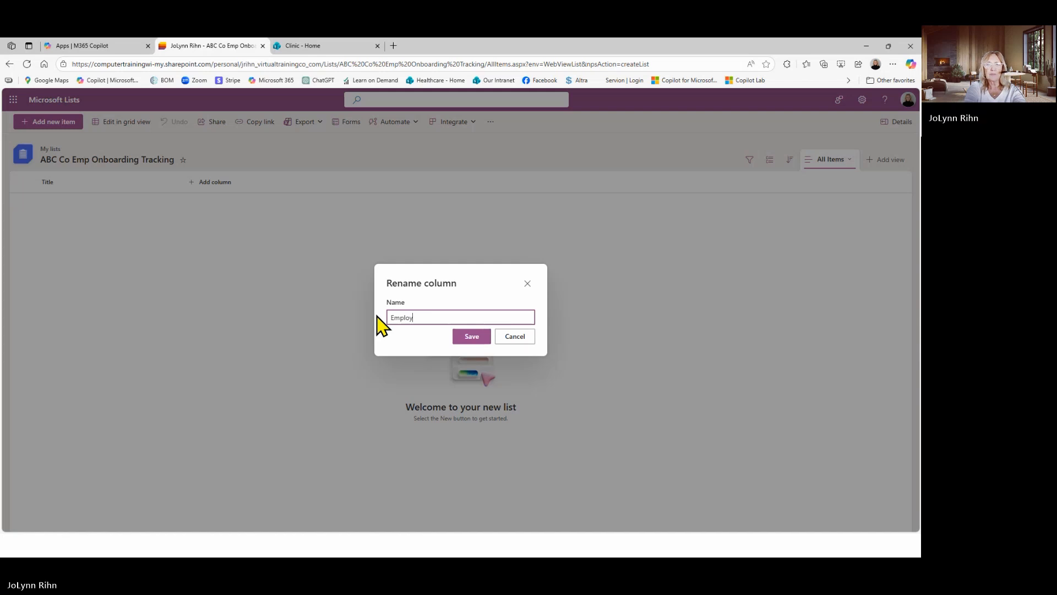
type("ee Name")
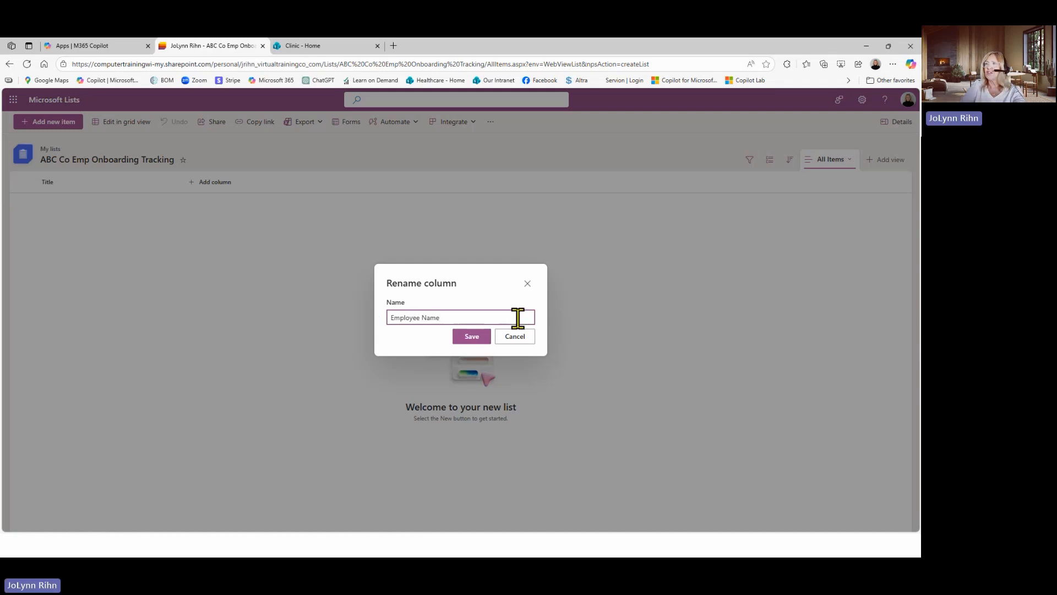
left_click(472, 337)
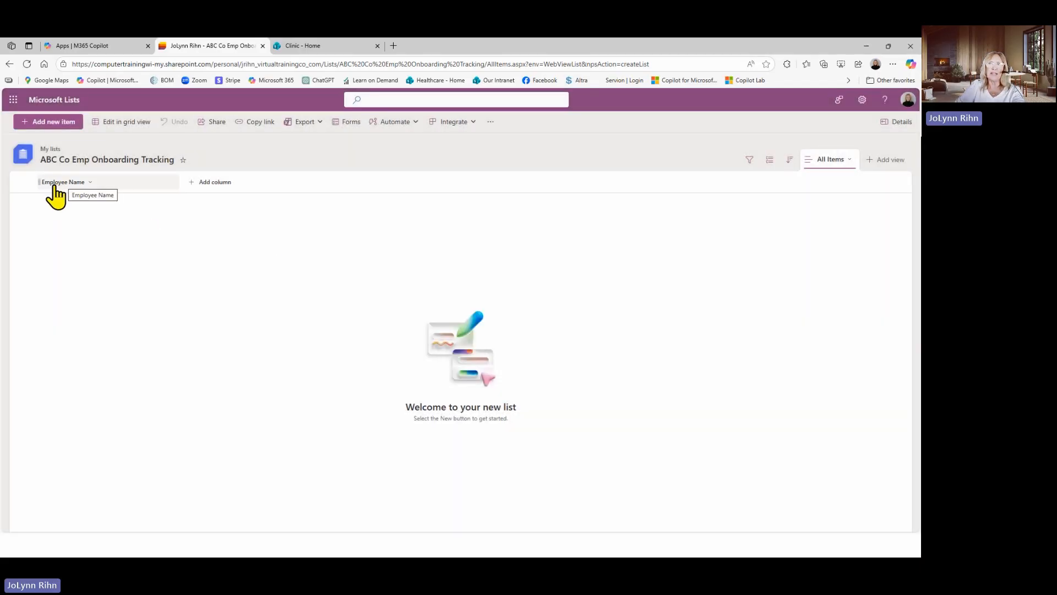
Start a new date and time column and name it "Date of Hire"
left_click(206, 185)
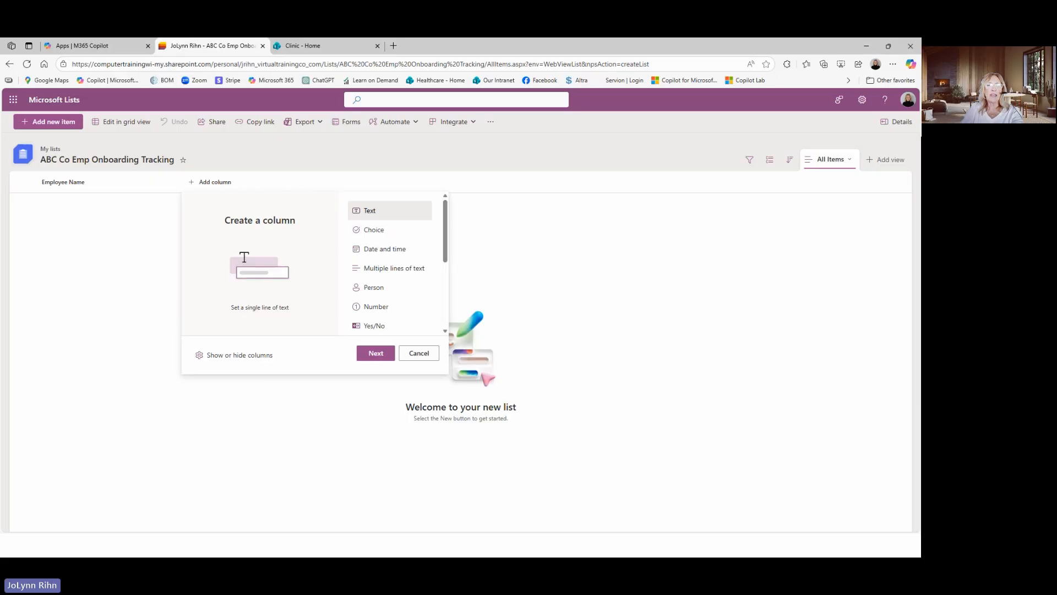
left_click(372, 250)
left_click(377, 354)
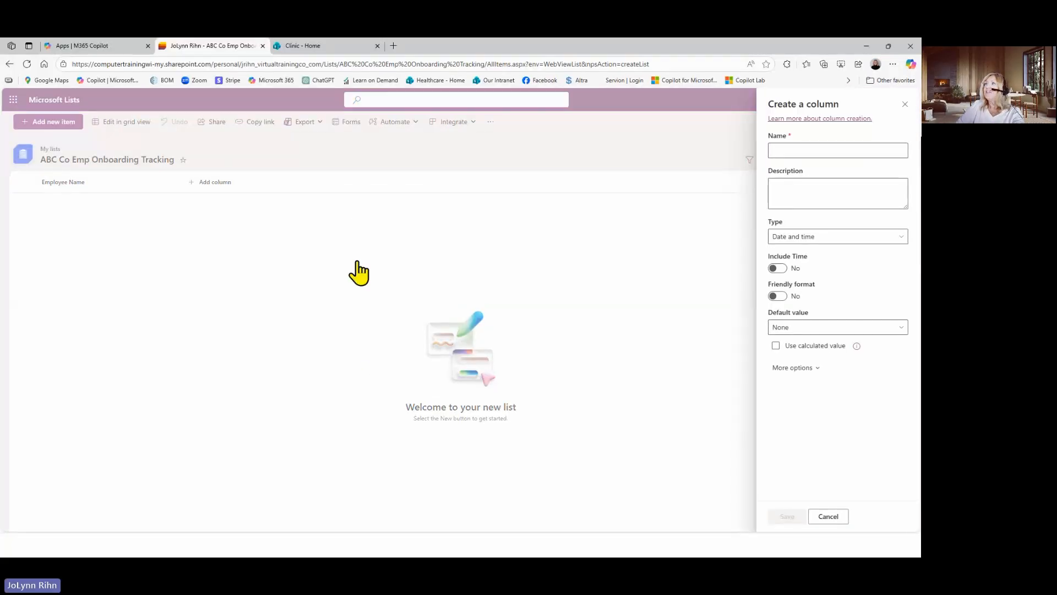
left_click(809, 150)
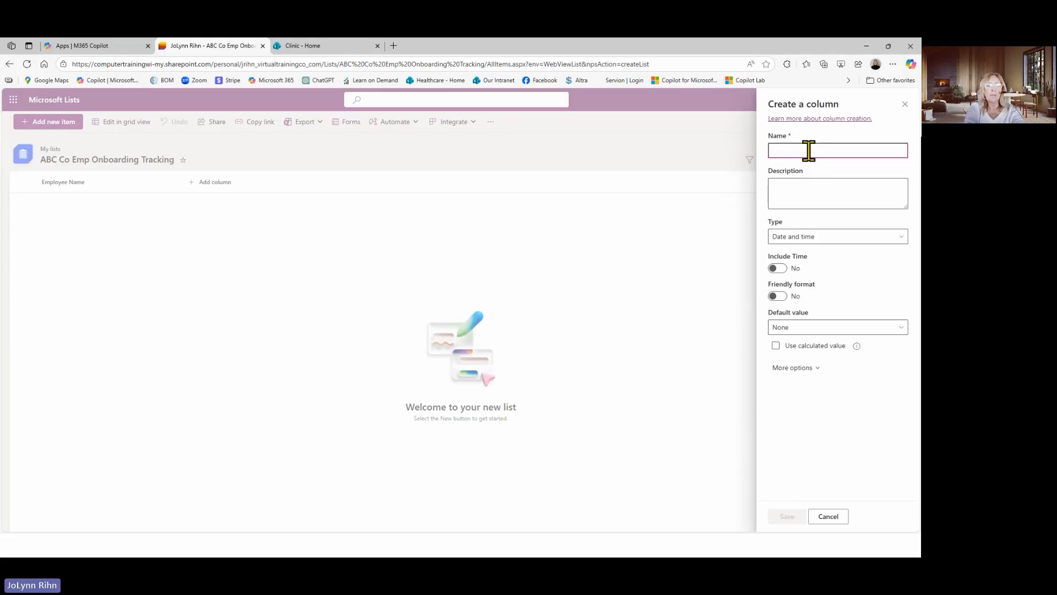
type("Date of Hire")
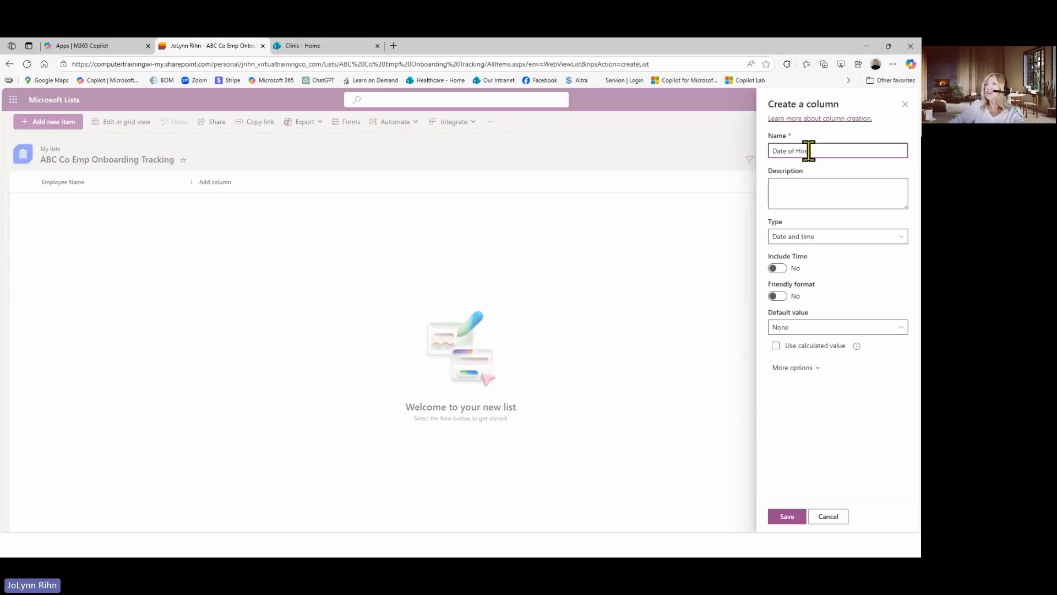
Review the default value choices and column validation settings for the Date of Hire column, and save the column
left_click(814, 185)
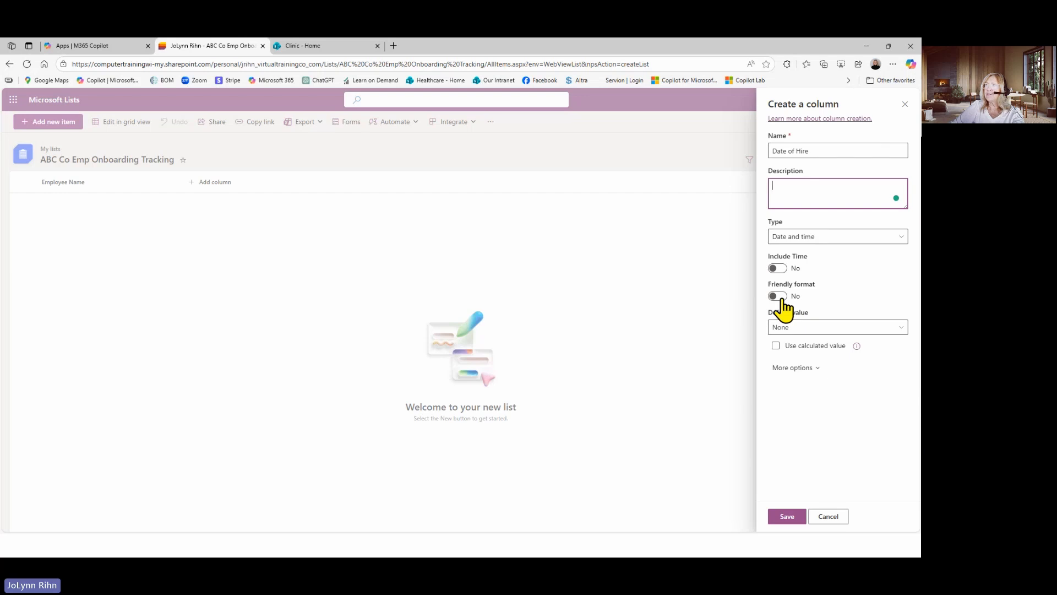
left_click(803, 328)
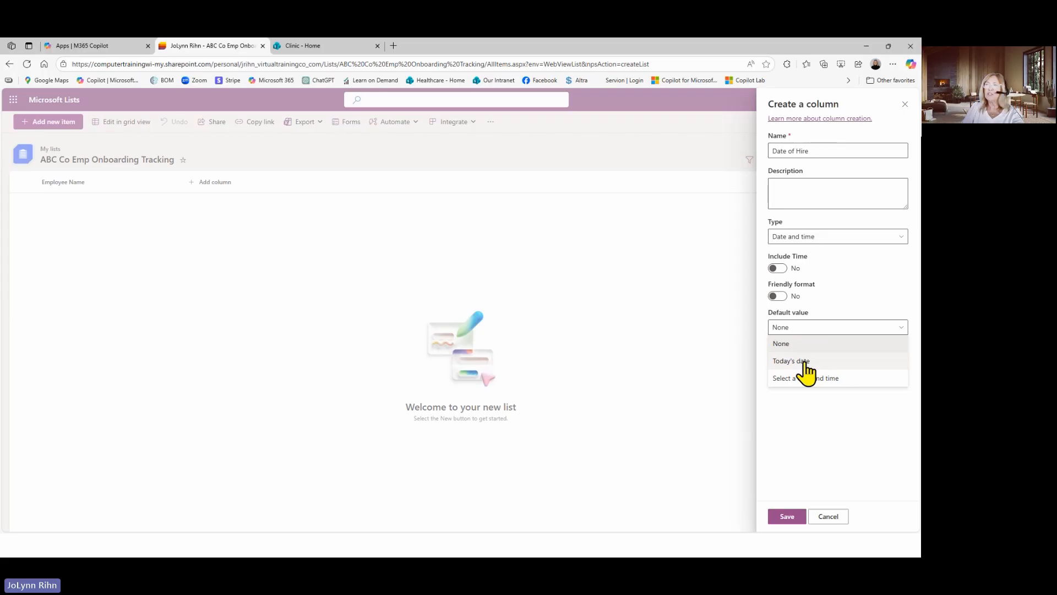
left_click(861, 309)
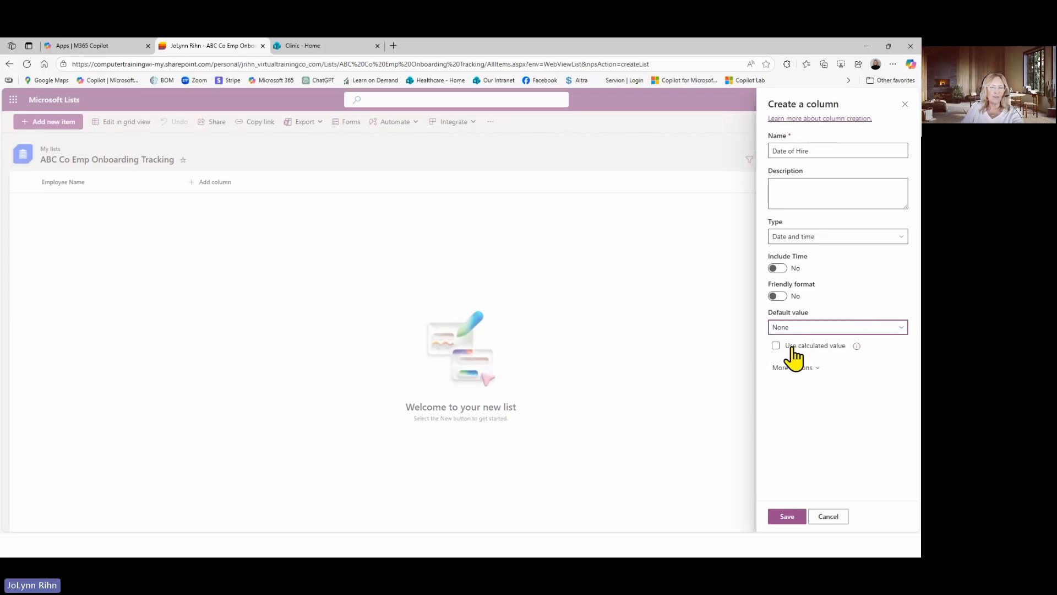
left_click(806, 368)
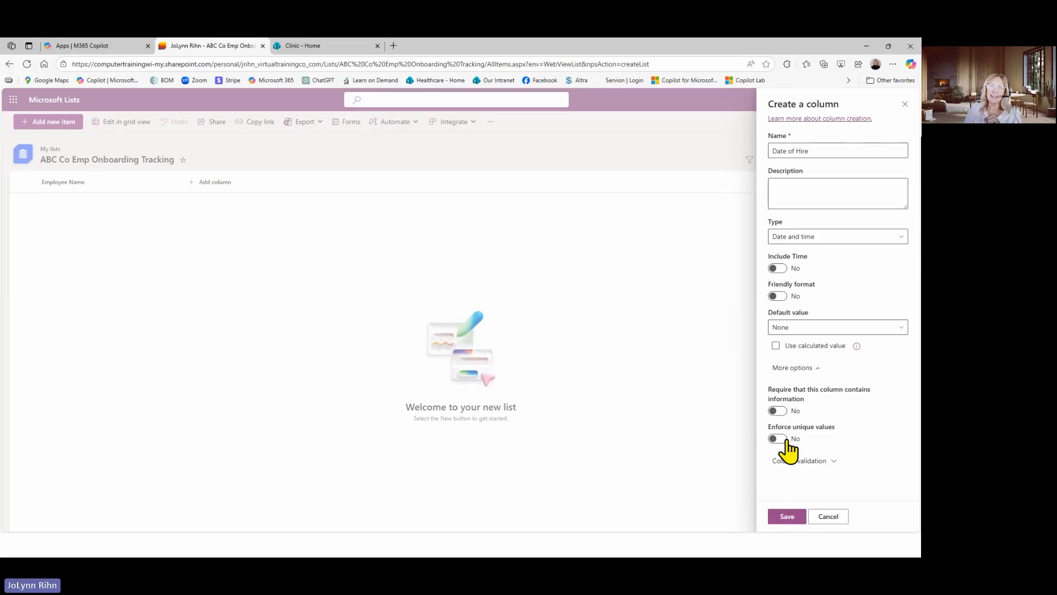
left_click(820, 462)
scroll(841, 464, "down", 3)
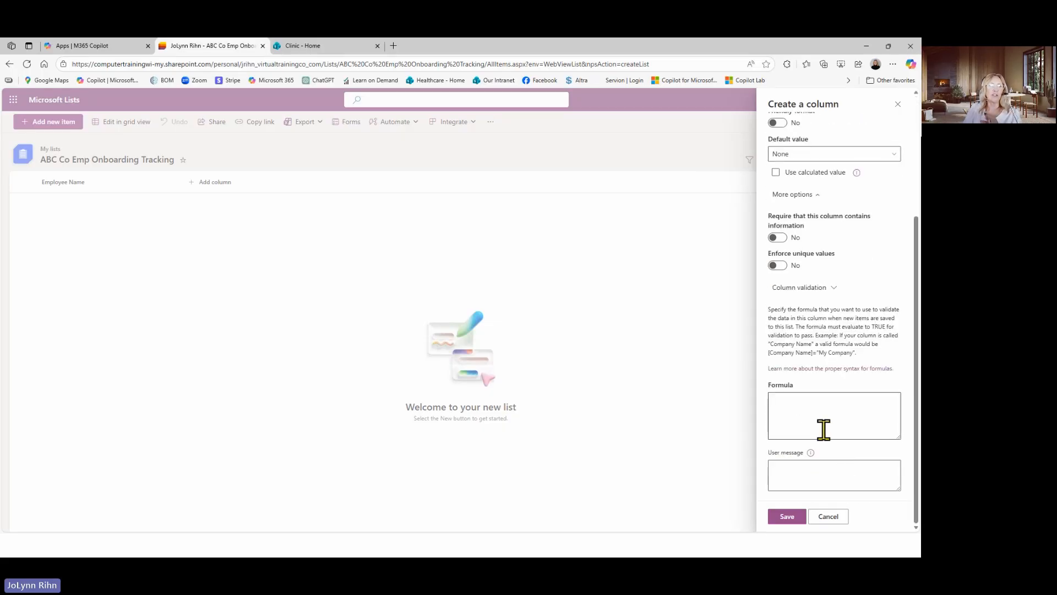
left_click(835, 292)
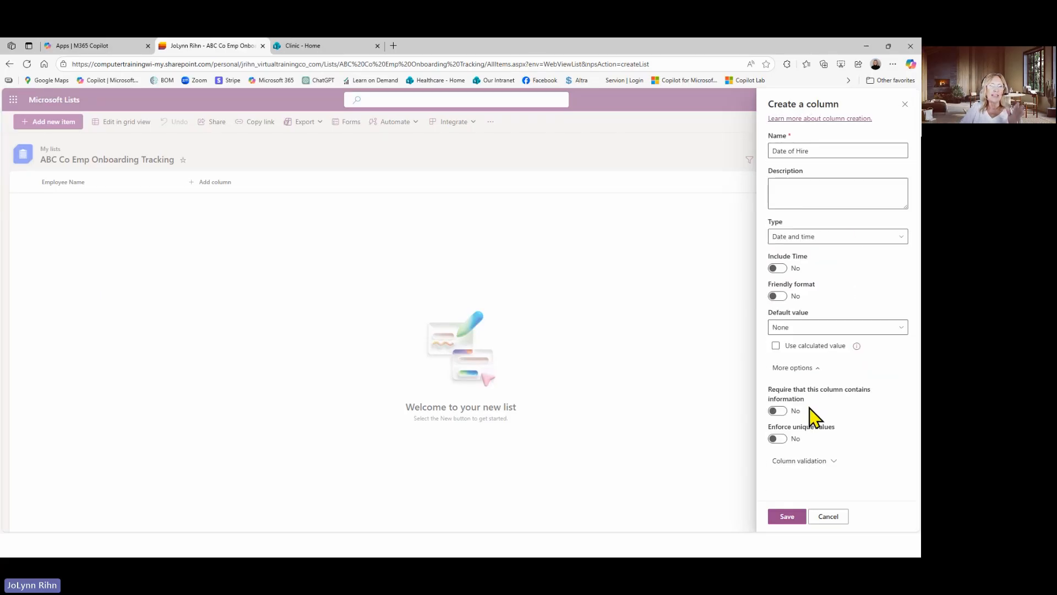
left_click(785, 516)
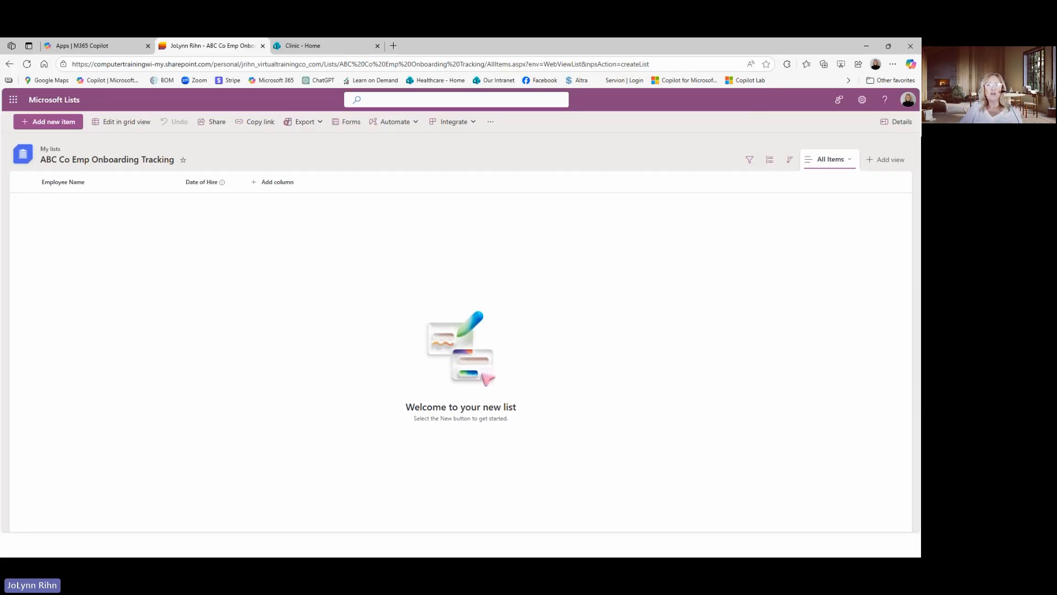
Start a new choice column after Date of Hire and name it "Department"
left_click(278, 183)
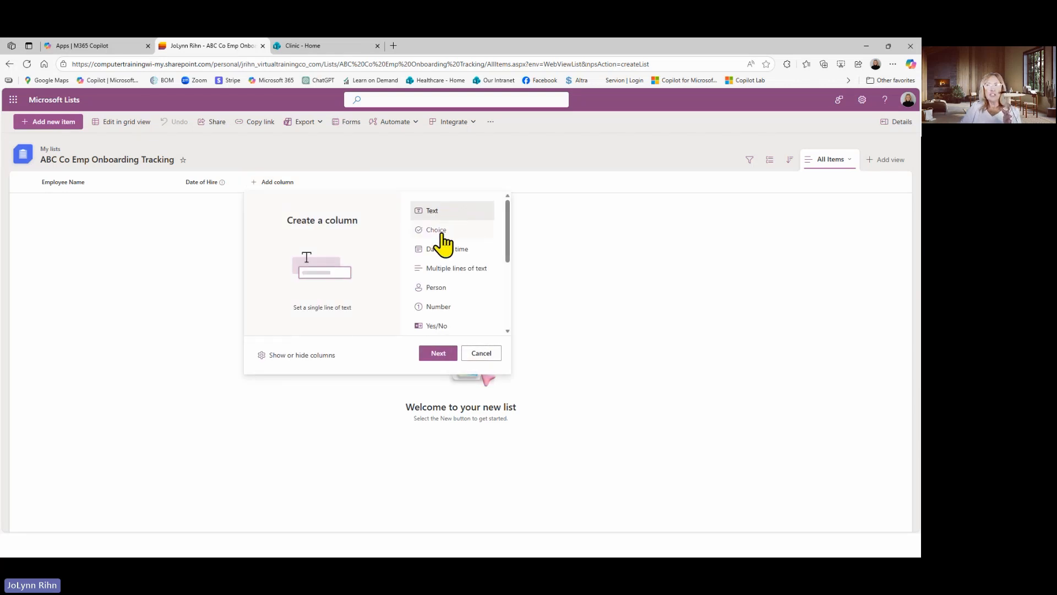
left_click(443, 234)
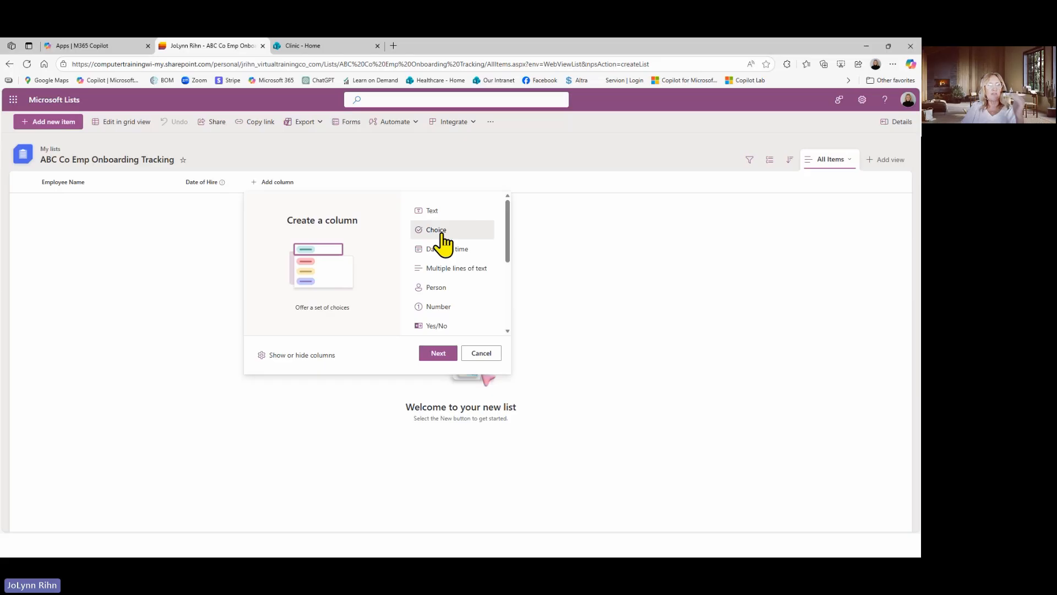
left_click(440, 354)
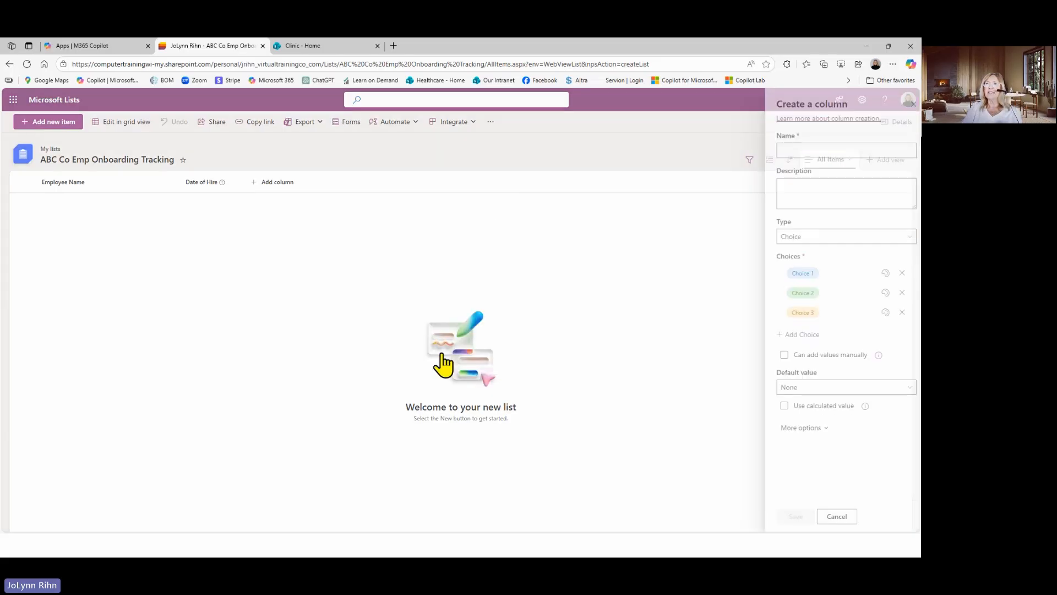
left_click(811, 153)
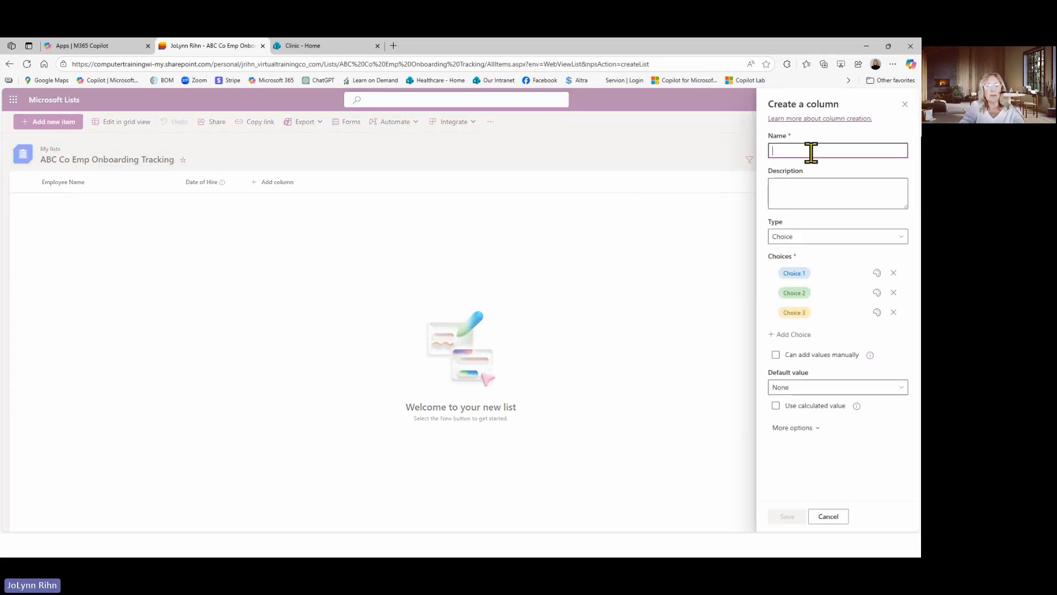
type("Department")
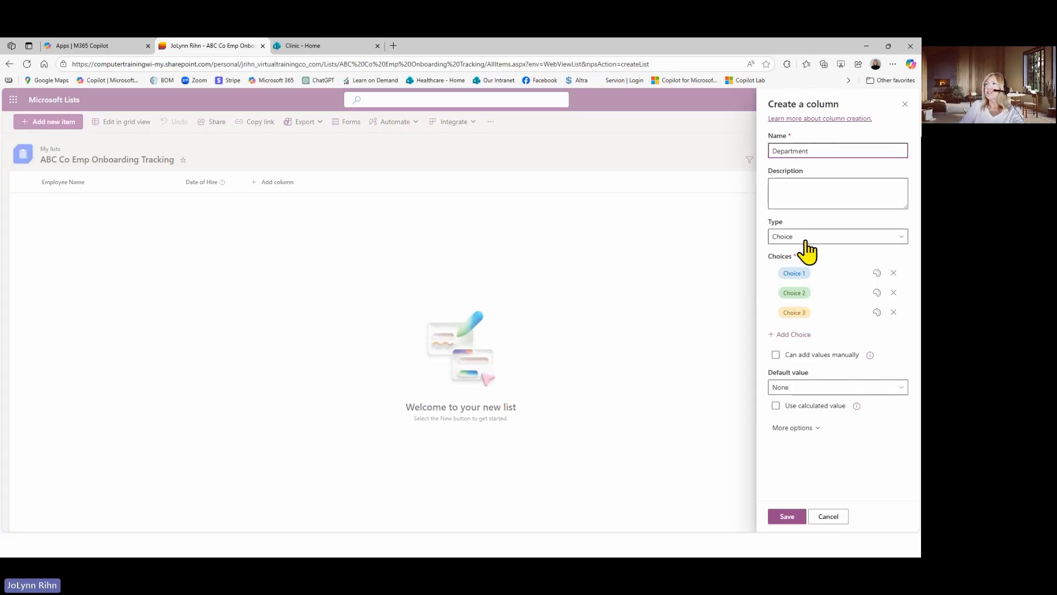
Rename the three default choices of the Department column to Sales, Factory and HR
left_click(815, 274)
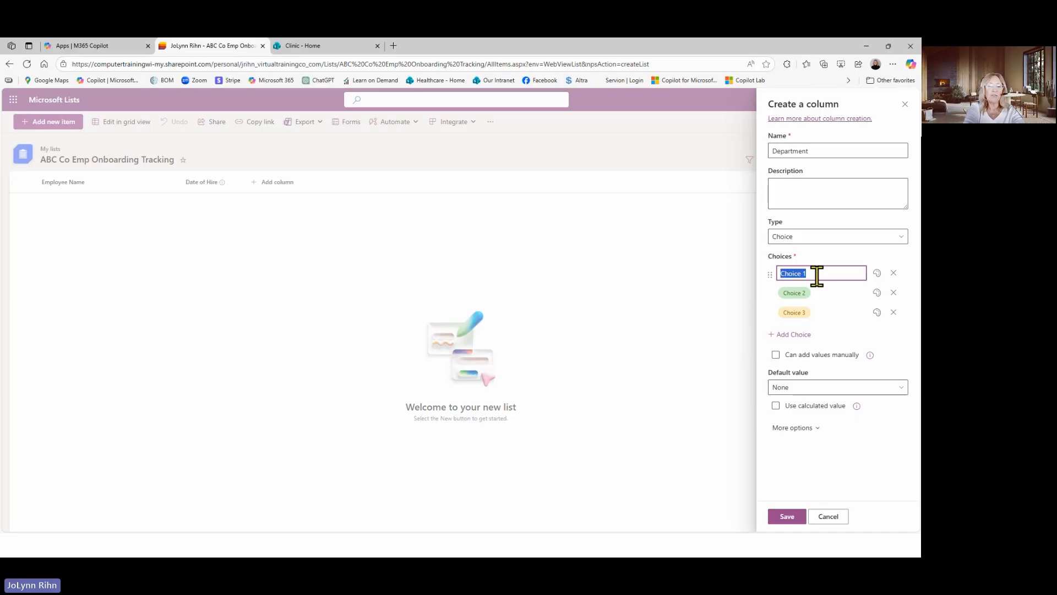
type("Sales")
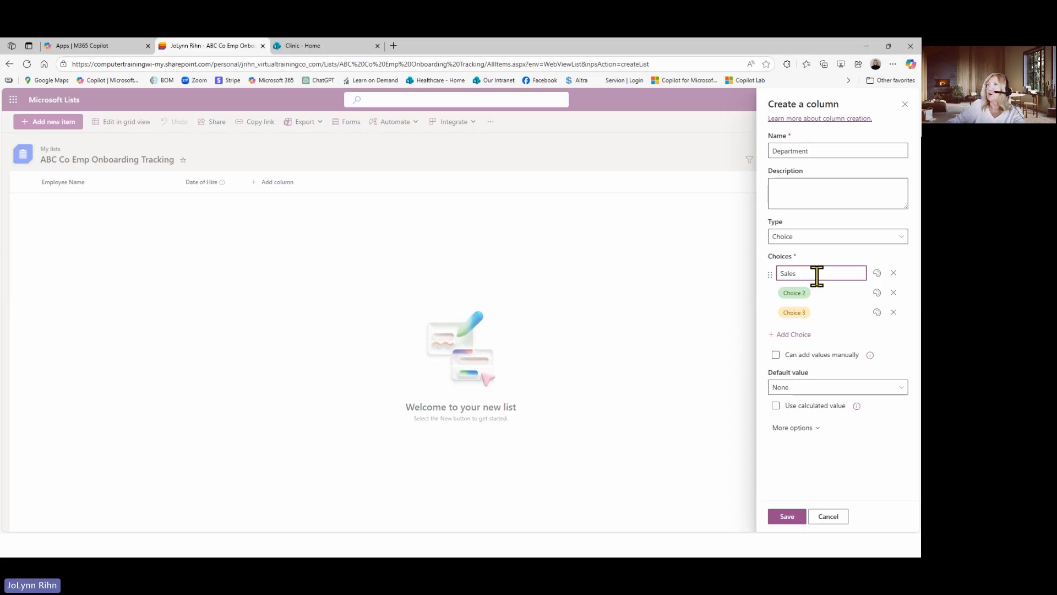
left_click(809, 293)
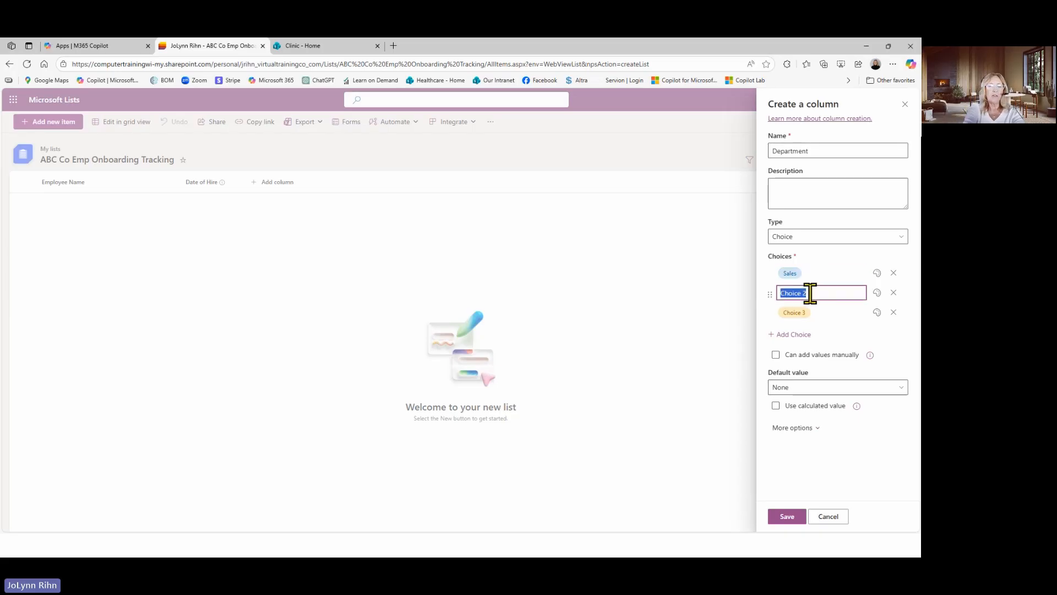
type("Fact")
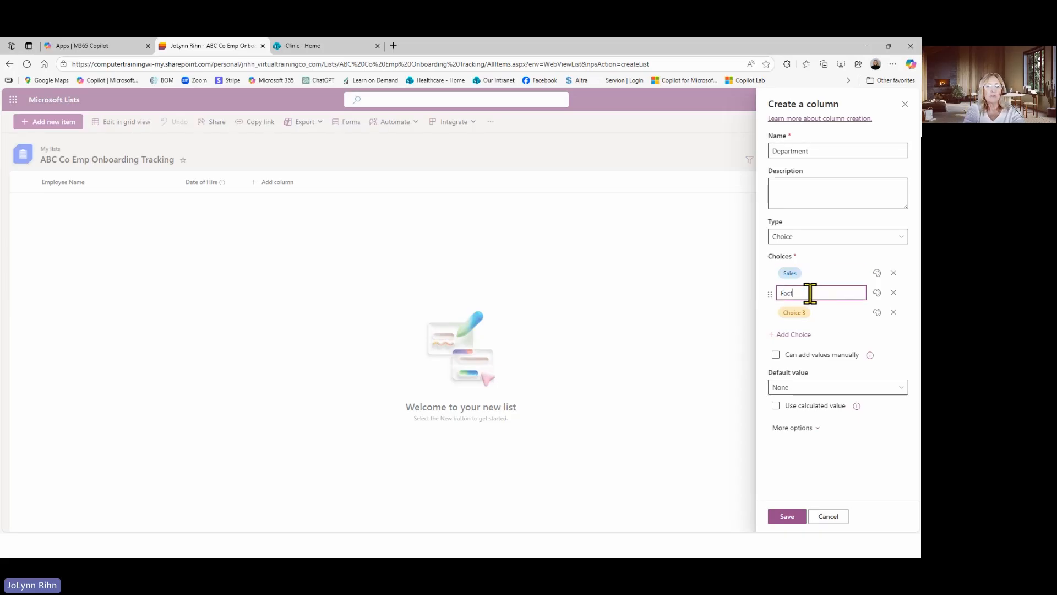
type("ory")
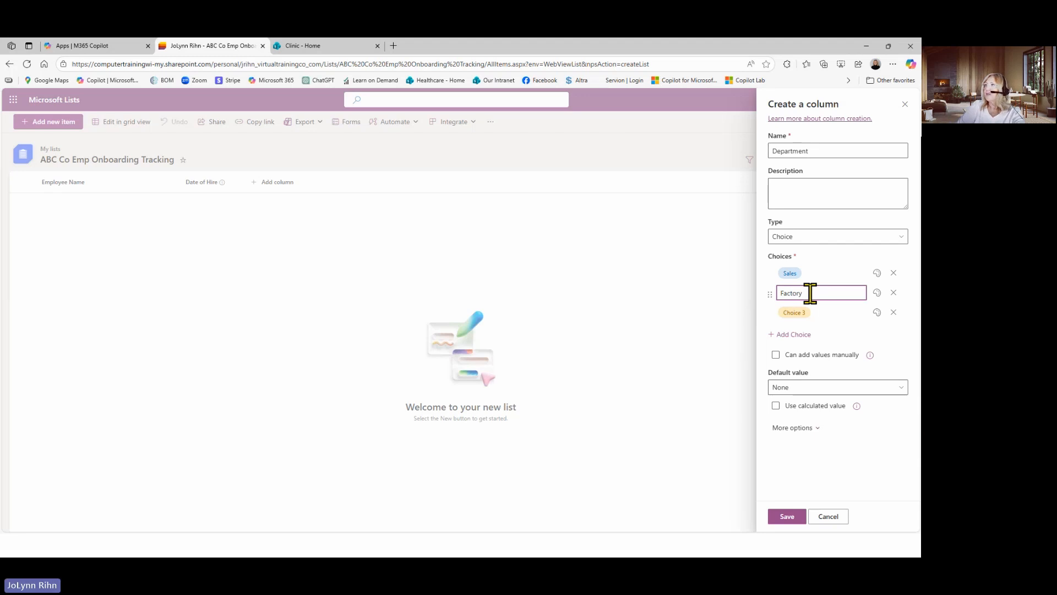
left_click(799, 312)
type("HR")
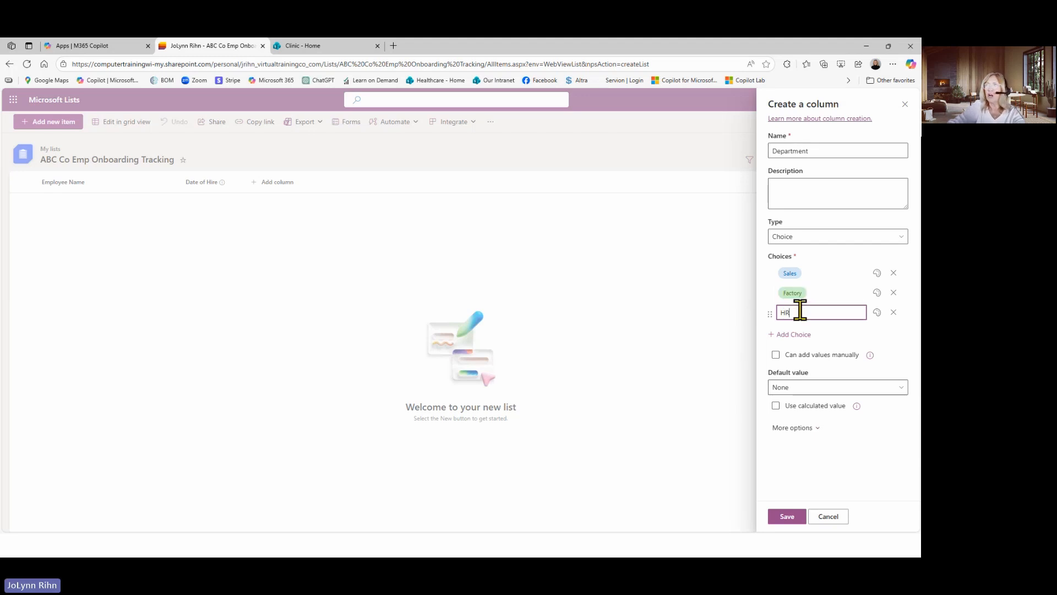
Add two more choices to the Department column, Accounting and IT
left_click(798, 335)
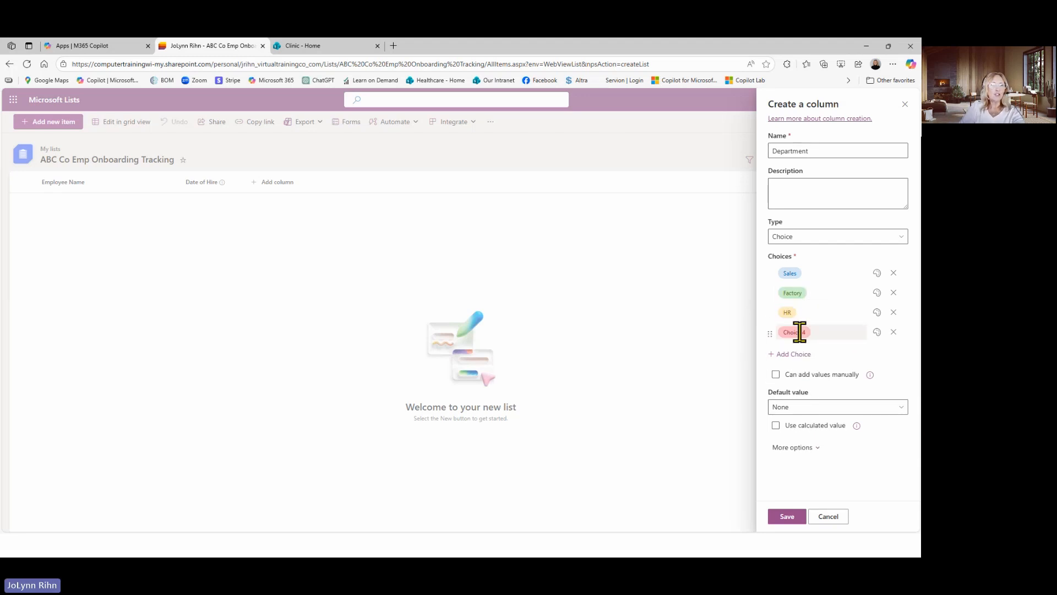
left_click(804, 332)
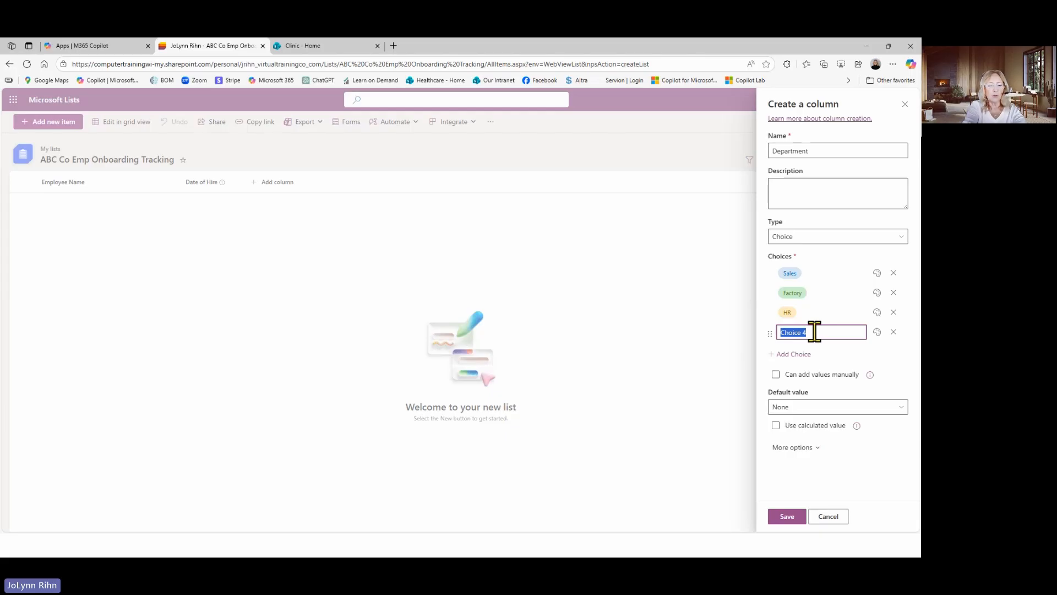
type("Accounting")
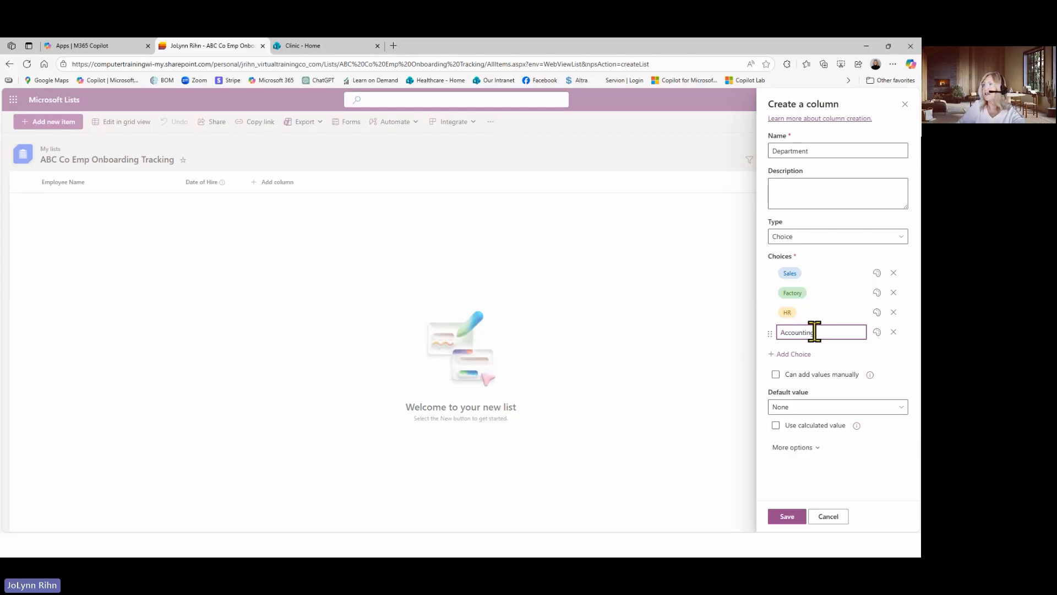
left_click(803, 354)
left_click(807, 352)
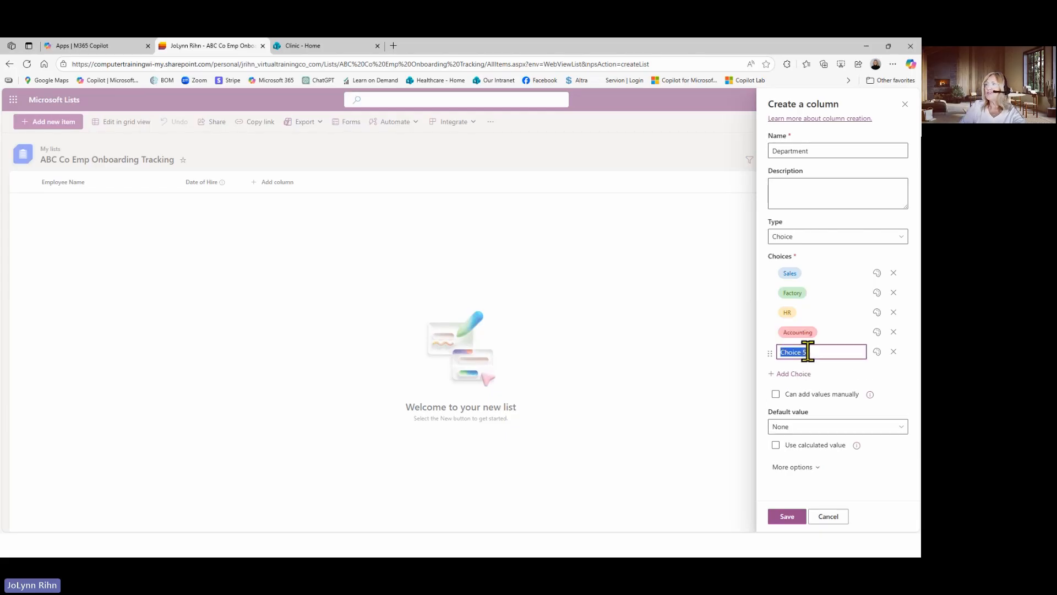
type("IT")
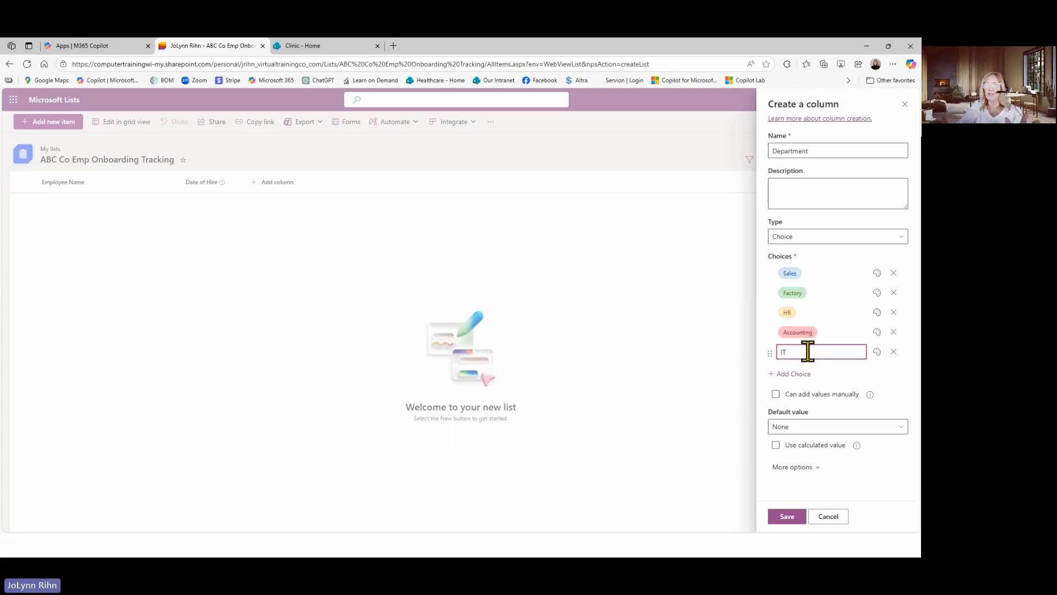
left_click(867, 381)
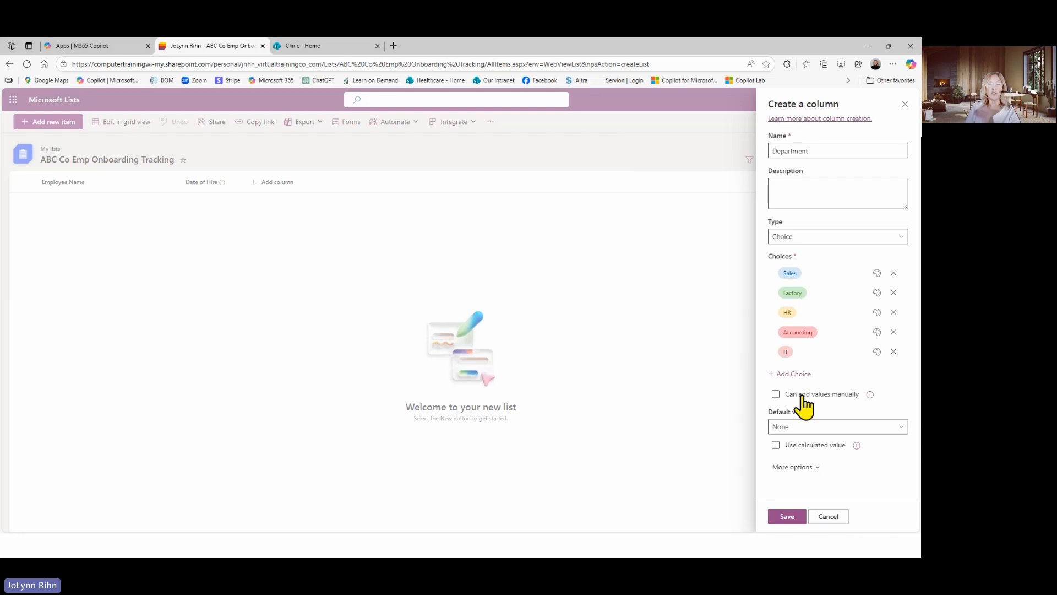
Save the Department column, and create and save a Person column named "Managers Name" after it
left_click(786, 519)
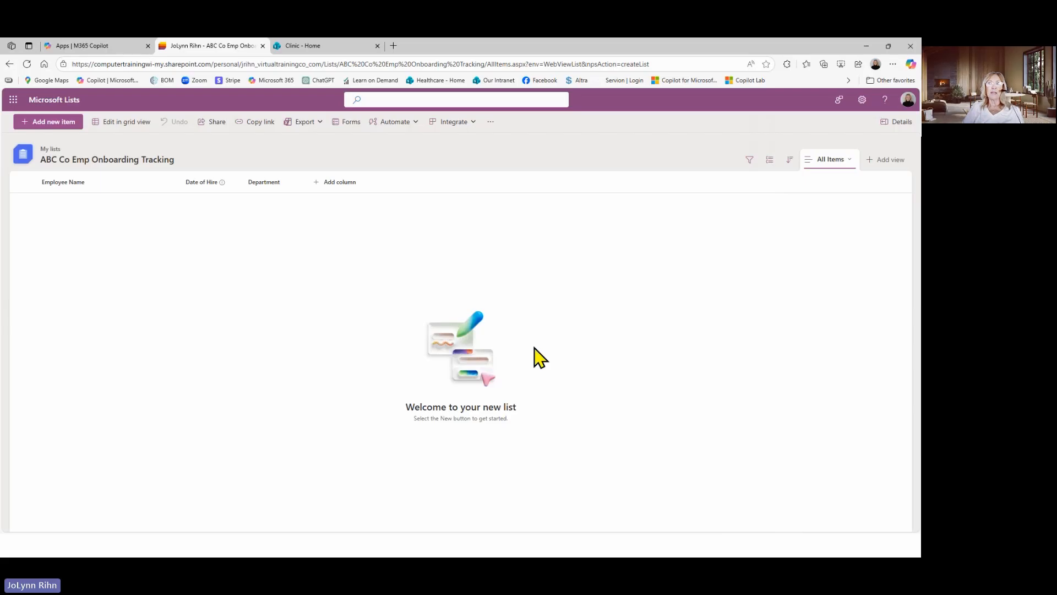
left_click(351, 194)
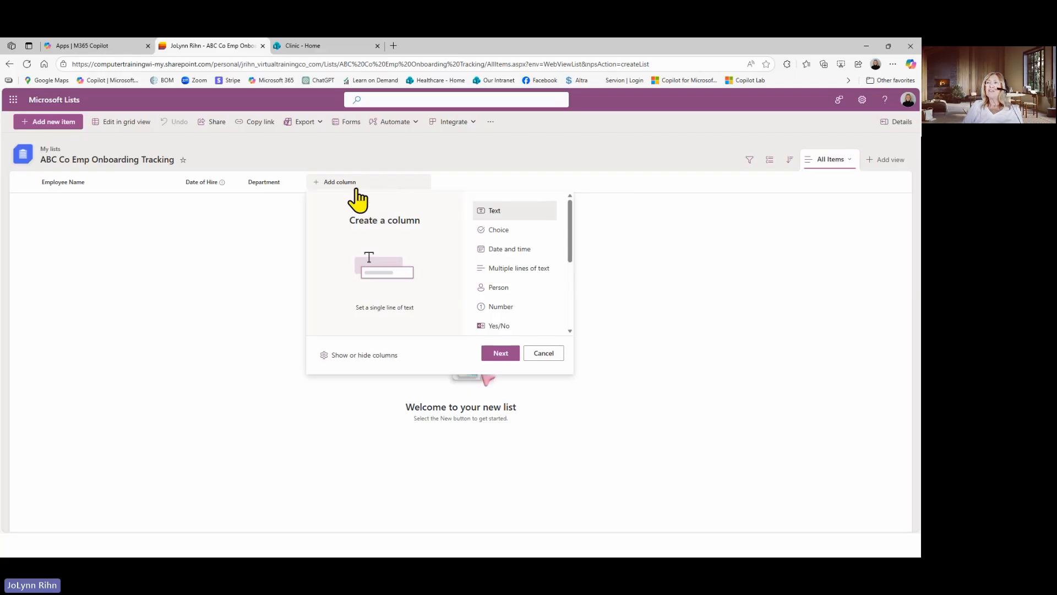
left_click(494, 293)
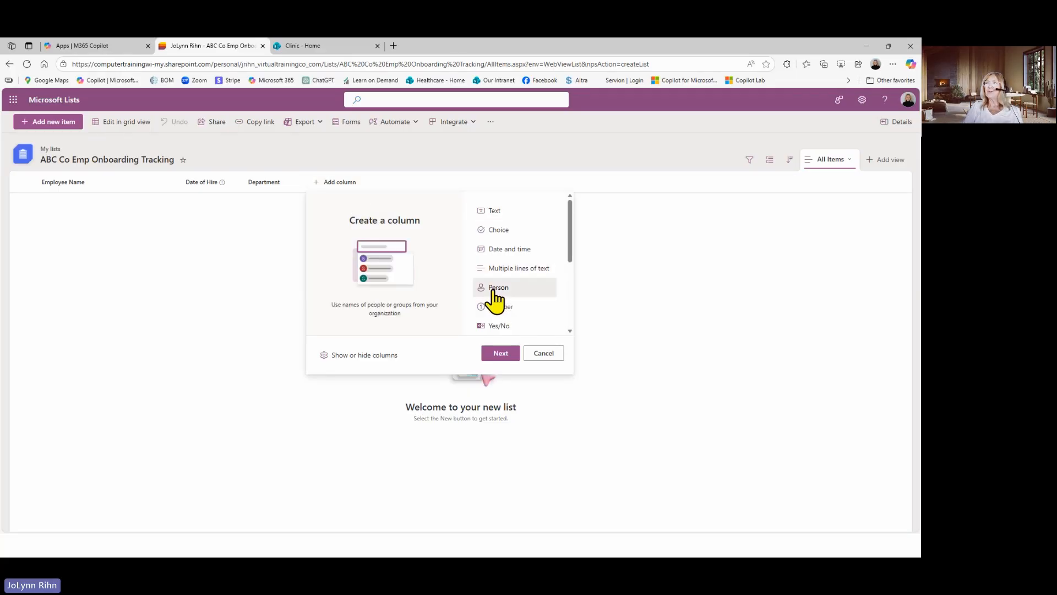
left_click(500, 353)
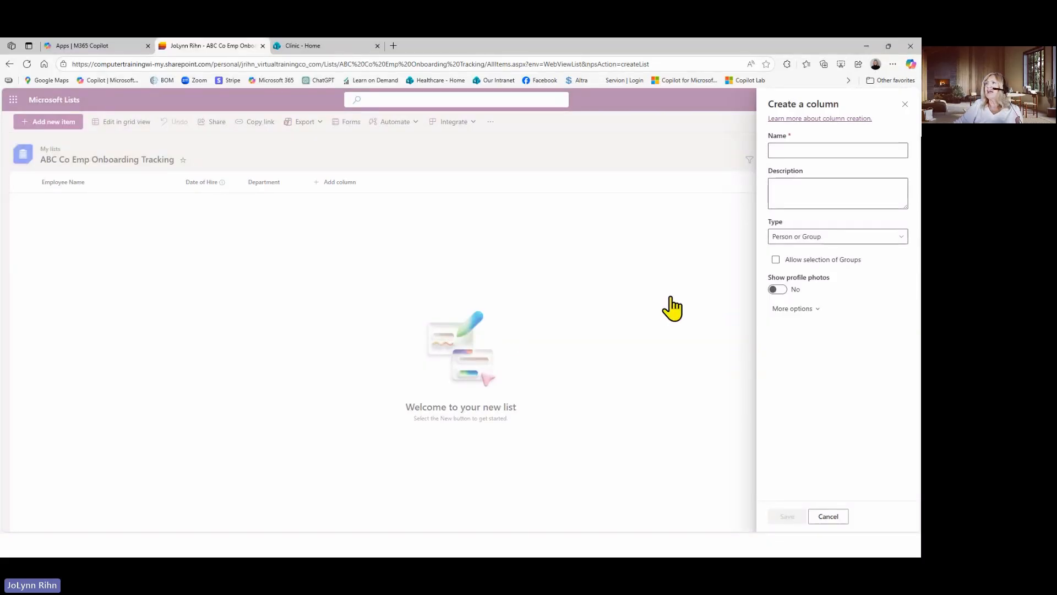
left_click(807, 151)
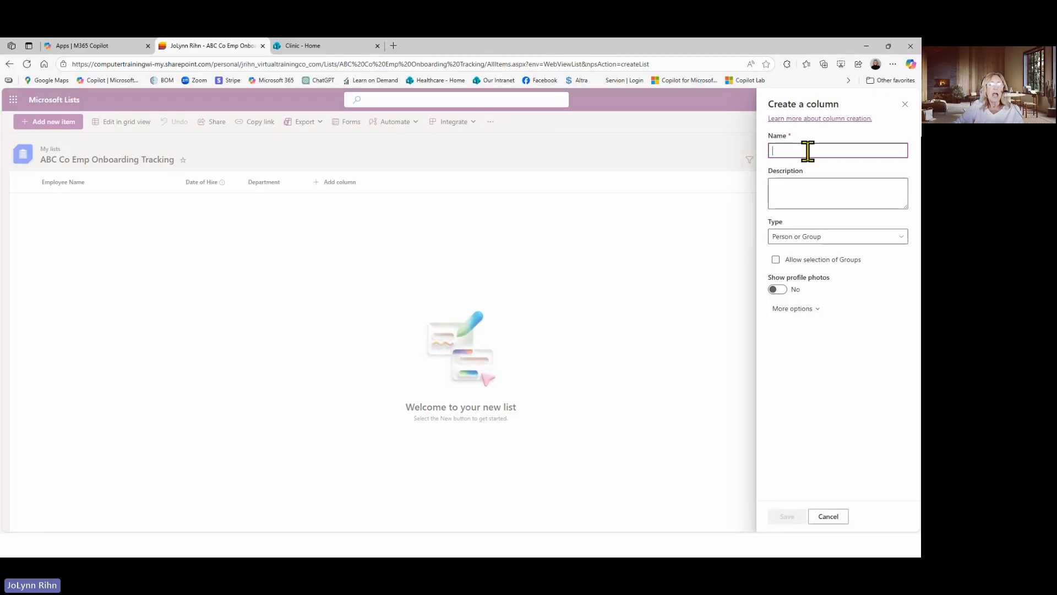
type("Mana")
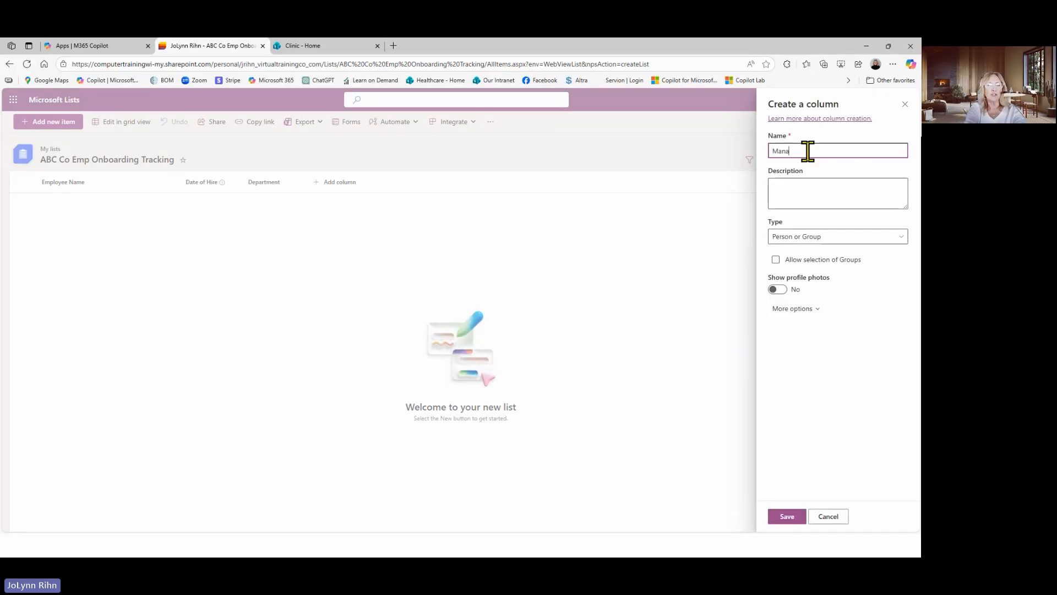
type("ger")
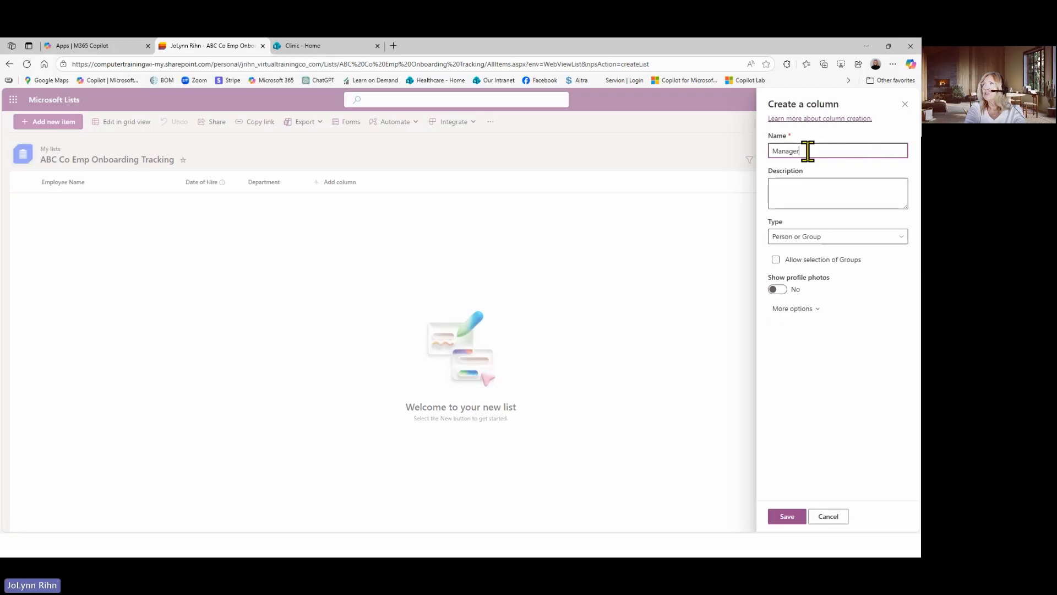
type("s Name")
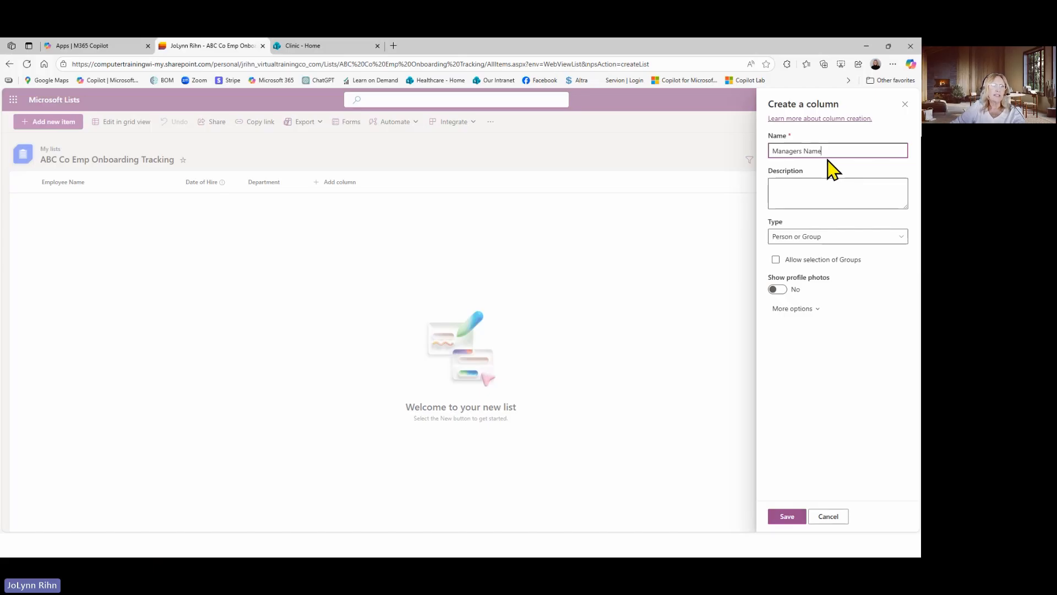
left_click(783, 517)
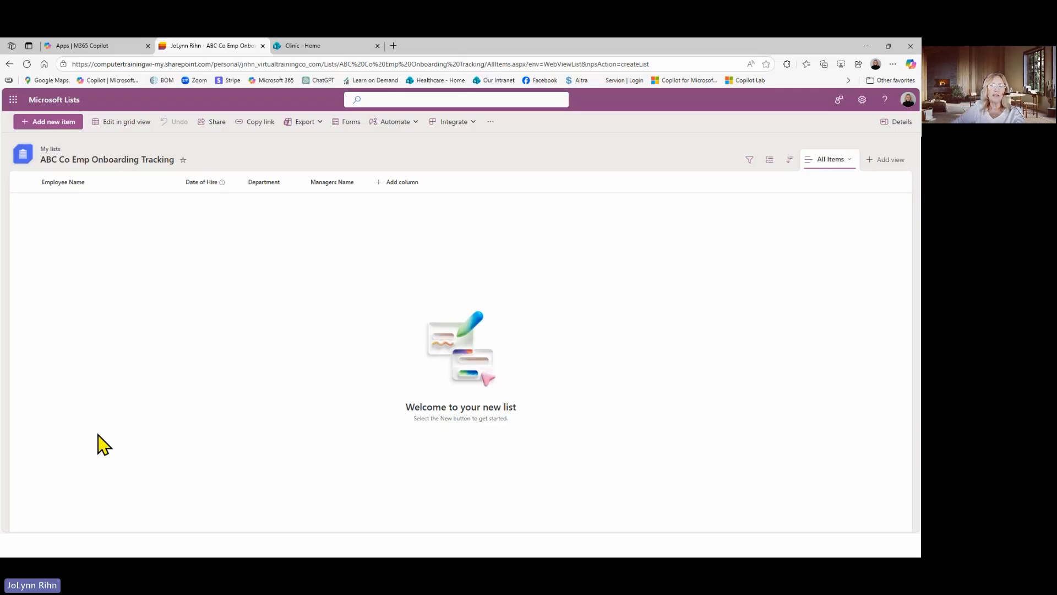
Start a new Choice column after Managers Name and name it "Onboarding Status"
left_click(400, 187)
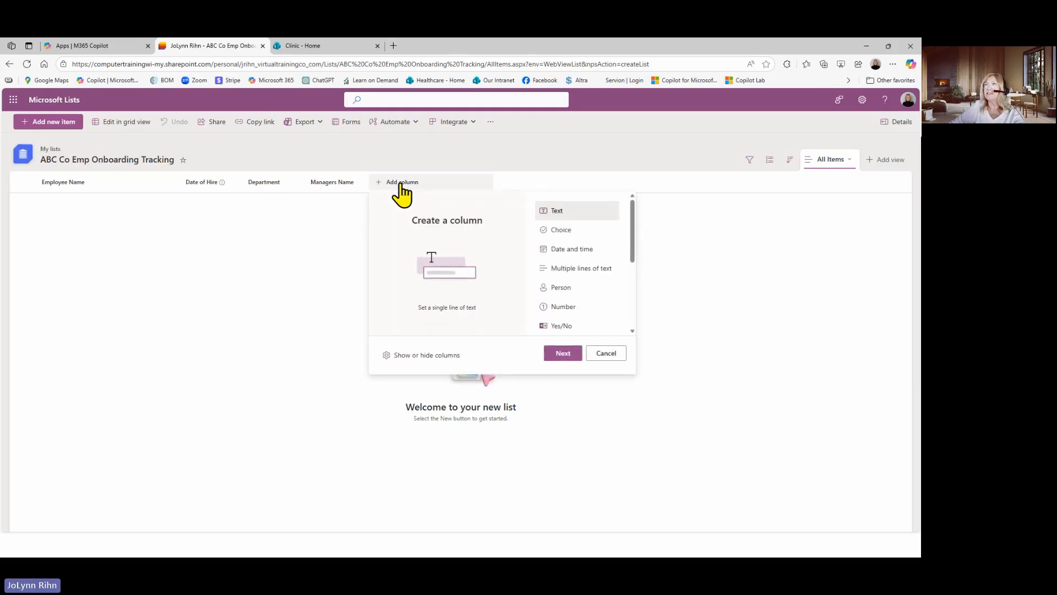
left_click(561, 234)
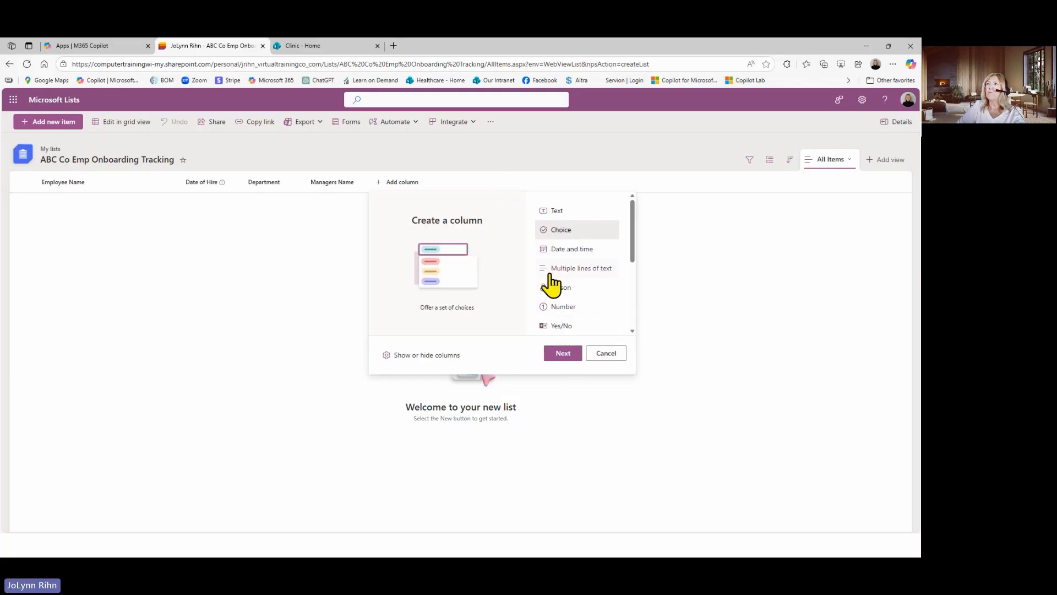
left_click(566, 354)
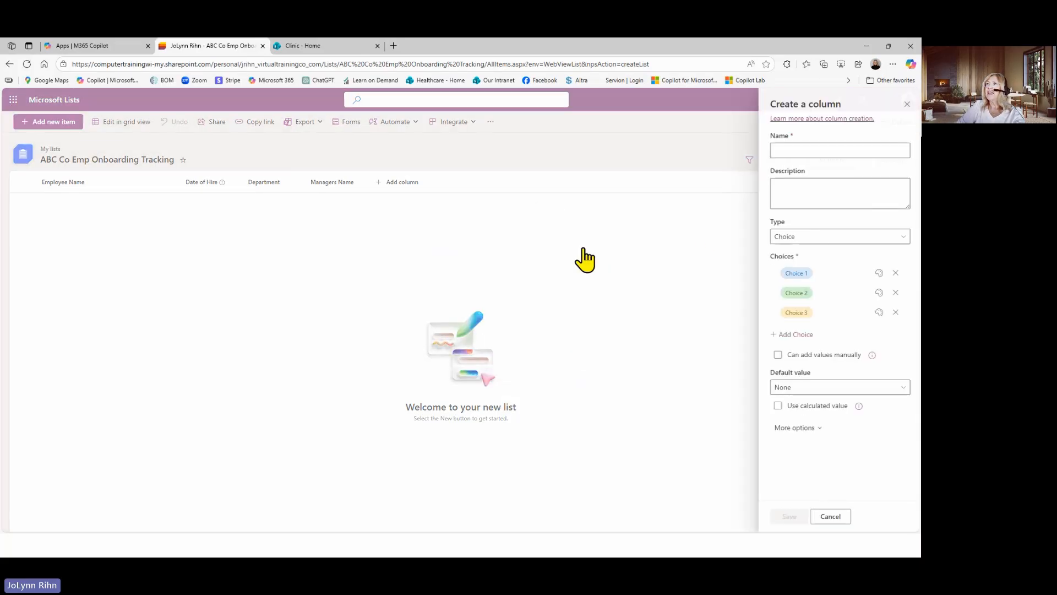
left_click(807, 154)
type("Onboarding St")
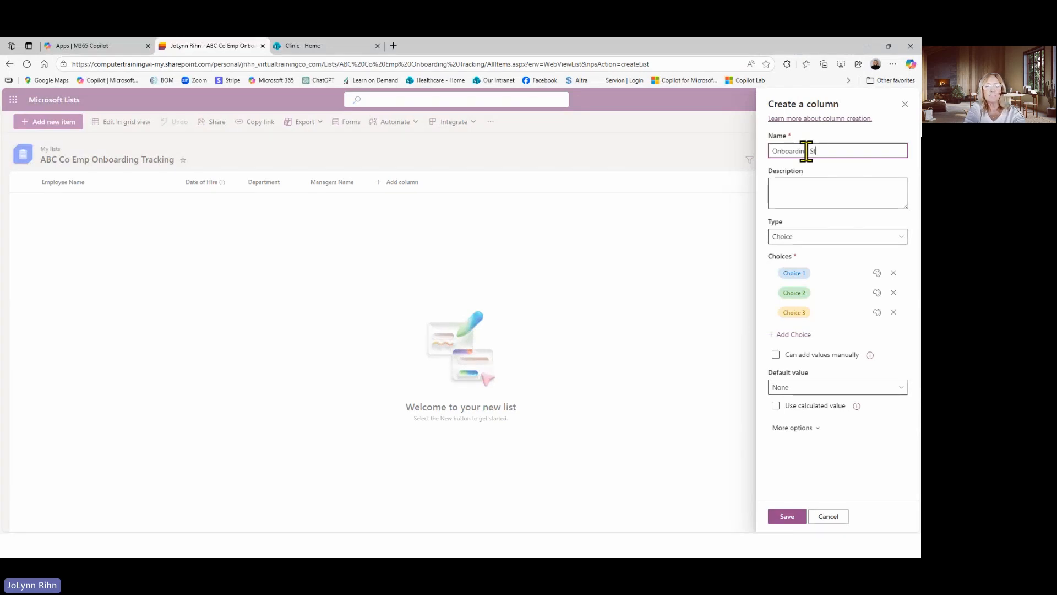
type("atus")
Rename the three default choices of the Onboarding Status column to Not Started, In Progress and Completed, and save the column
left_click(801, 272)
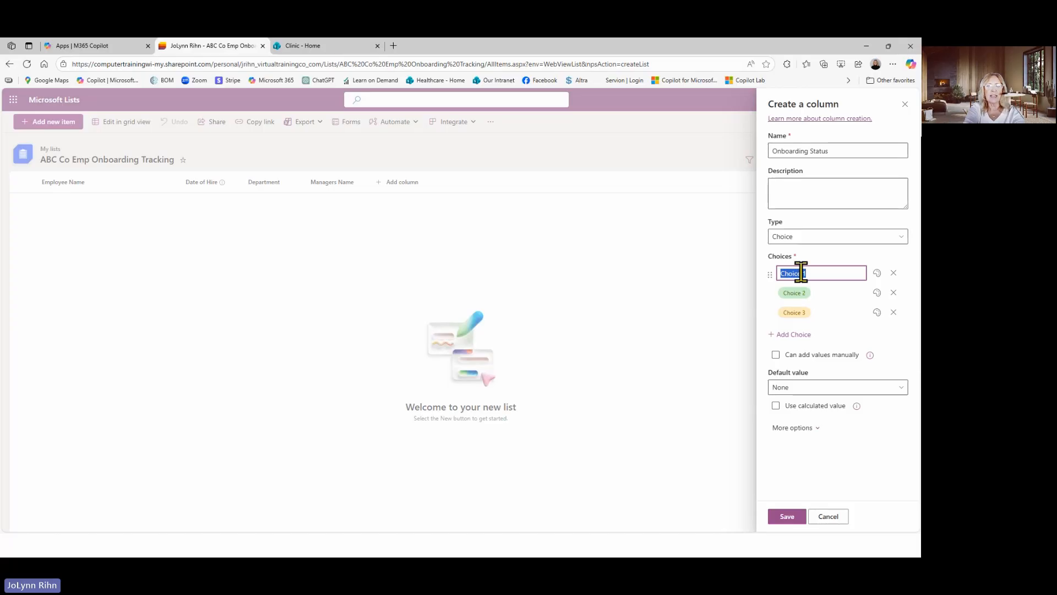
type("Not Started")
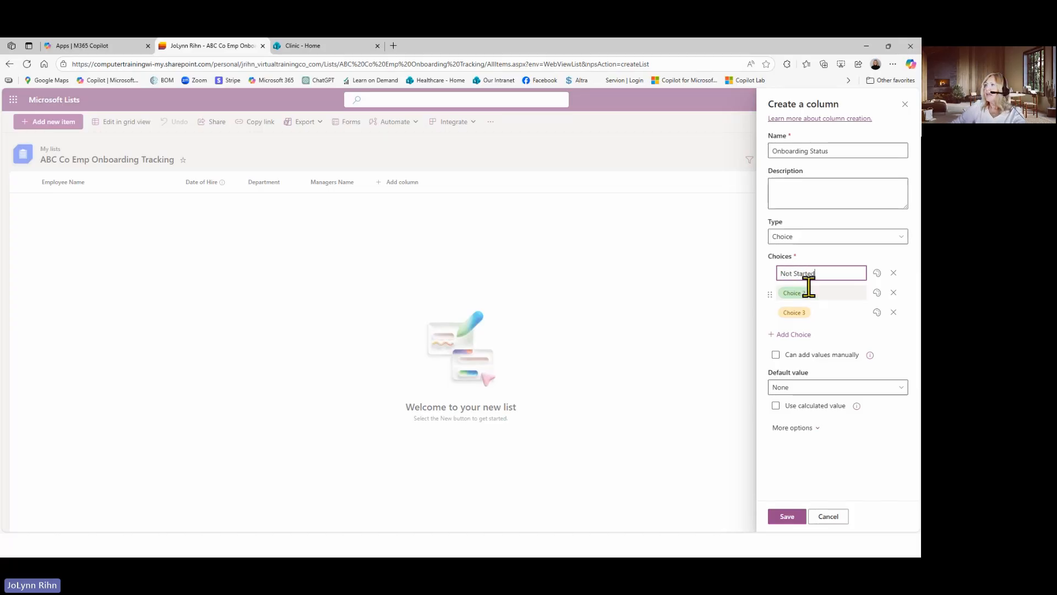
left_click(808, 287)
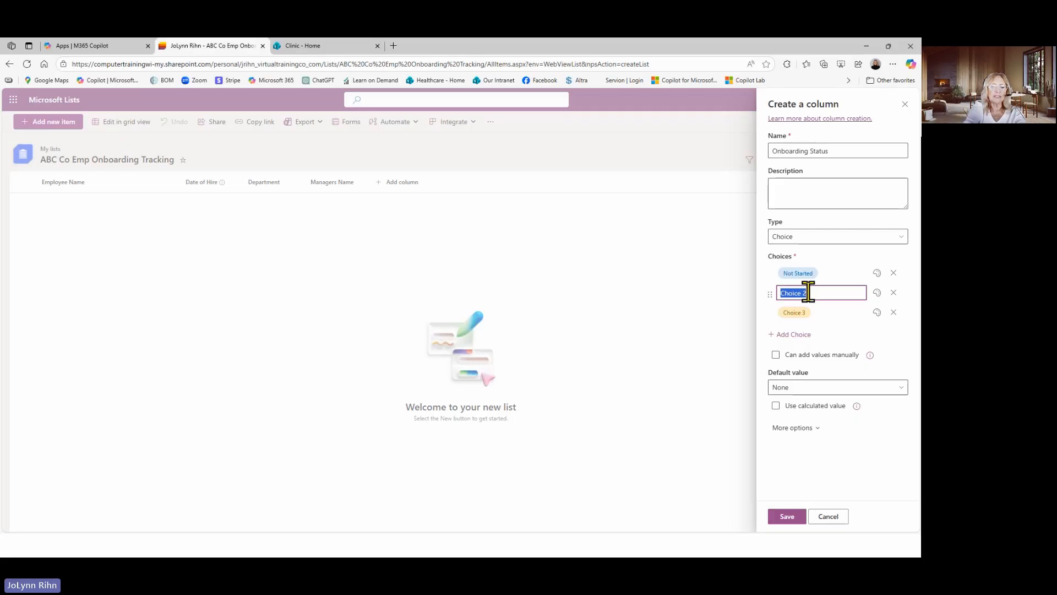
type("In Pro")
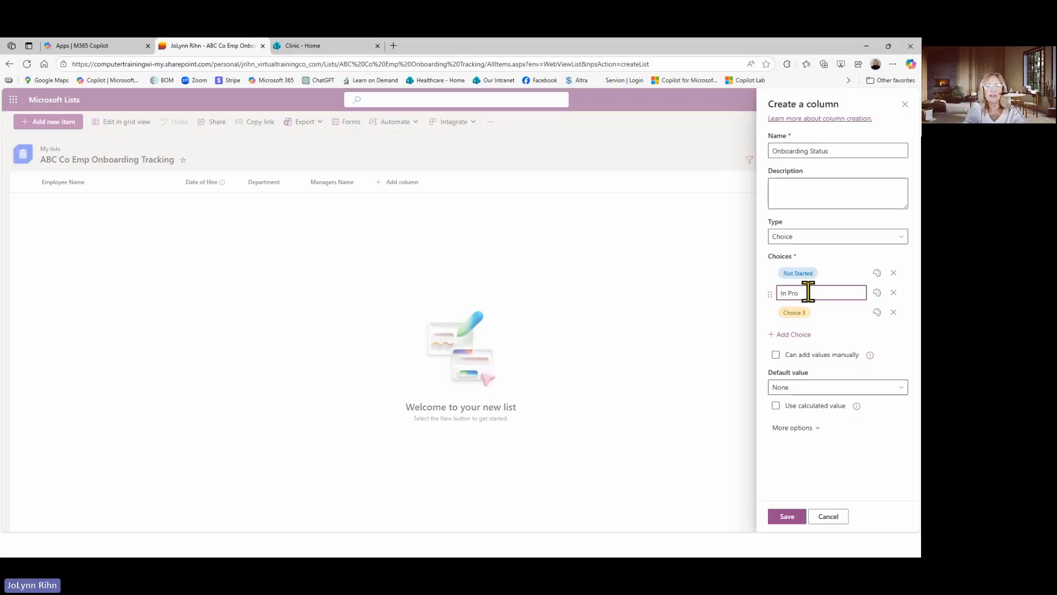
type("gress")
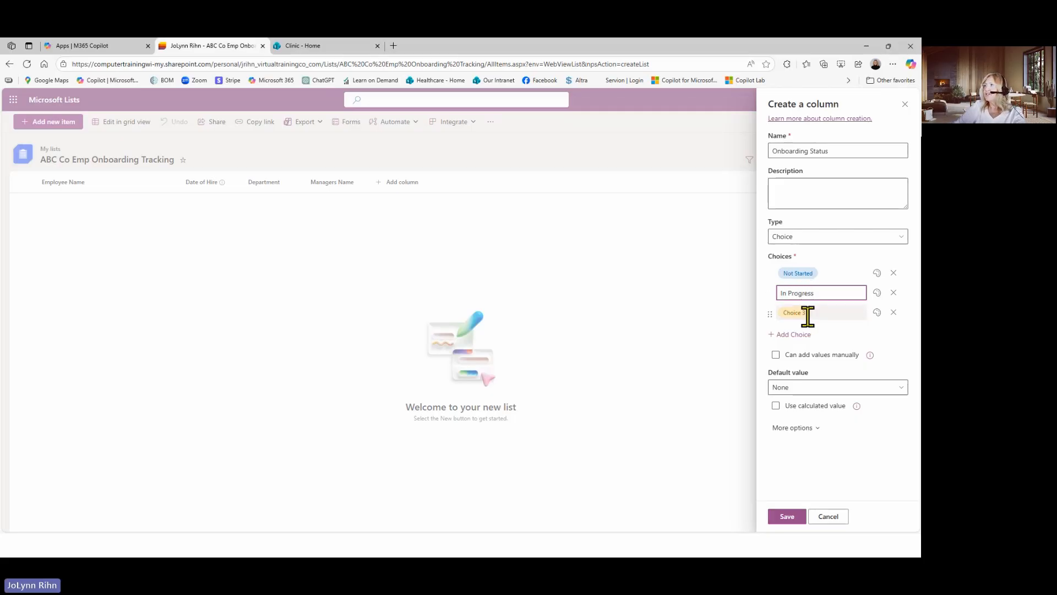
left_click(807, 313)
type("Com")
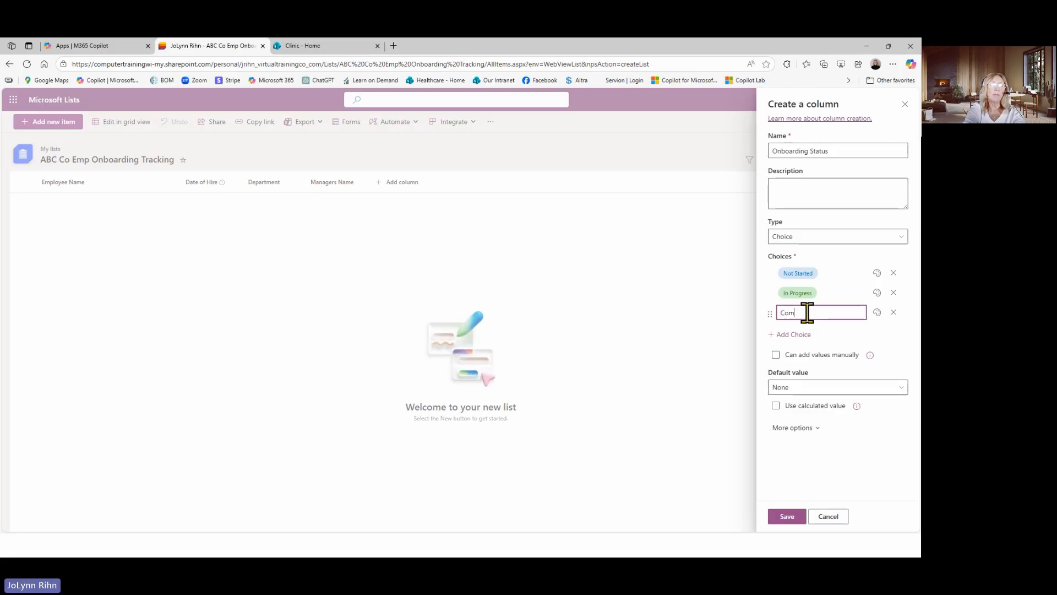
type("pleted")
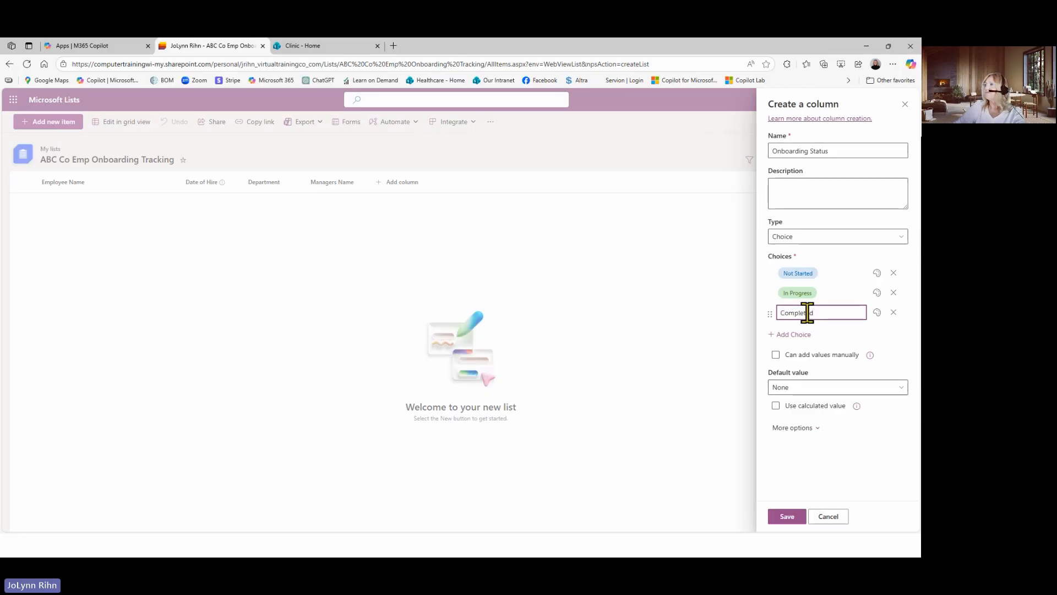
left_click(787, 517)
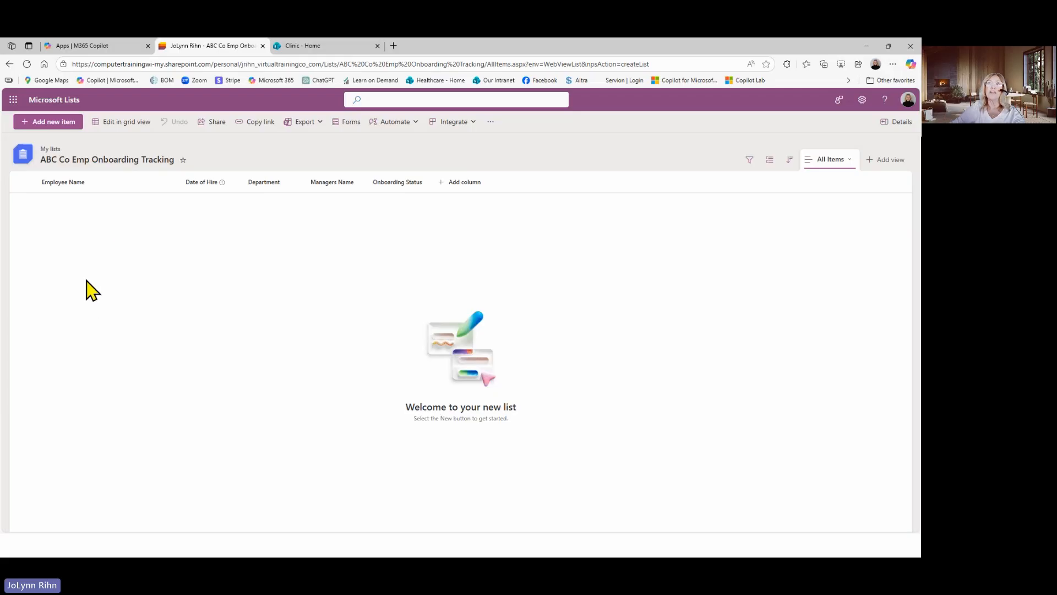
Start a new list item, enter the employee's full name and set the Date of Hire to 11/4/2025
left_click(44, 124)
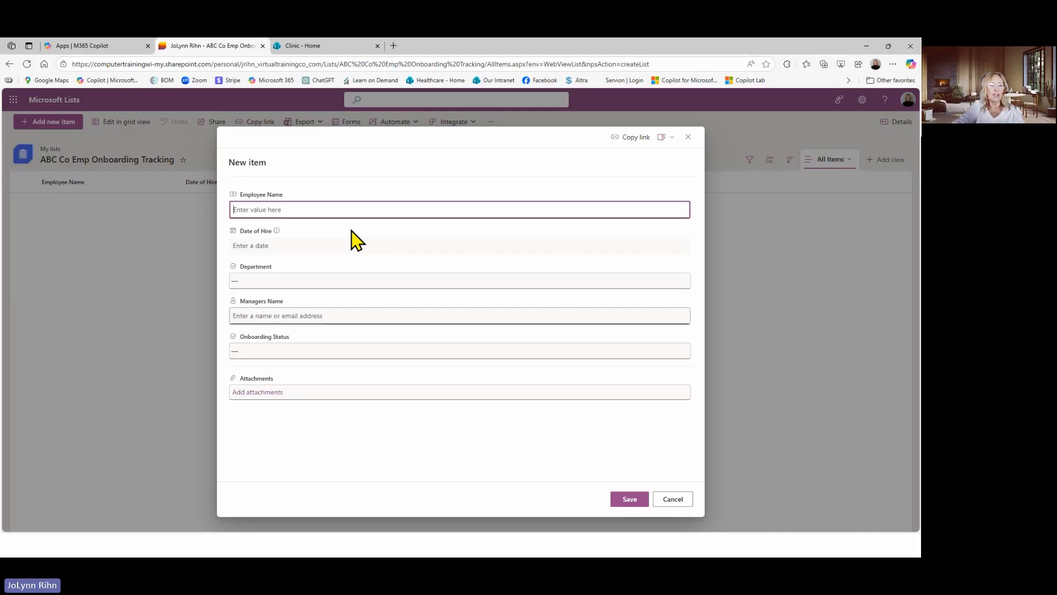
type("Bo")
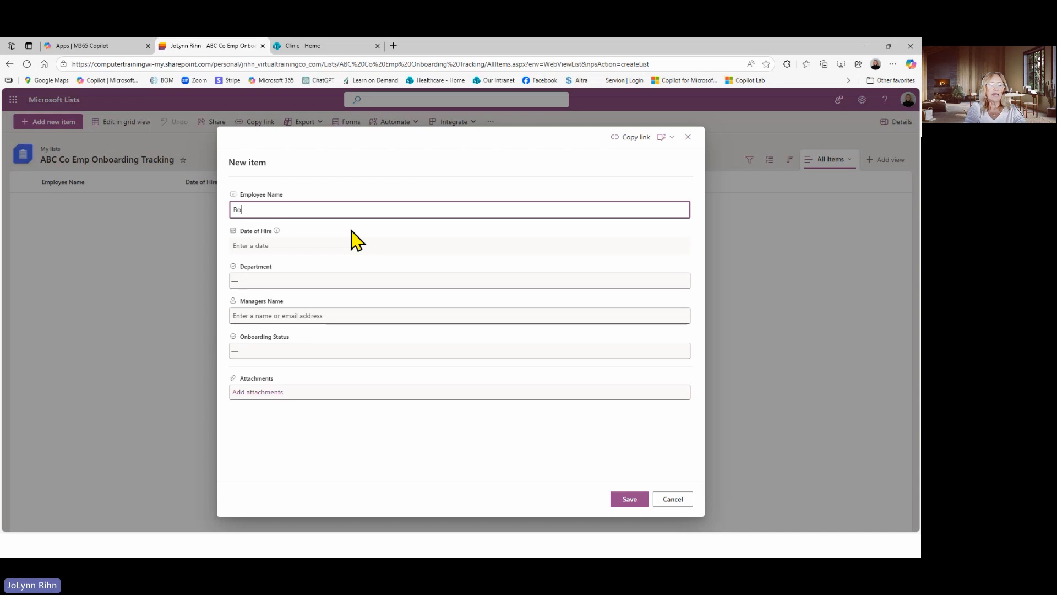
type("b Smith")
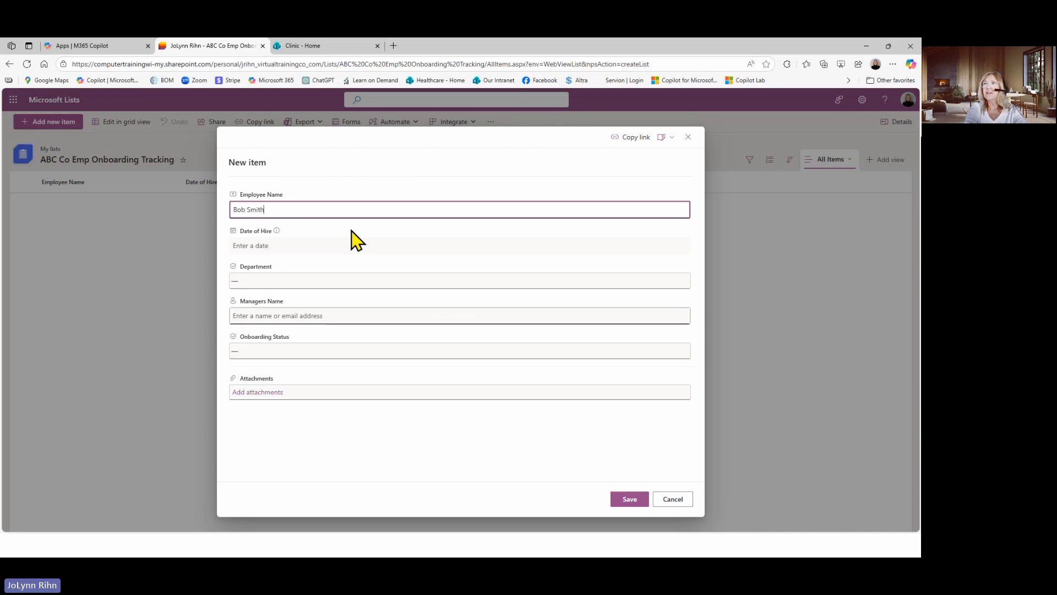
key("Tab")
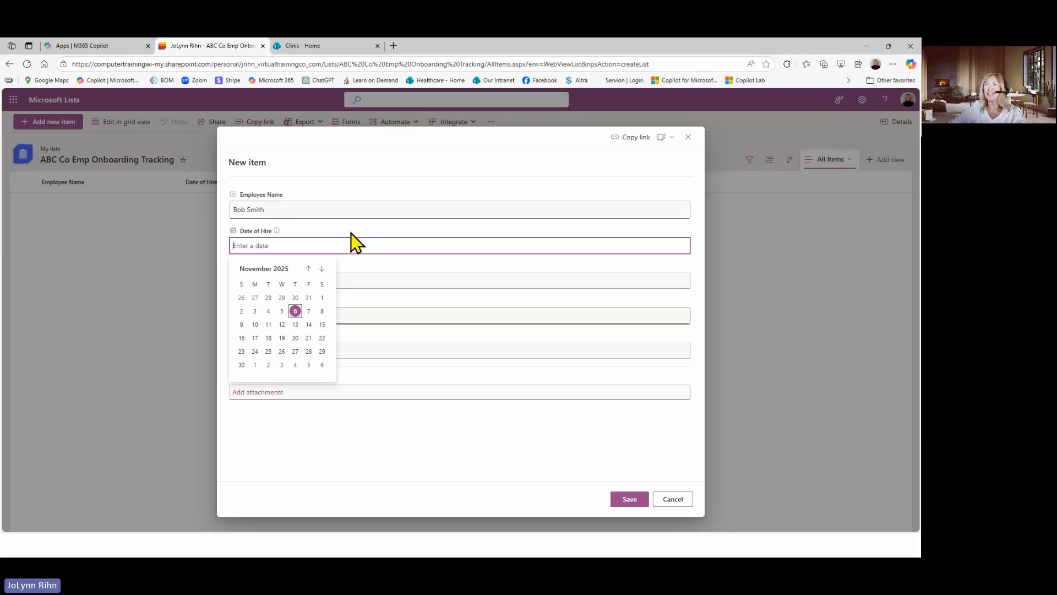
left_click(272, 315)
Set the new item's Department to HR and assign the Student 1 account as the manager
left_click(274, 281)
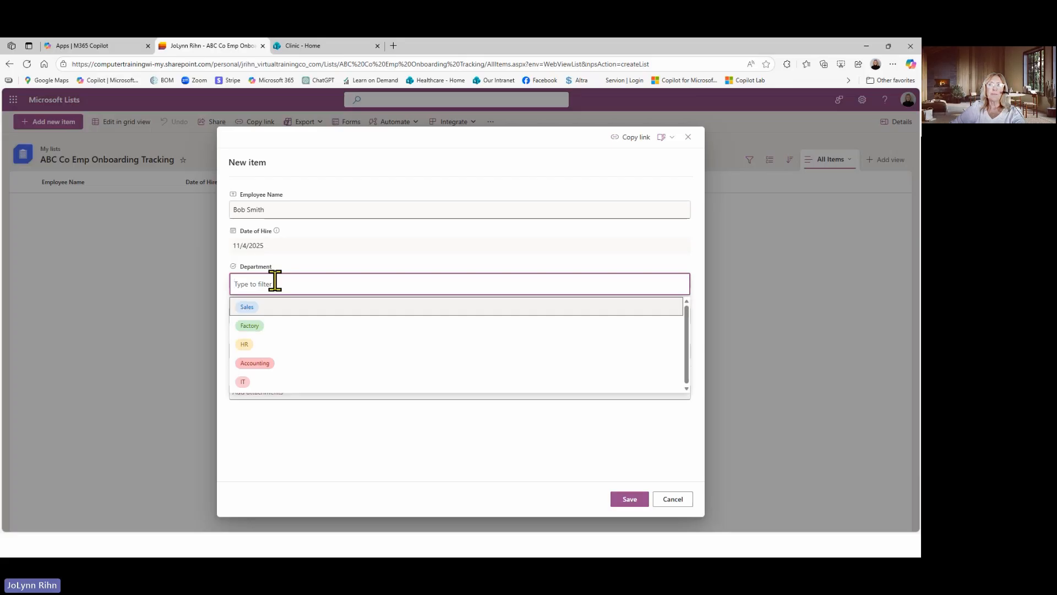
left_click(246, 346)
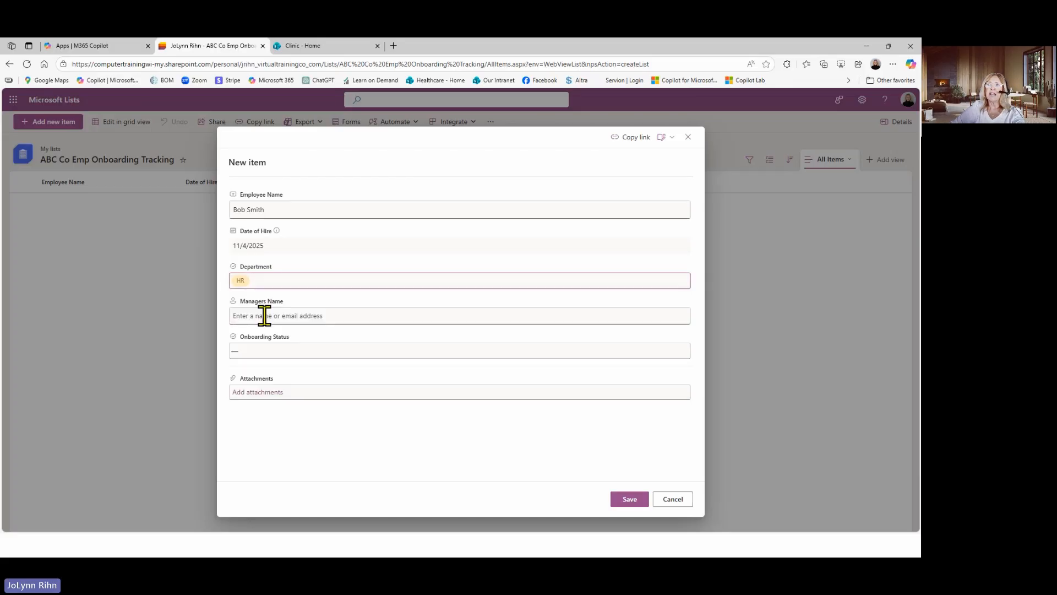
left_click(264, 316)
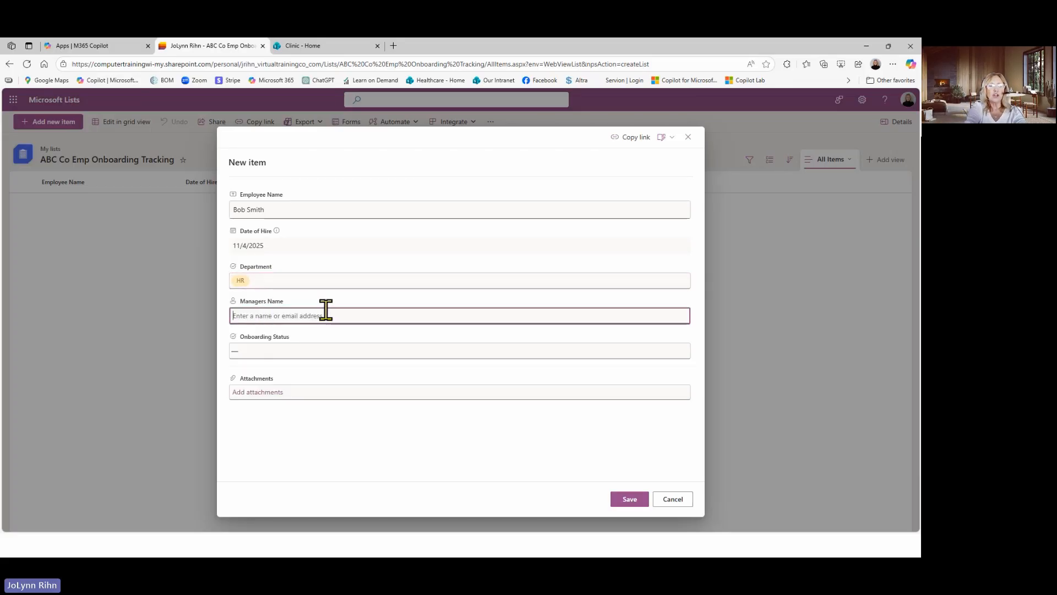
type("sti")
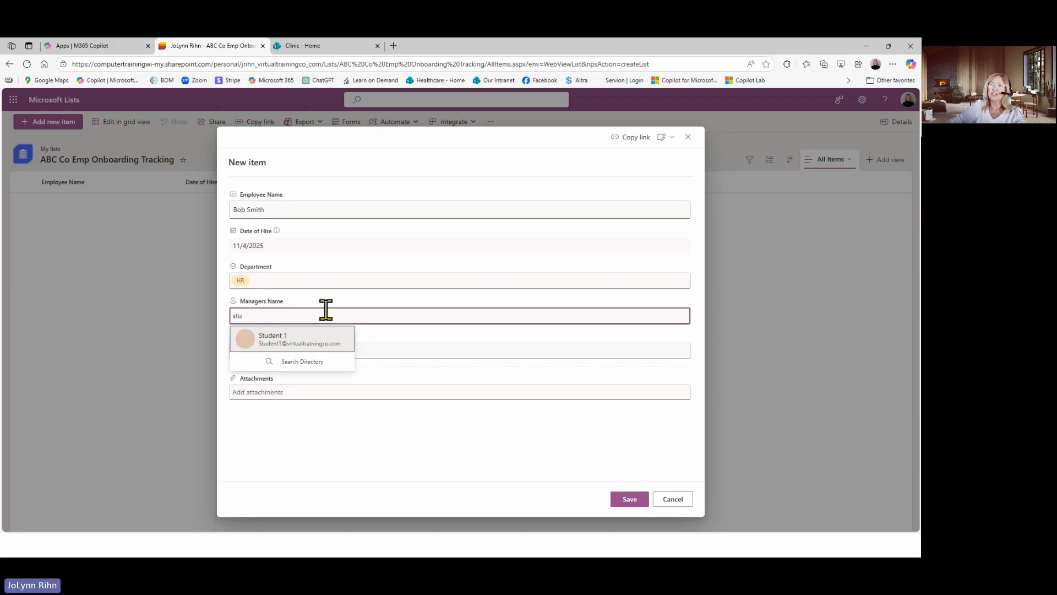
left_click(285, 350)
Set the new item's Onboarding Status to In Progress and save the item
left_click(289, 354)
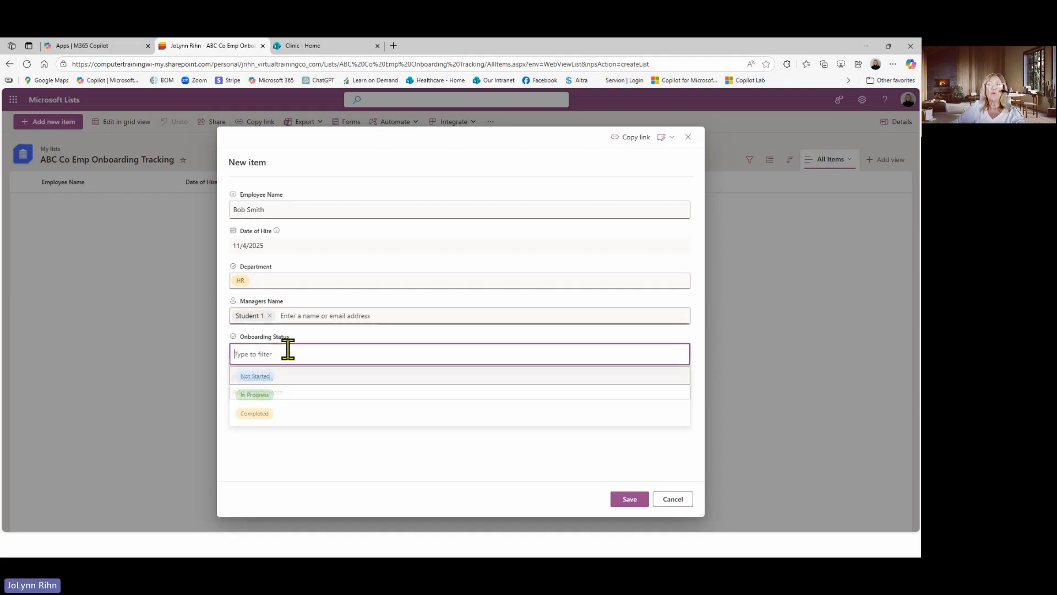
left_click(270, 374)
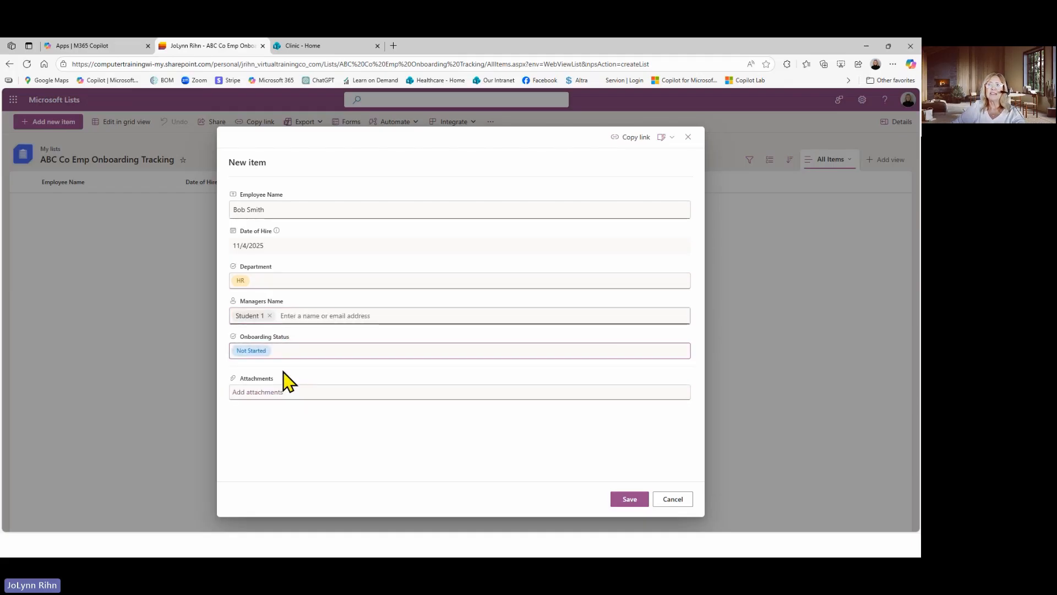
left_click(271, 353)
left_click(256, 398)
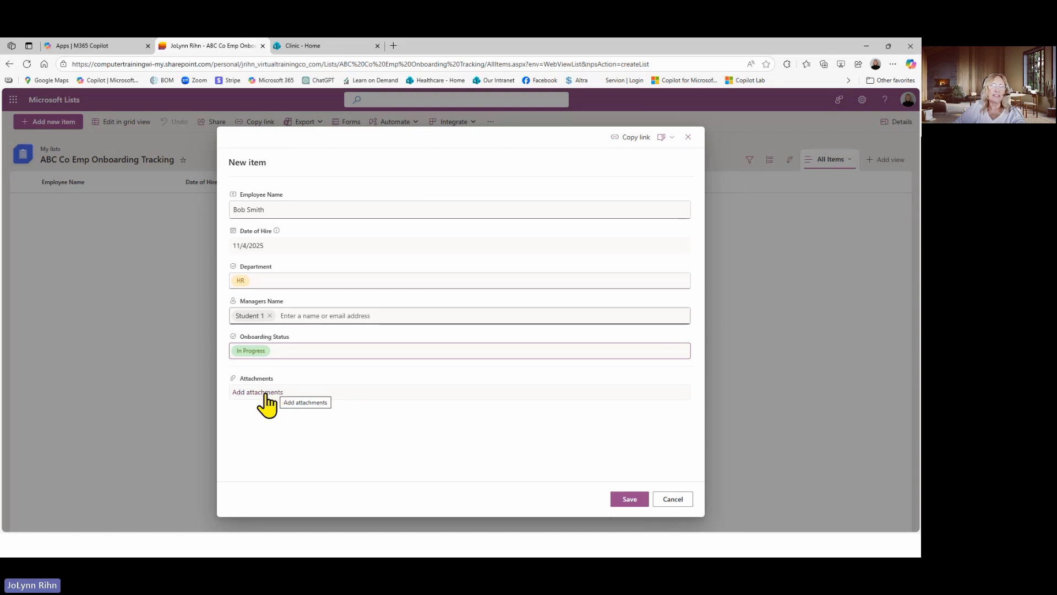
left_click(622, 499)
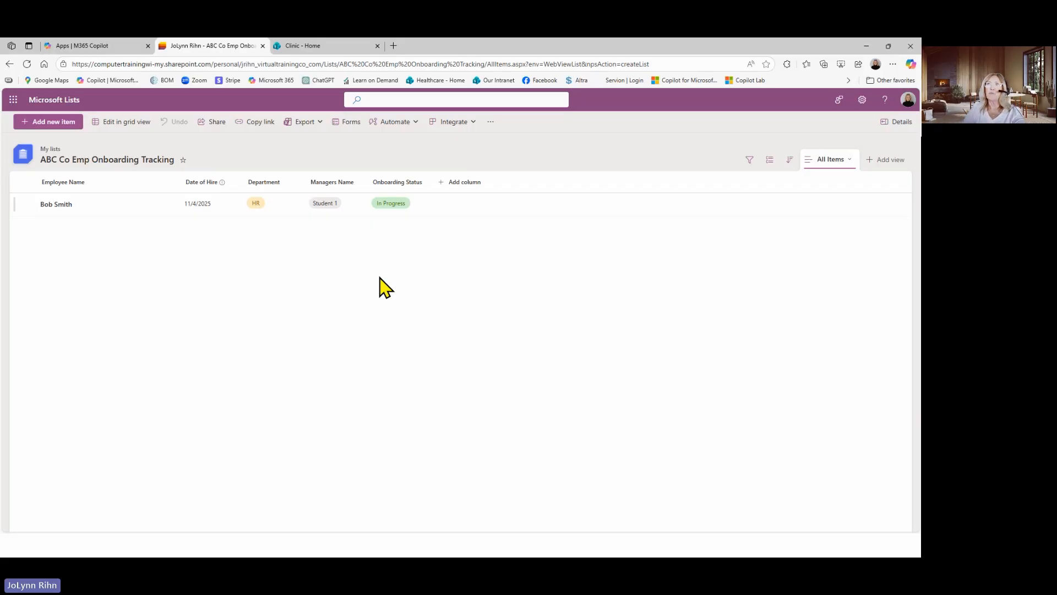
Switch the list to grid view for editing and return it to the standard list view
left_click(128, 135)
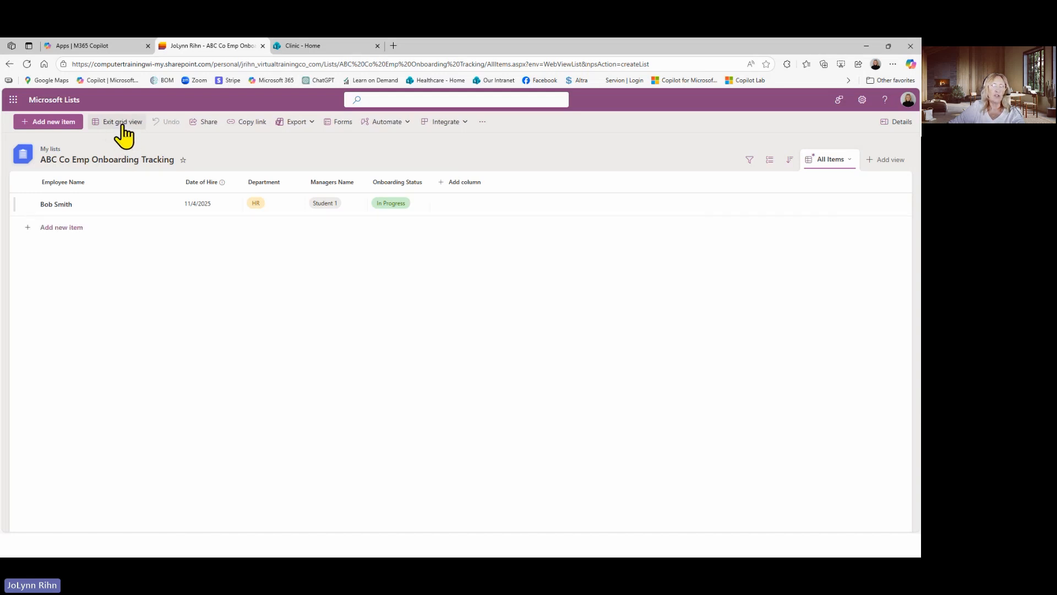
left_click(122, 122)
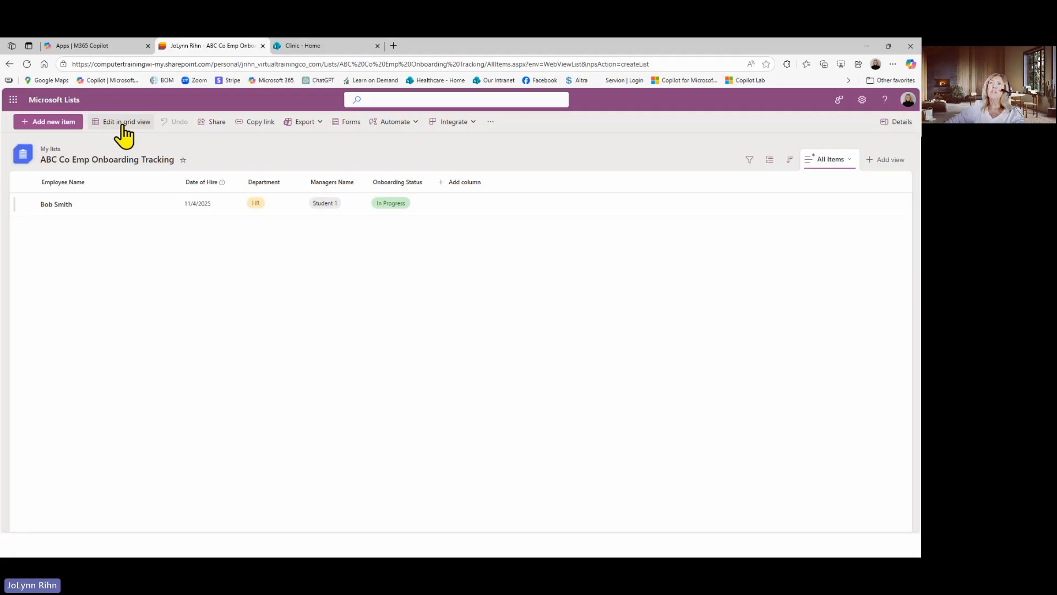
Start sharing the ABC Co Emp Onboarding Tracking list with the Student 1 account, using the Can edit list permission
left_click(216, 126)
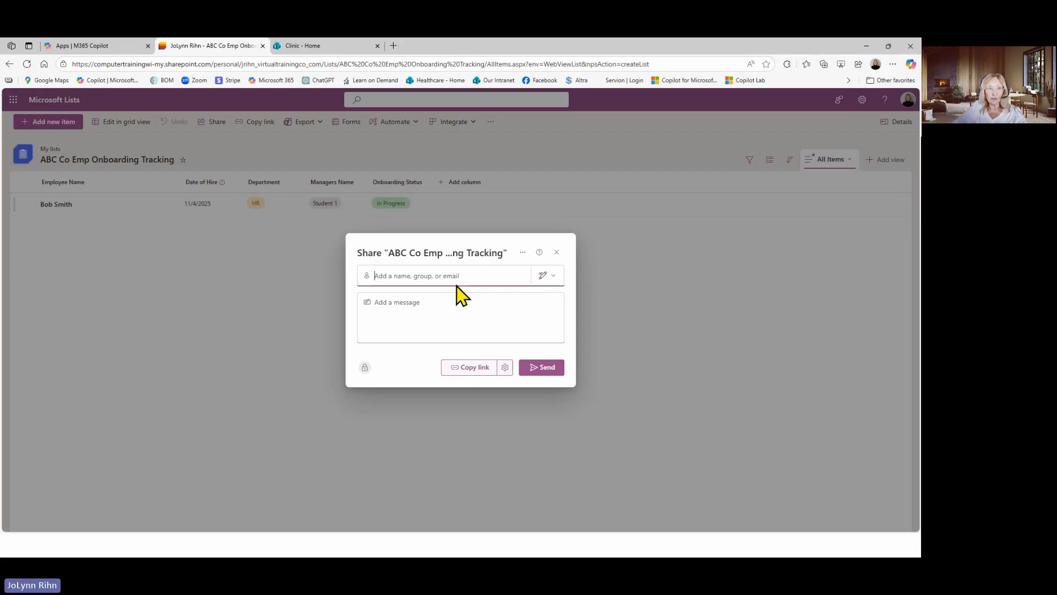
type("st")
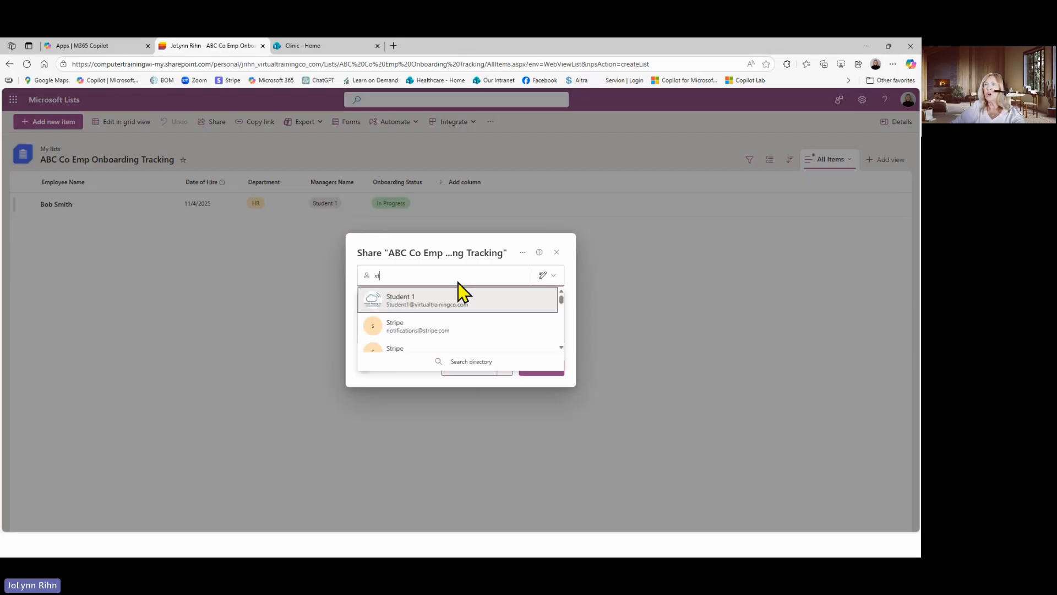
left_click(436, 302)
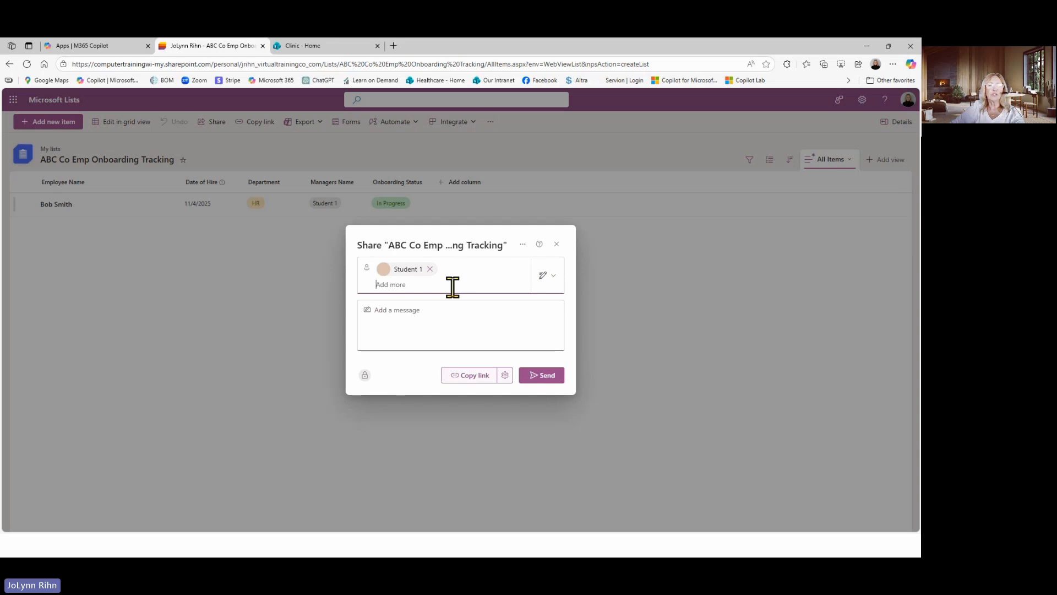
left_click(547, 280)
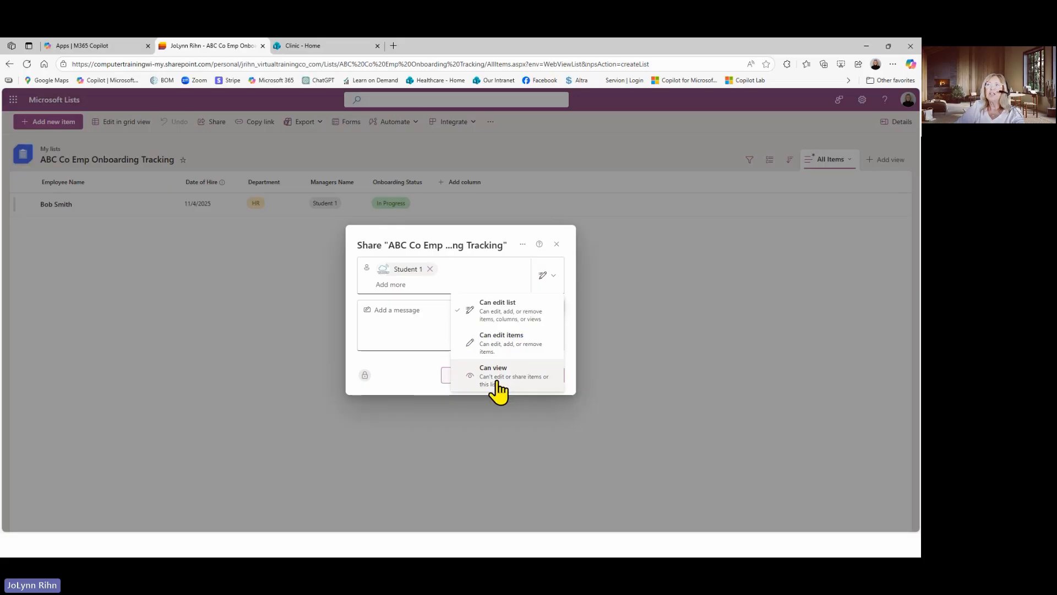
left_click(499, 305)
Add the message "here is the list we will use to track emp onboarding", send the sharing invitation and close the confirmation
left_click(443, 310)
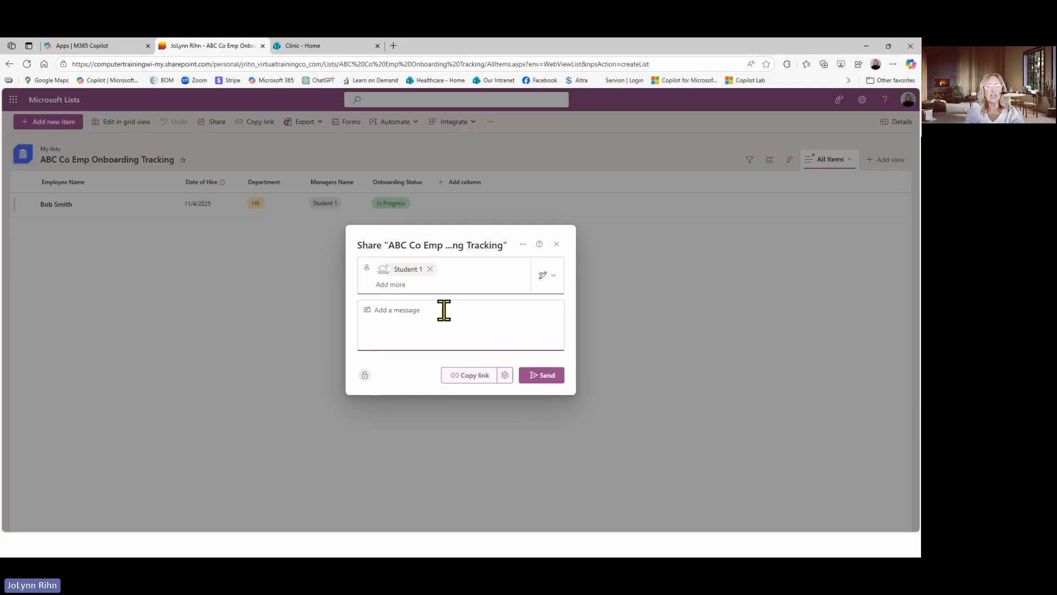
type("here is the lis")
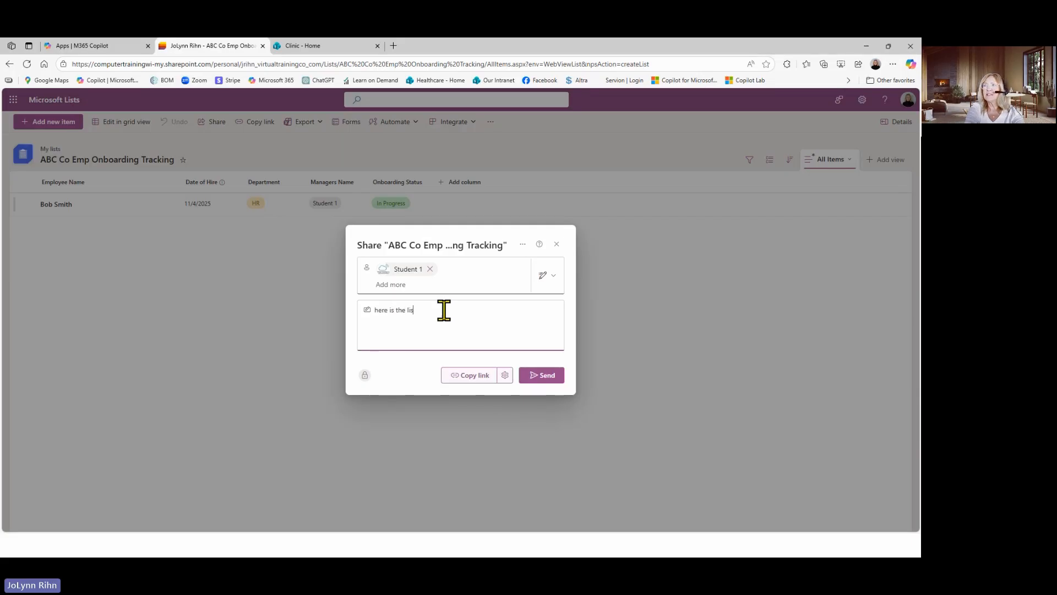
type("t we will use to track")
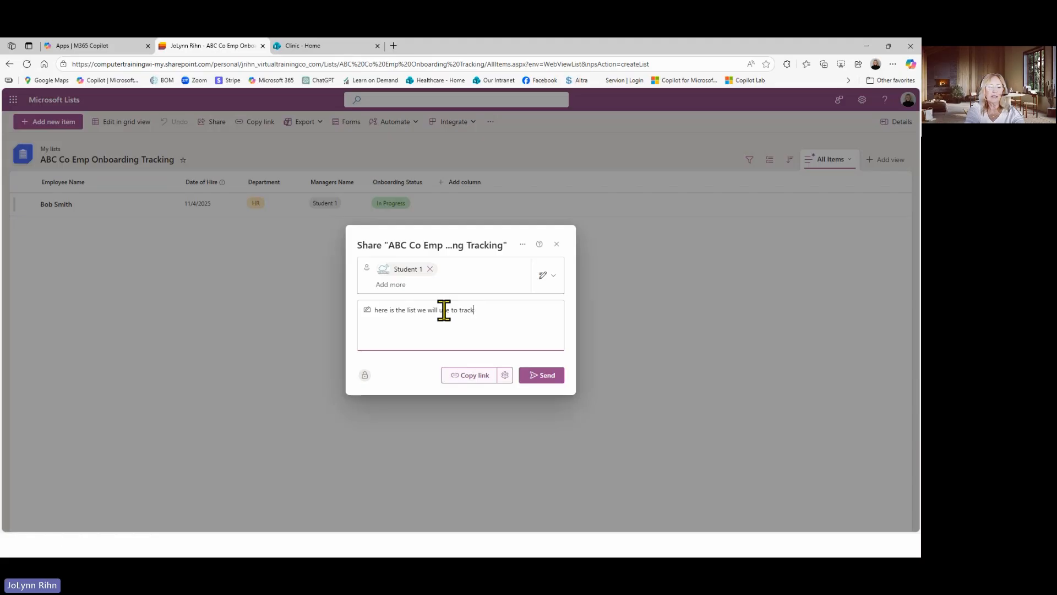
type(" emp onbaro")
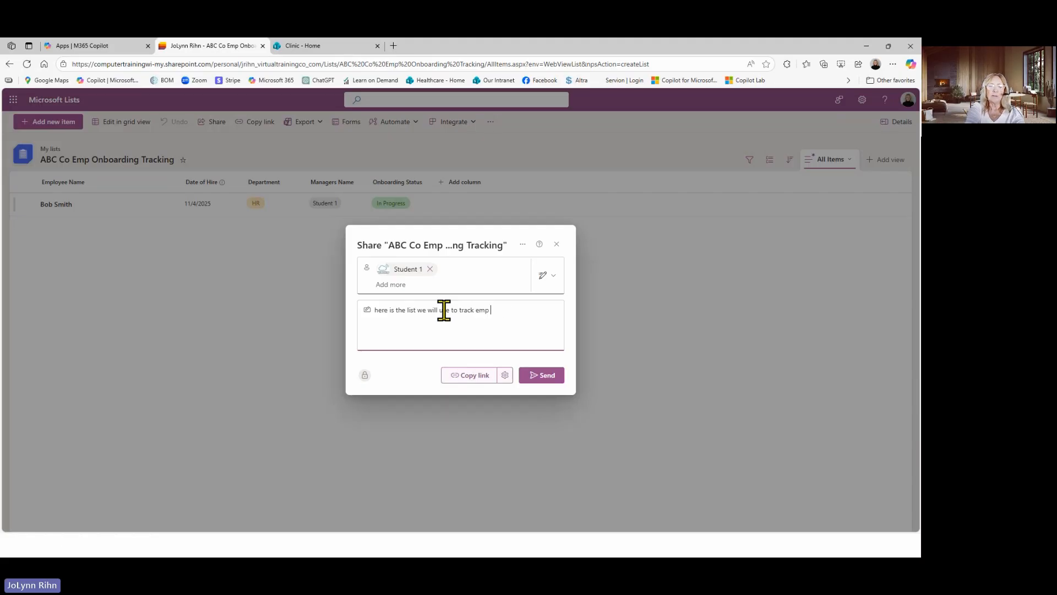
type("ding")
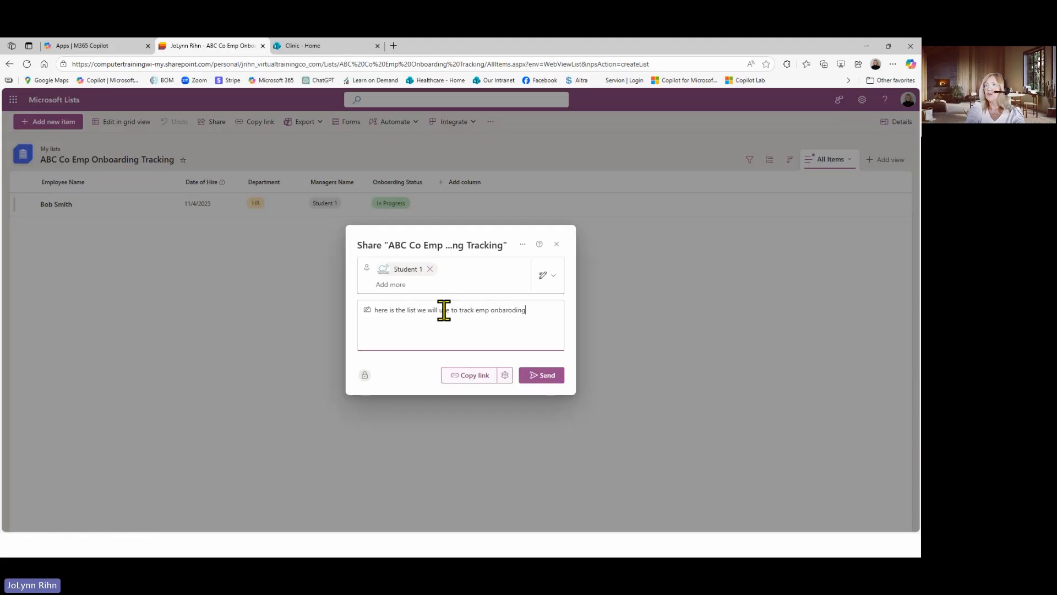
right_click(519, 310)
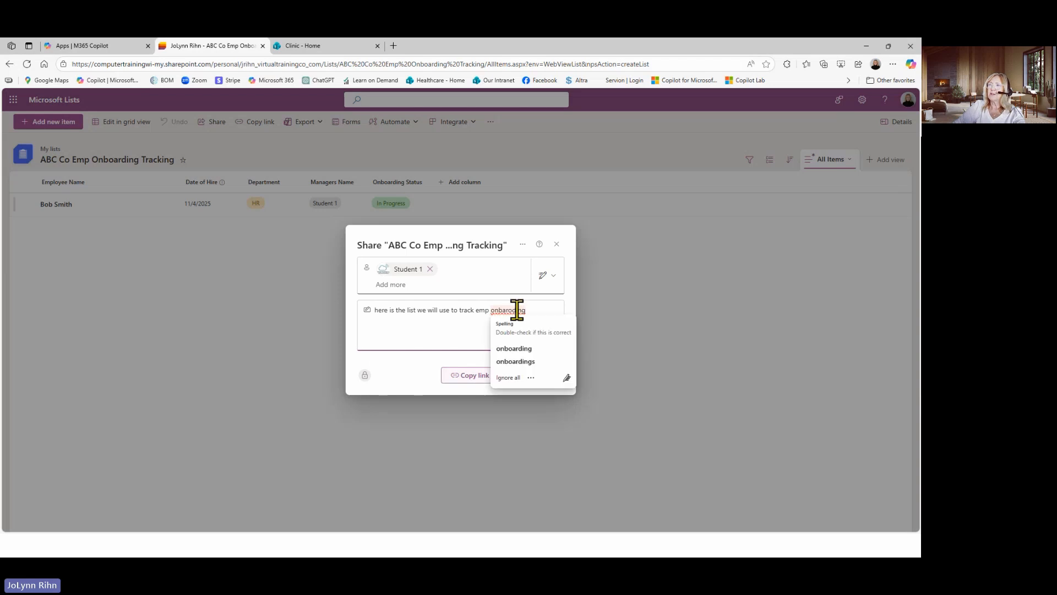
left_click(523, 356)
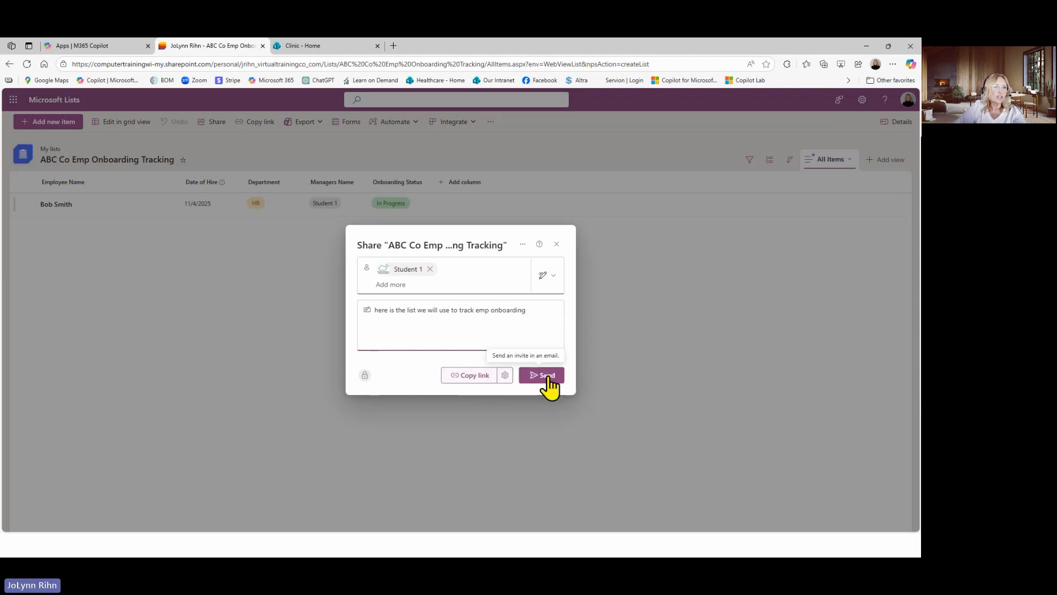
left_click(547, 375)
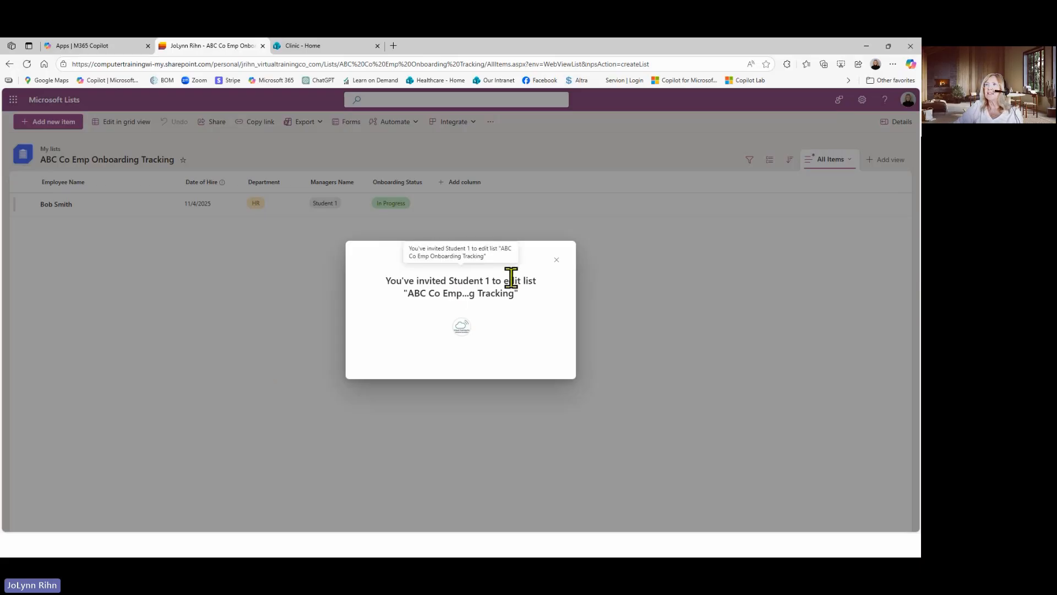
left_click(556, 260)
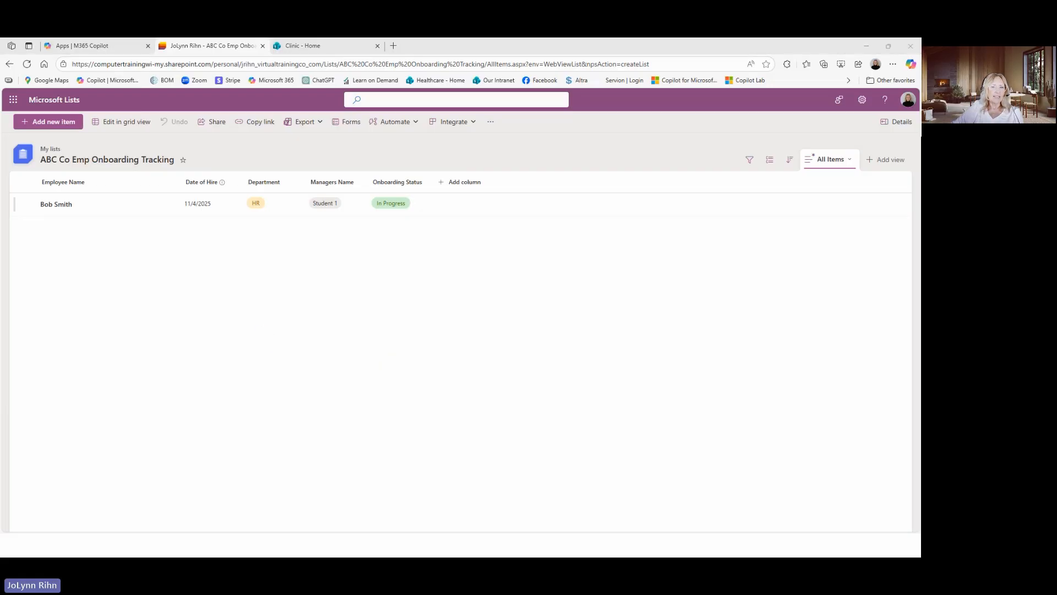
Switch to Microsoft Teams and open the Accounts Payable channel's Issue tracker list in grid view for editing
key("alt+Tab")
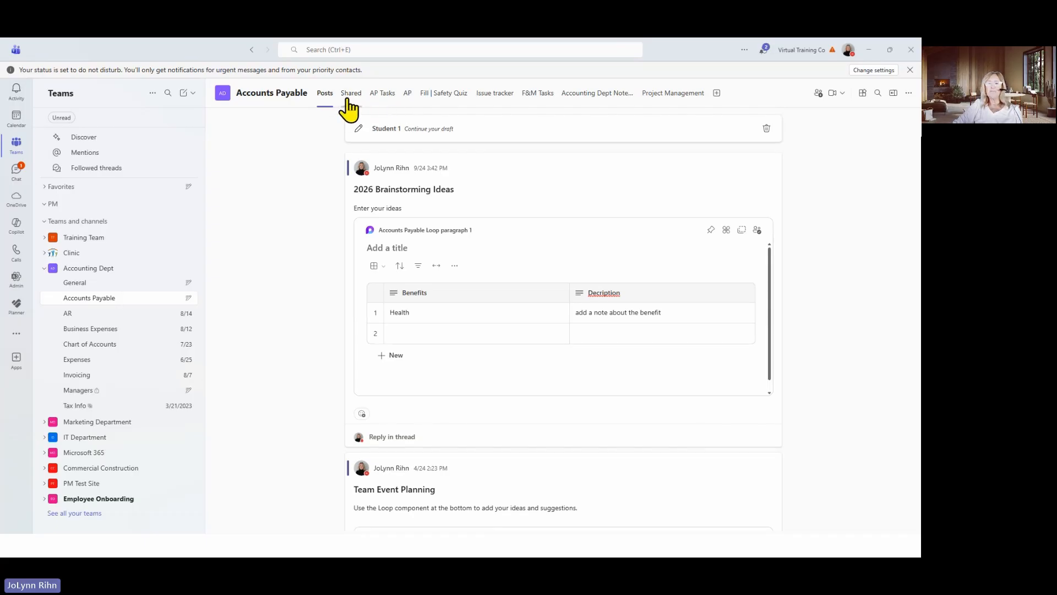
left_click(491, 98)
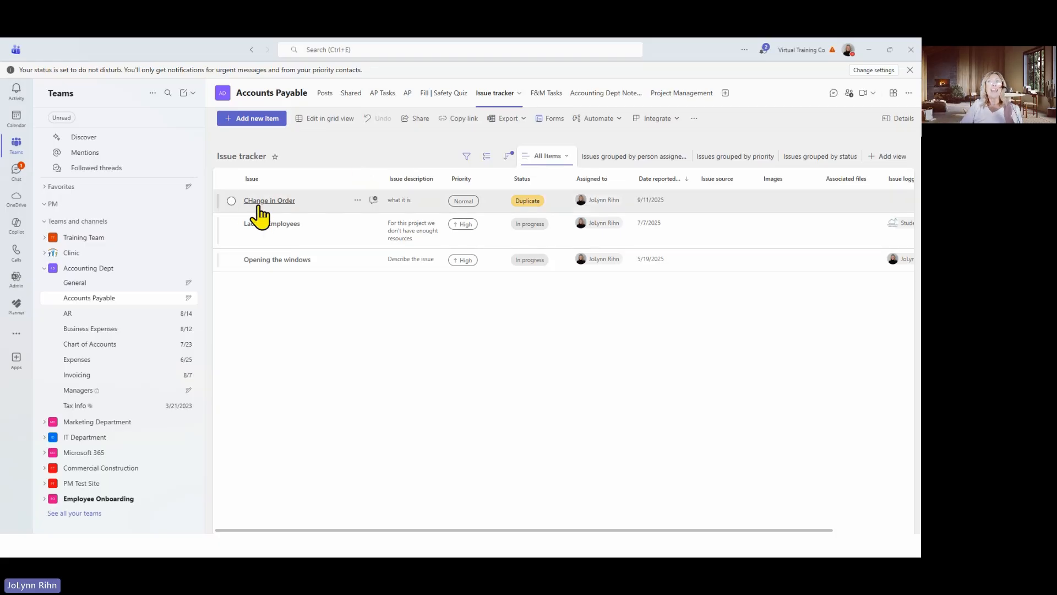
left_click(333, 118)
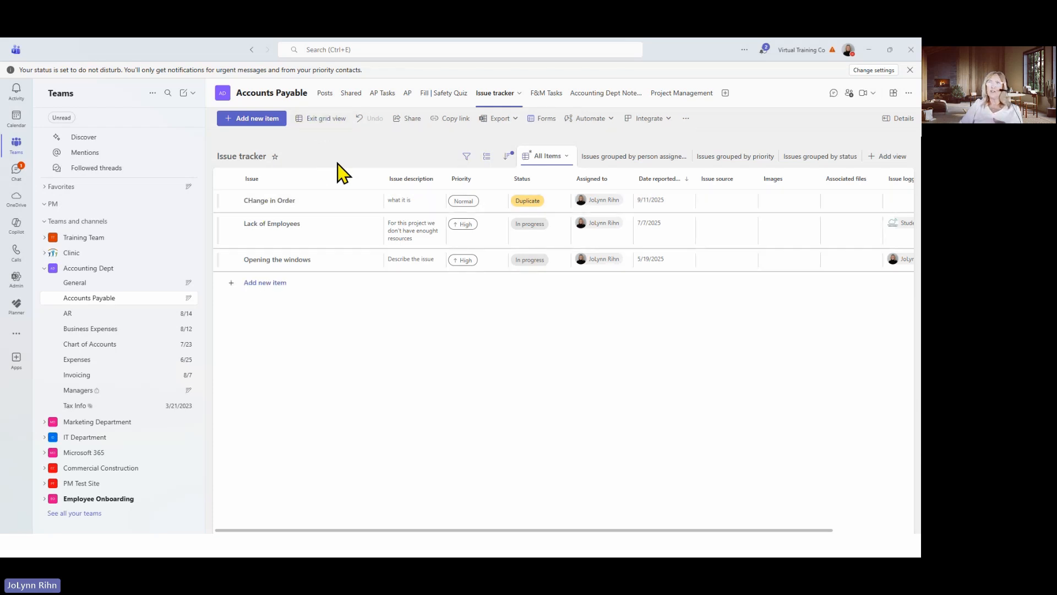
Examine the cells of the CHange in Order and Lack of Employees rows in the Issue tracker's grid view
left_click(231, 200)
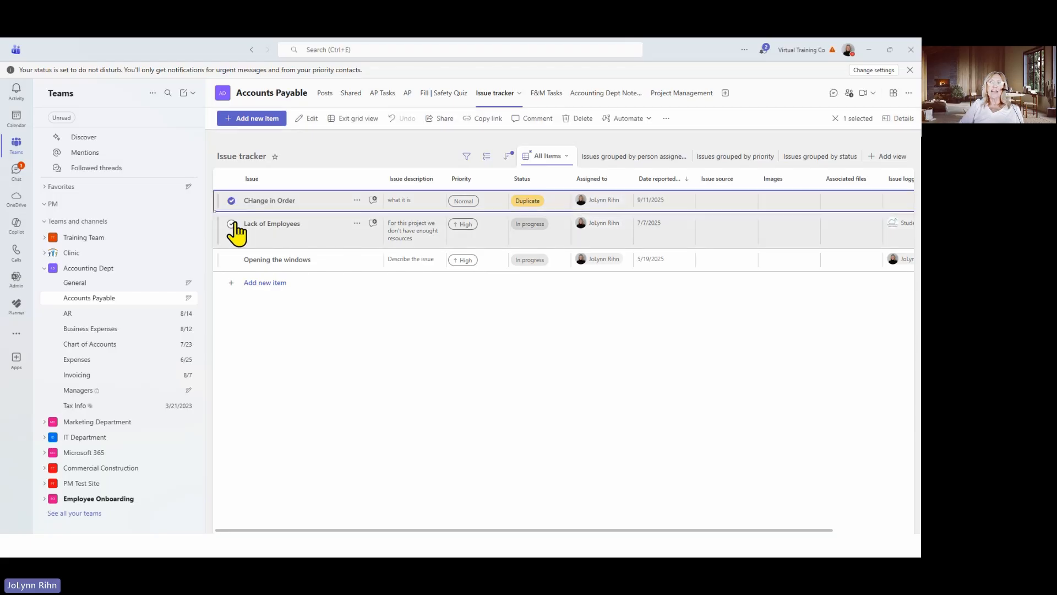
left_click(232, 223)
left_click(282, 236)
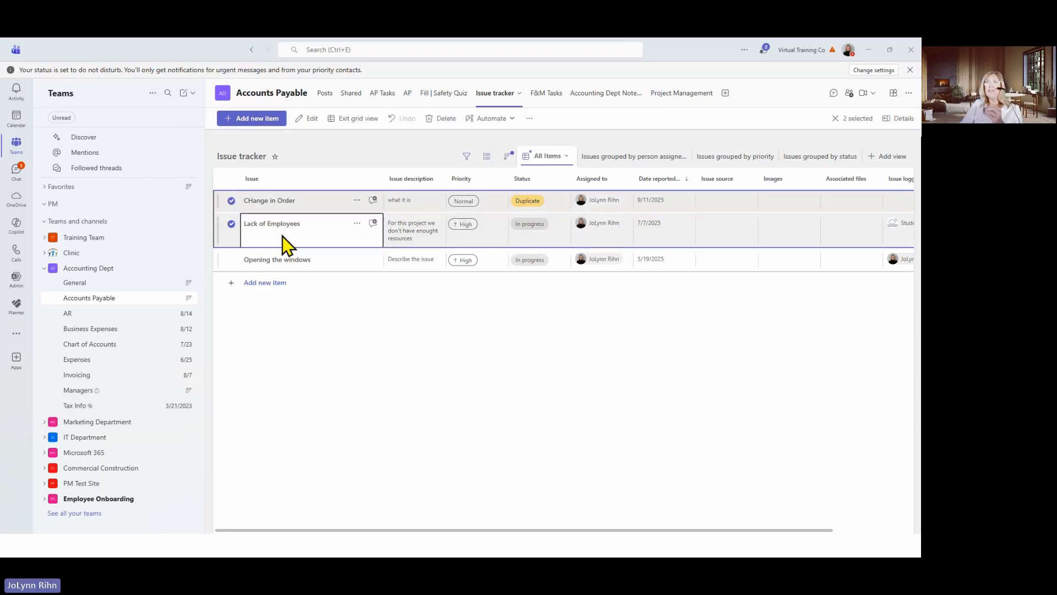
left_click(402, 225)
left_click(487, 227)
left_click(527, 203)
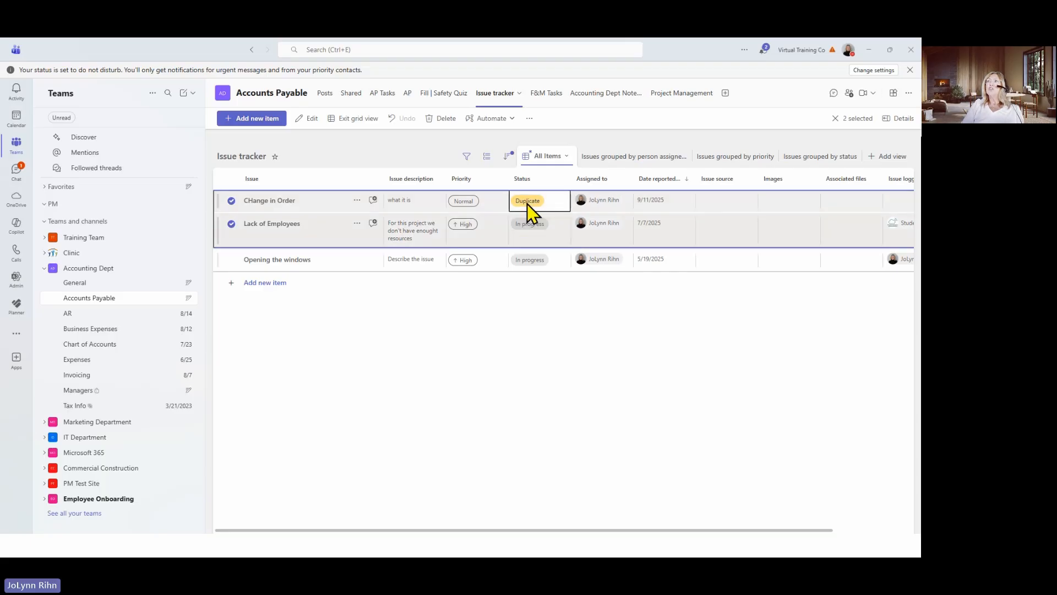
left_click(497, 207)
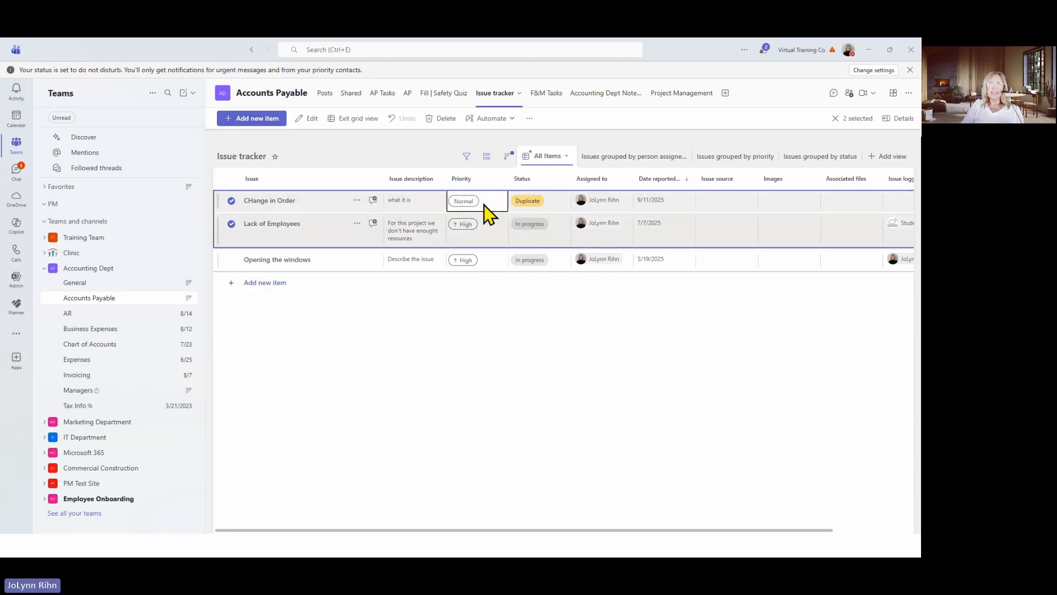
left_click(665, 208)
left_click(702, 205)
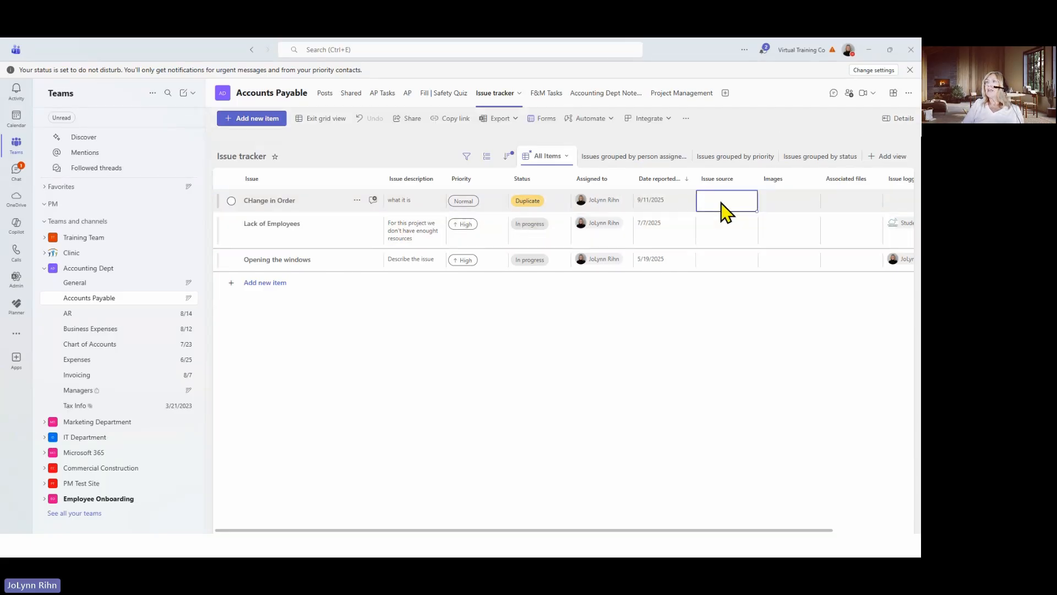
left_click(834, 204)
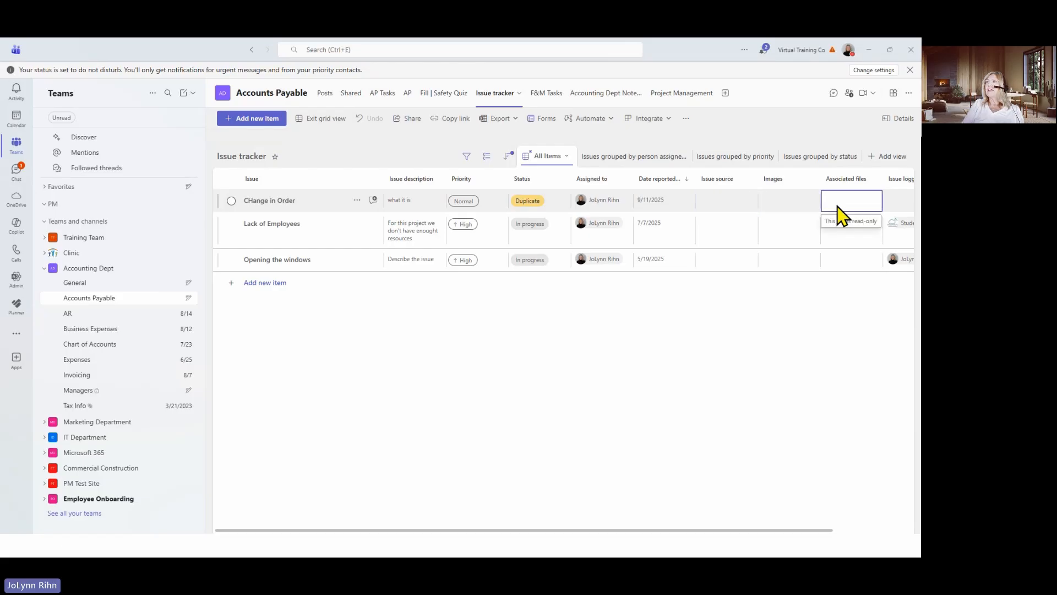
left_click(800, 210)
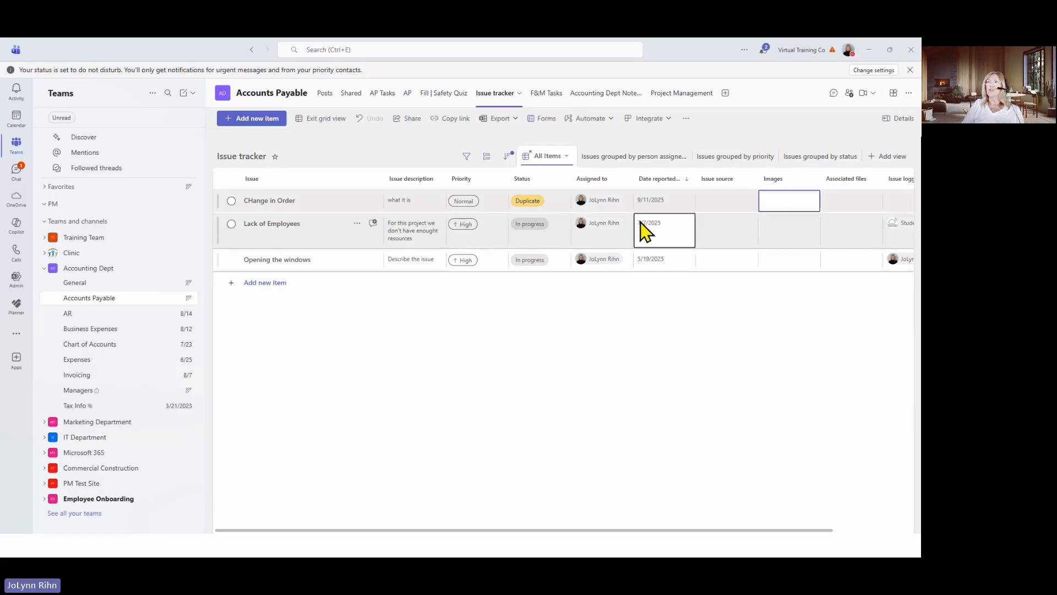
left_click(491, 205)
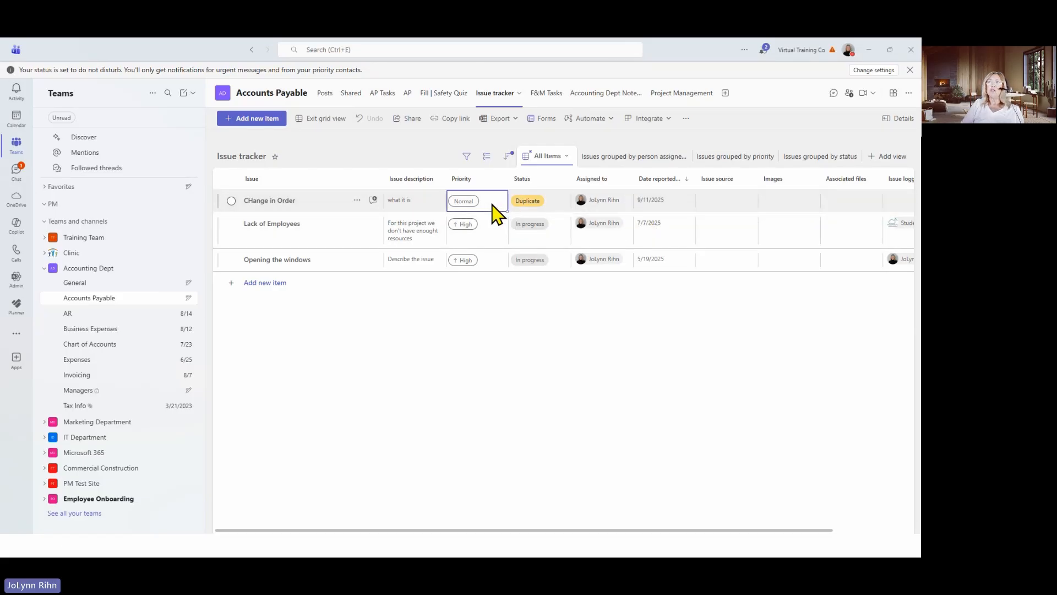
left_click(467, 232)
Review the available actions for the CHange in Order item and the sort, filter and settings options of the Issue column
left_click(231, 223)
left_click(231, 201)
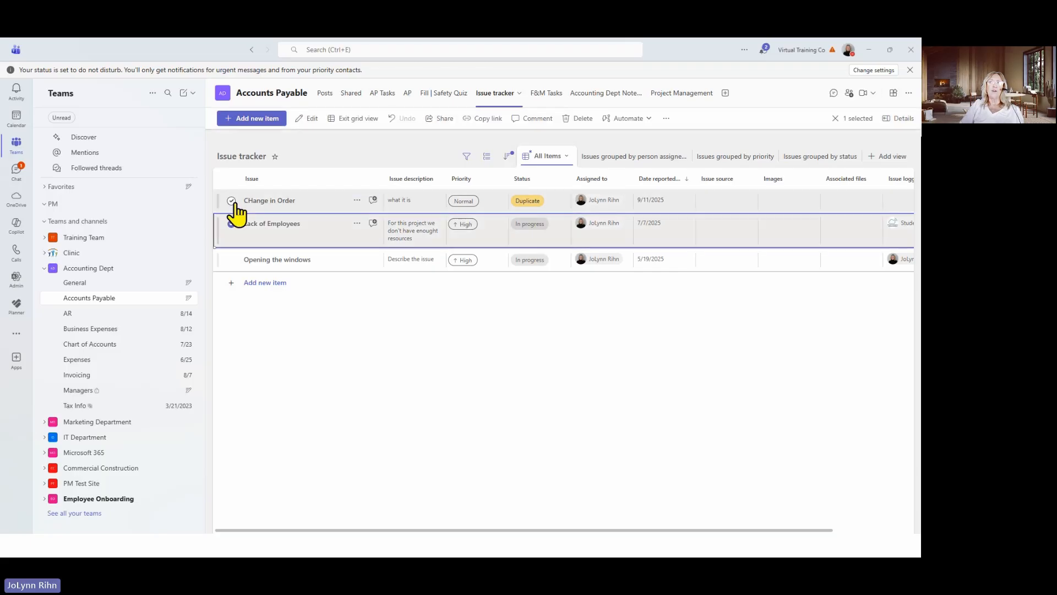
left_click(357, 201)
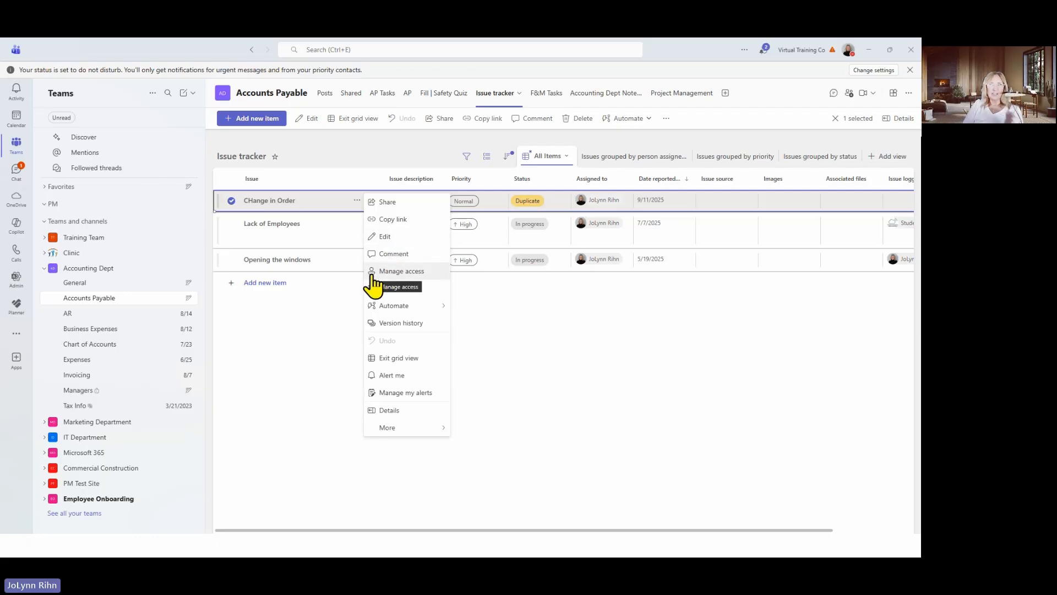
left_click(358, 185)
left_click(352, 182)
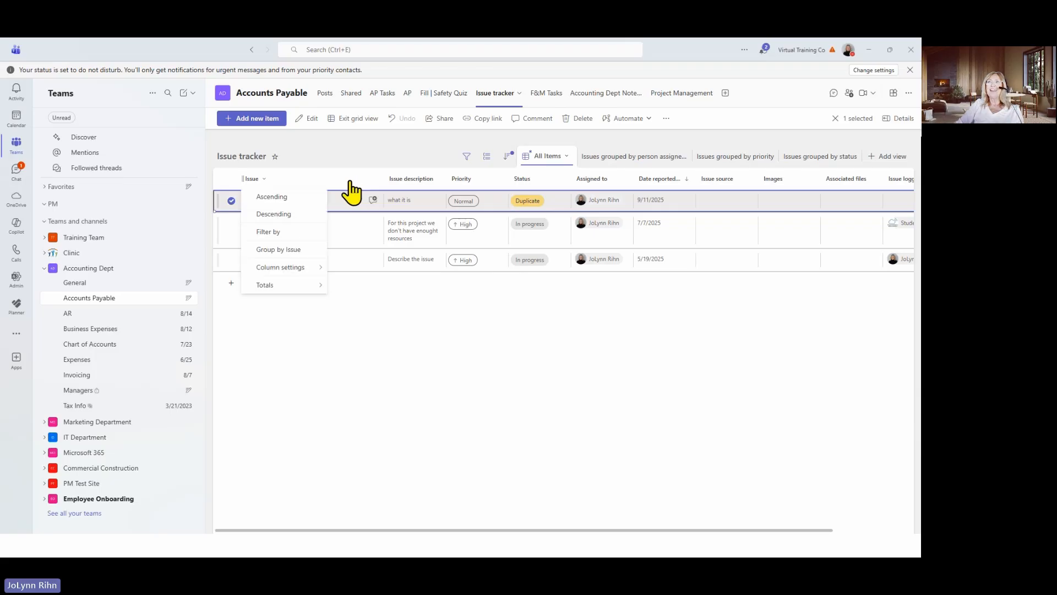
Exit the Issue tracker's grid view, return to it and check the additional commands for the selected item
left_click(338, 118)
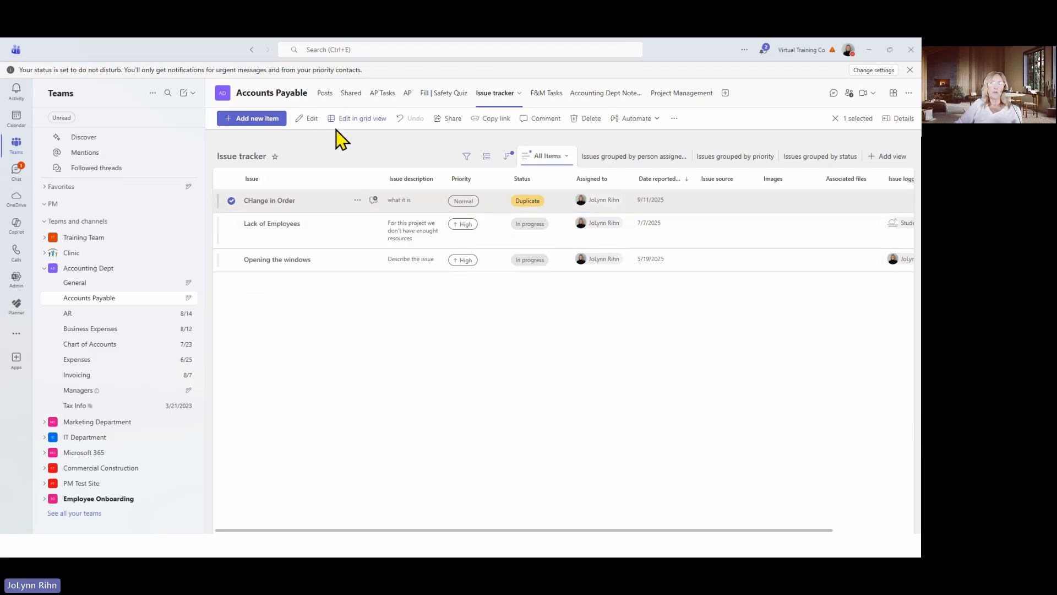
left_click(349, 122)
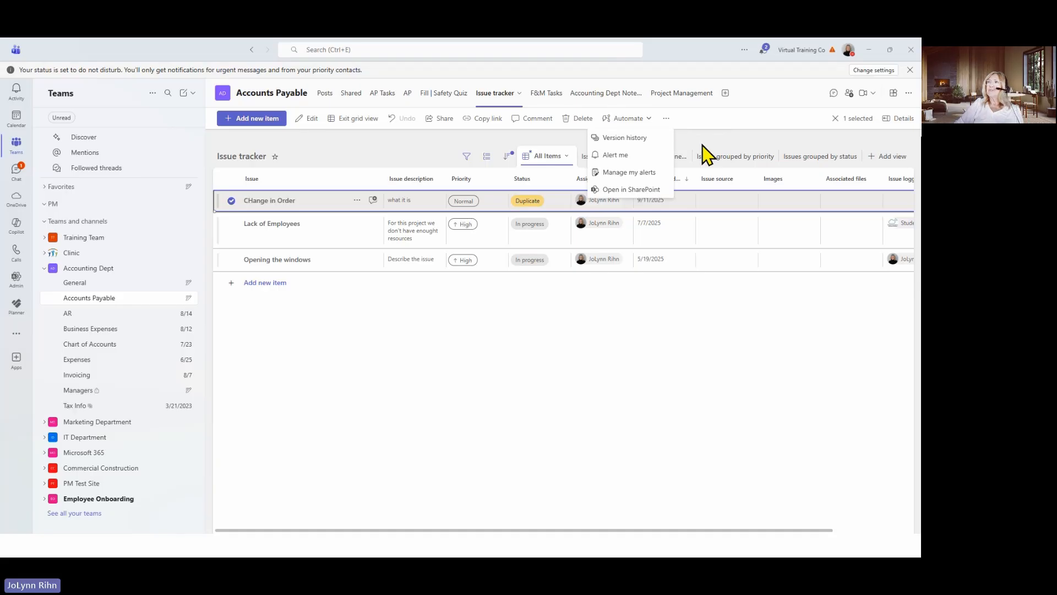
left_click(700, 120)
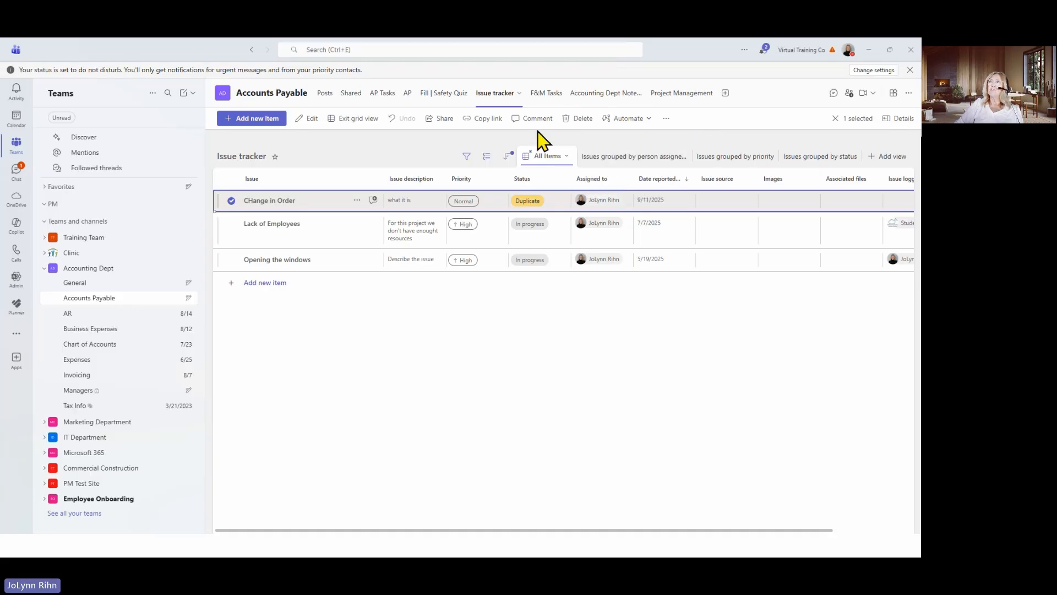
Look at the setup for adding the Lists app as a tab in the Accounts Payable channel and close it without saving
left_click(726, 94)
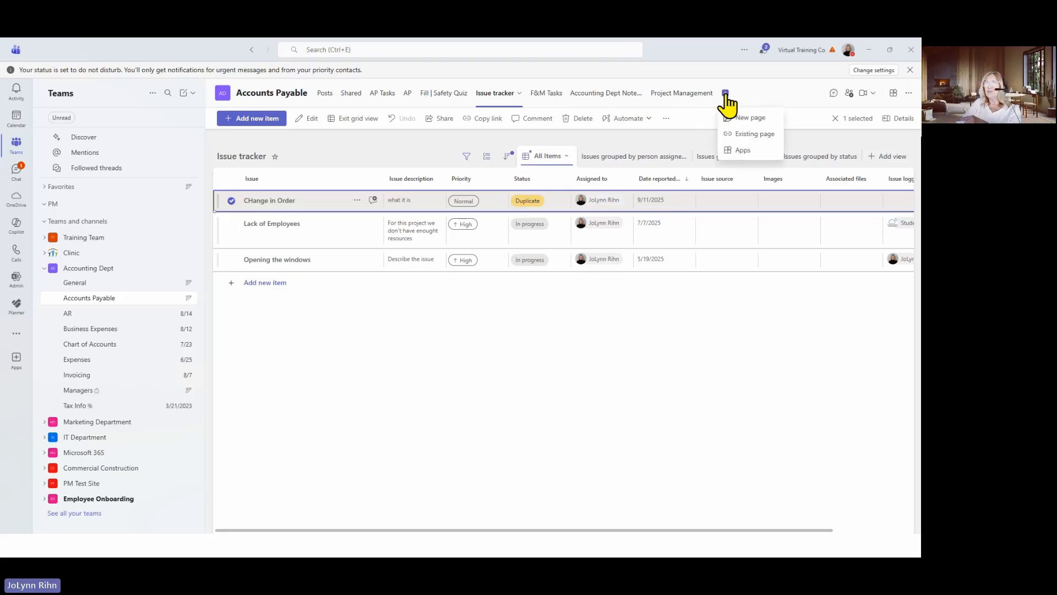
left_click(736, 153)
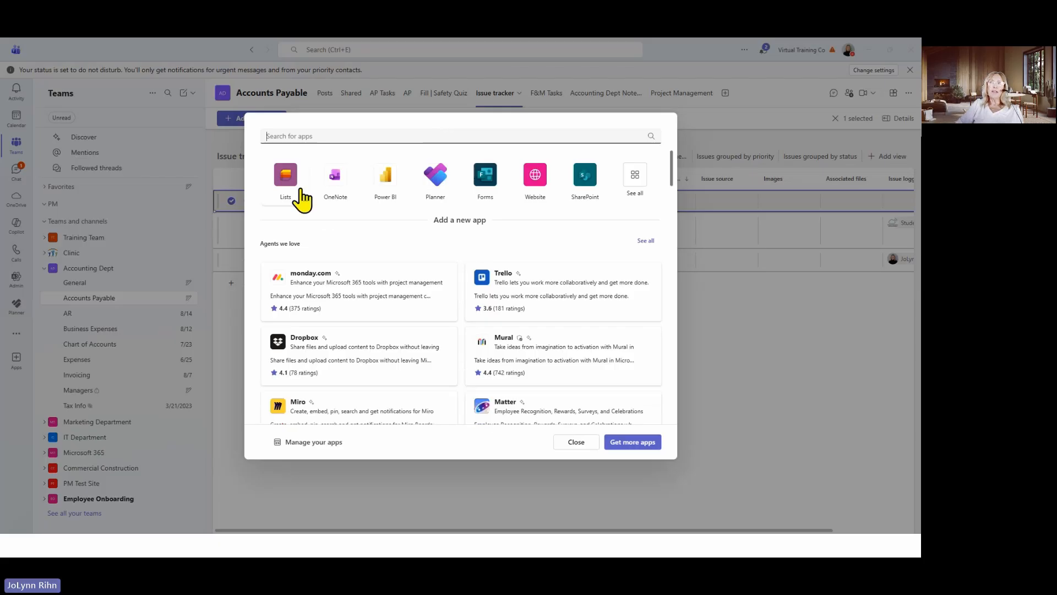
left_click(287, 195)
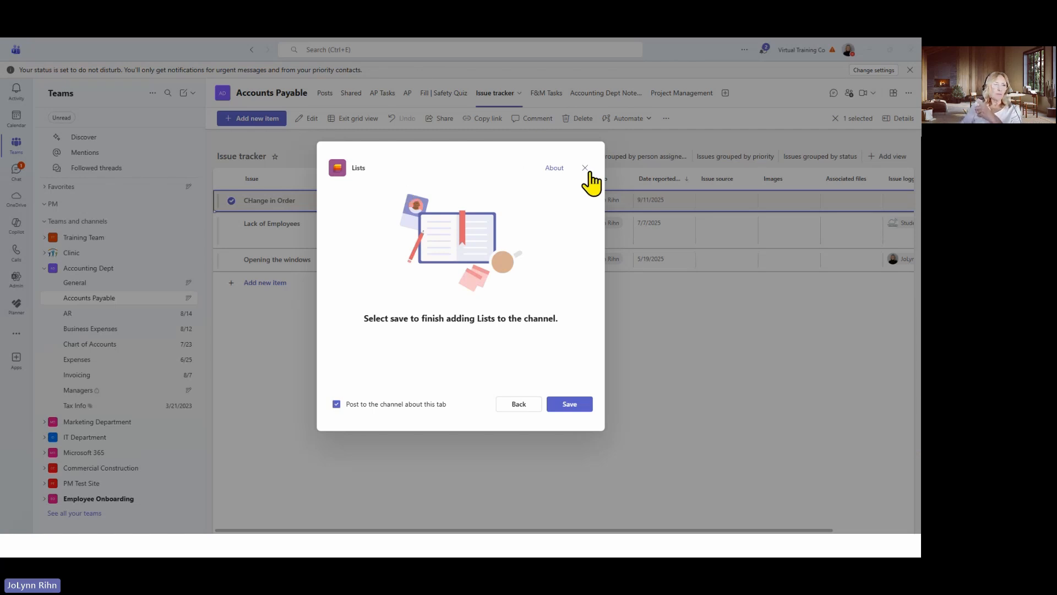
left_click(586, 168)
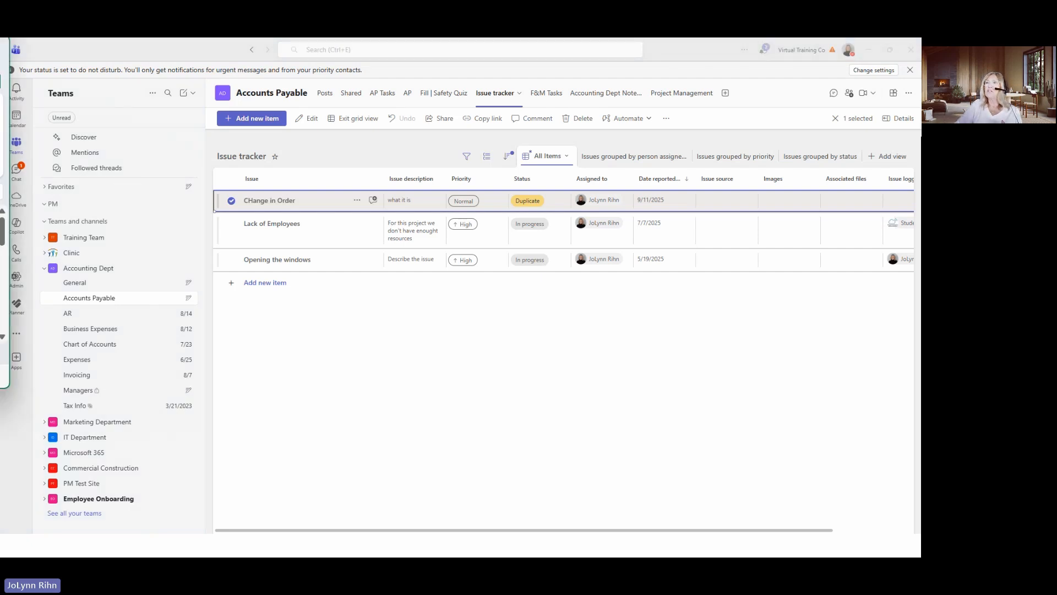
Switch to the Microsoft Lists workbook in Excel and bring its Task Tracker sheet into full view
left_click_drag(0, 113, 404, 41)
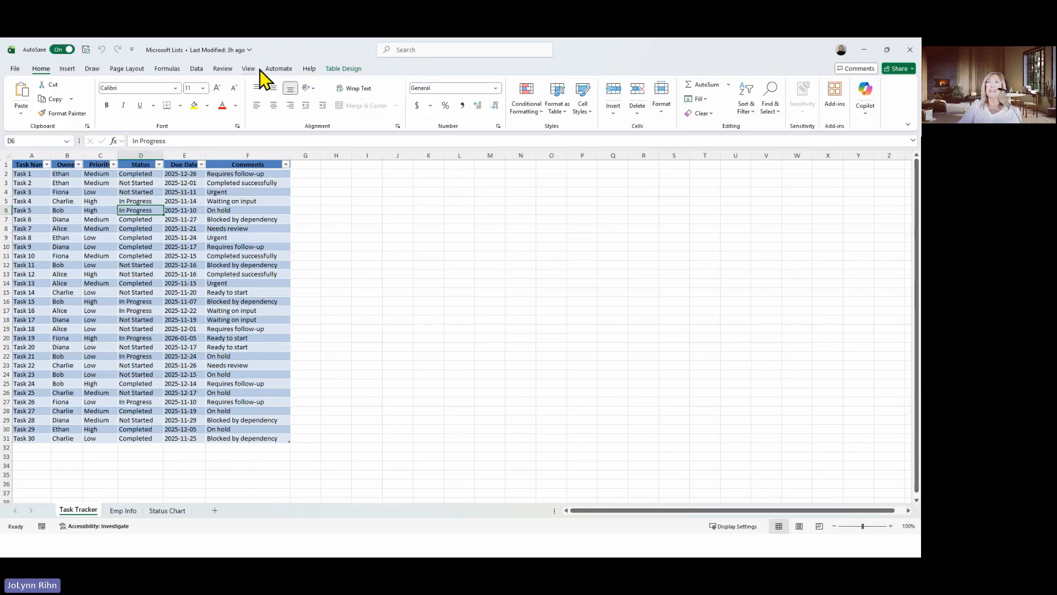
Check the task table's name in the table design settings and close the workbook
left_click(343, 69)
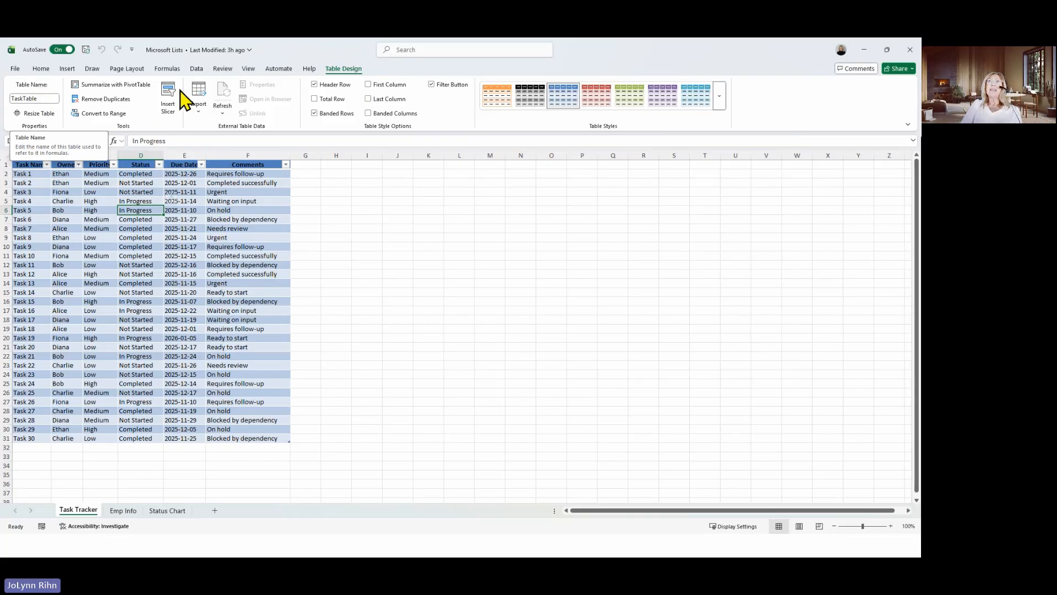
left_click(909, 51)
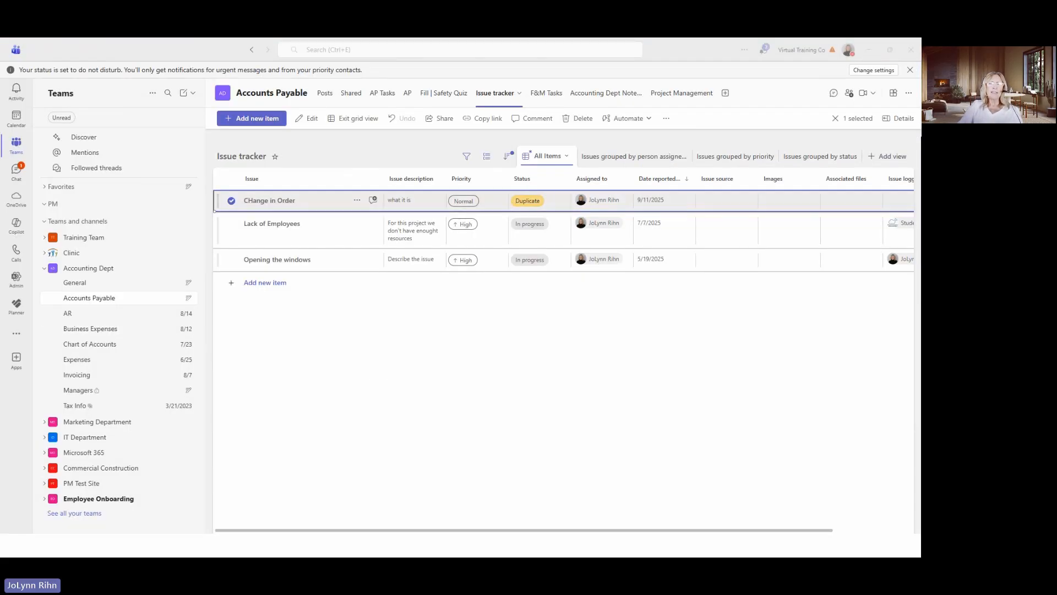
Switch to the browser, open Microsoft Lists from the Microsoft 365 apps page and start a new list imported from Excel
key("alt+Tab")
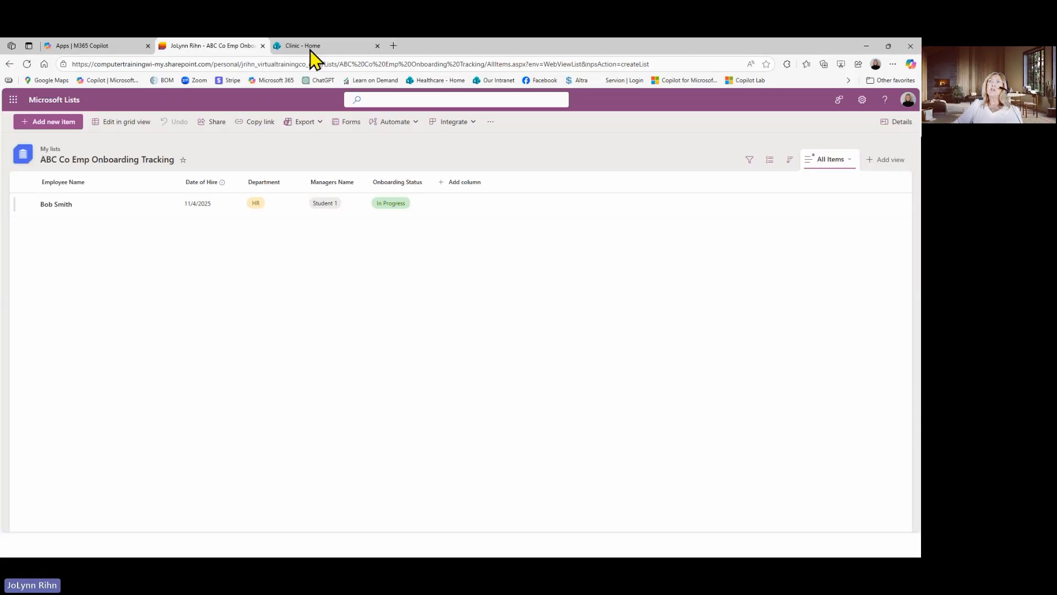
left_click(93, 49)
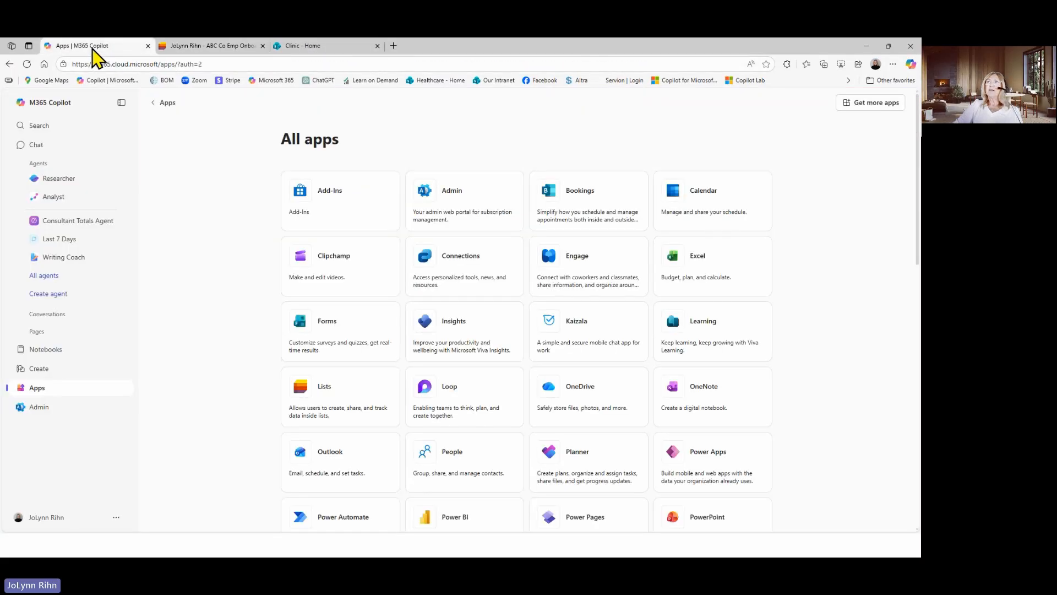
left_click(338, 396)
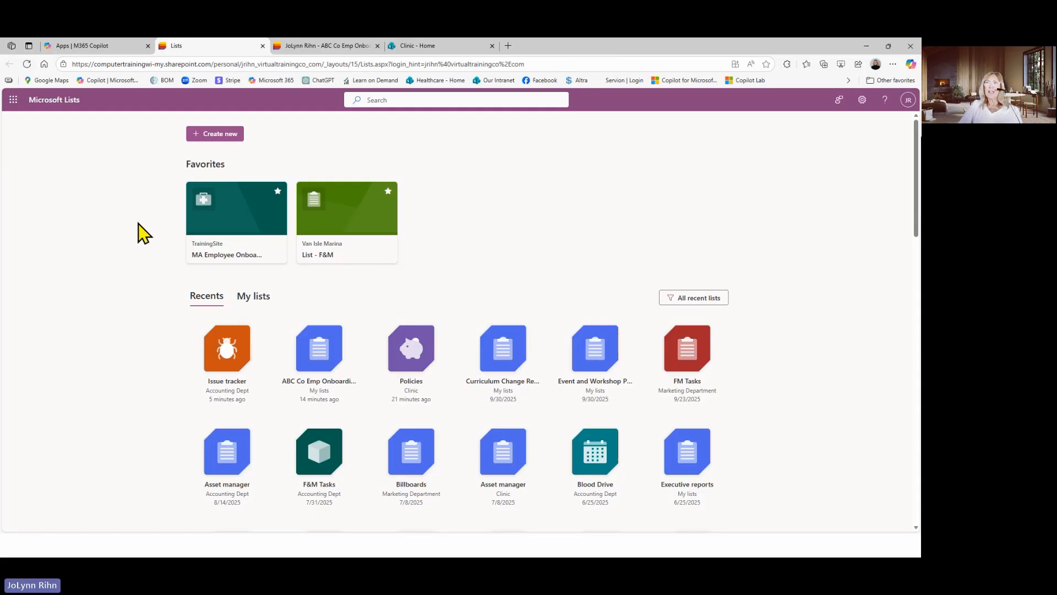
left_click(228, 135)
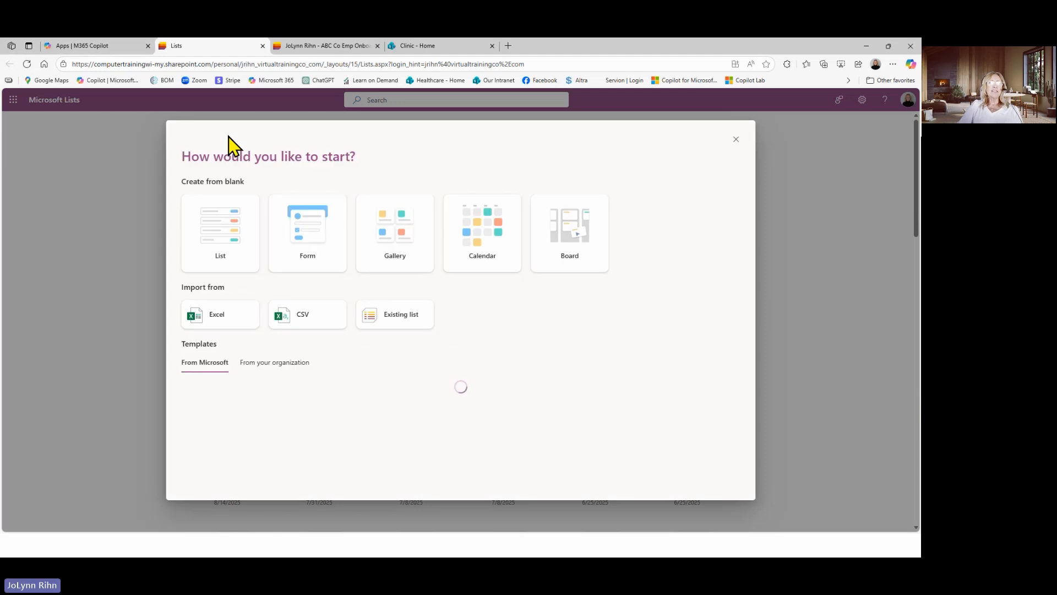
mouse_move(216, 277)
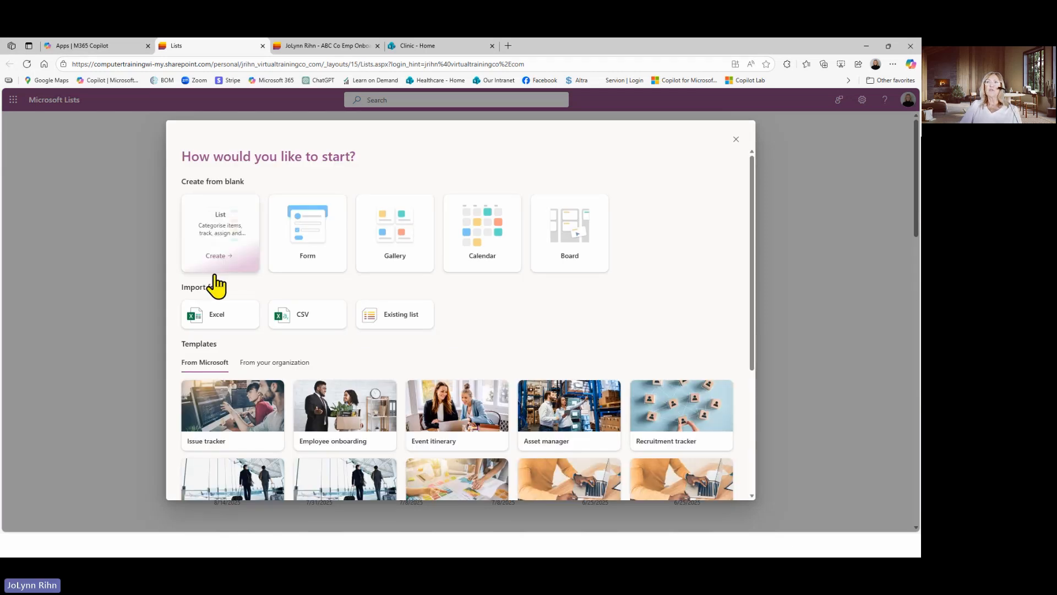
left_click(221, 319)
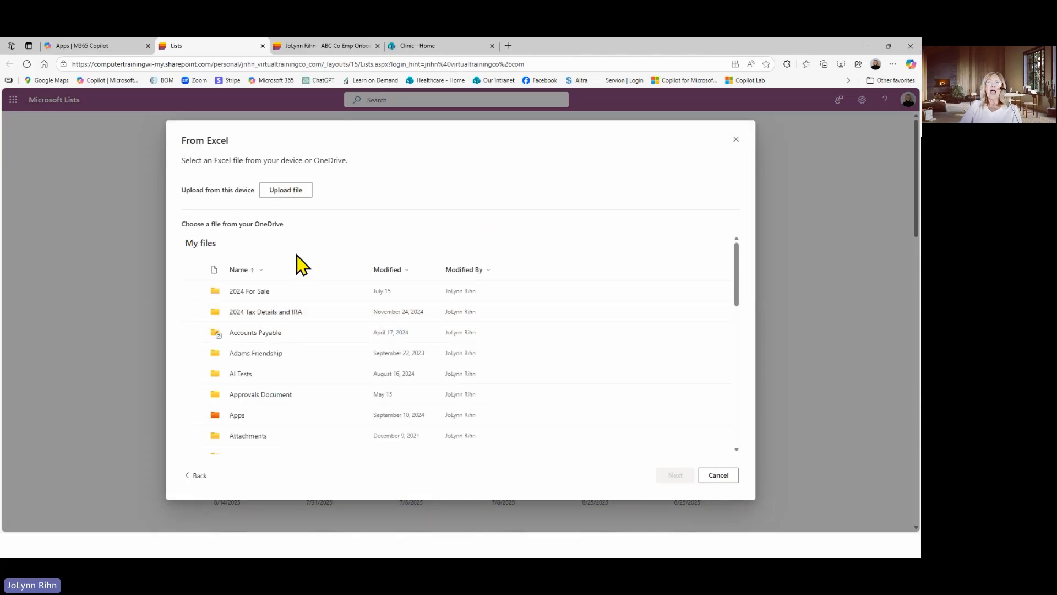
Upload the Microsoft Lists workbook from the Lists folder inside Smart Dolphins as the import source
left_click(288, 192)
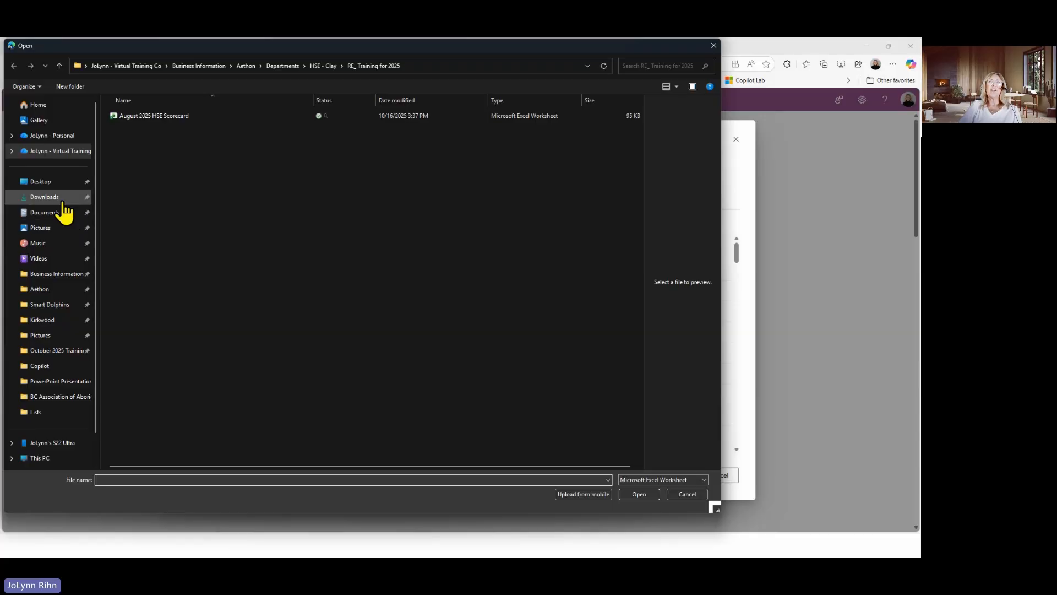
left_click(64, 152)
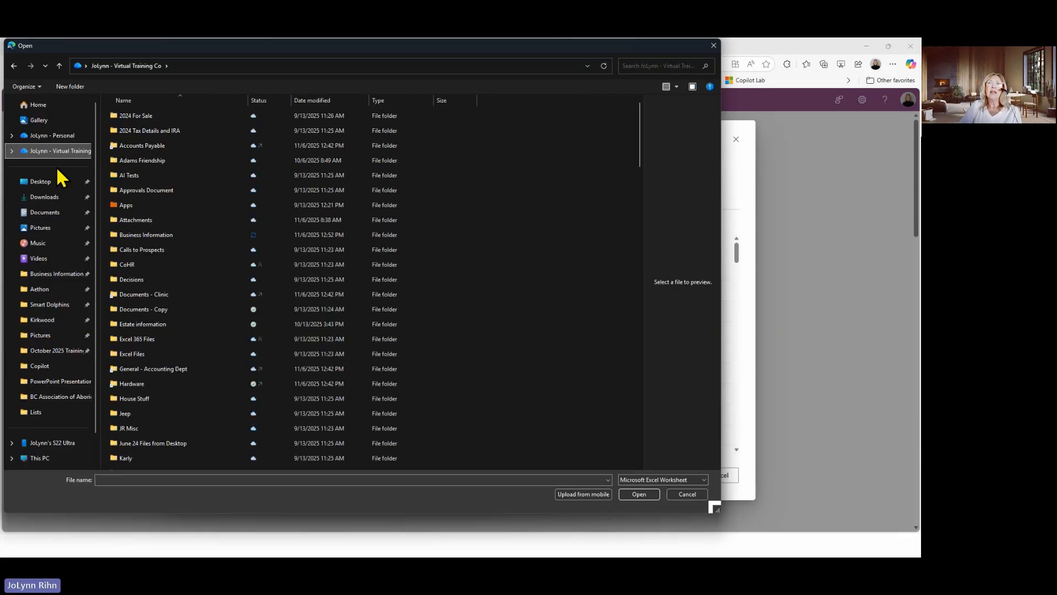
left_click(47, 303)
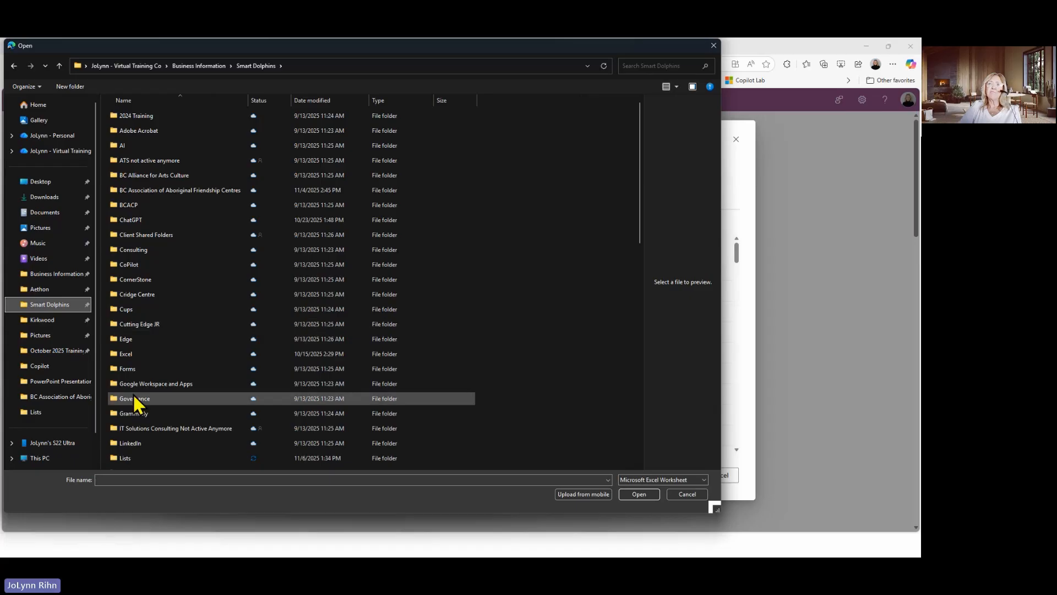
double_click(127, 459)
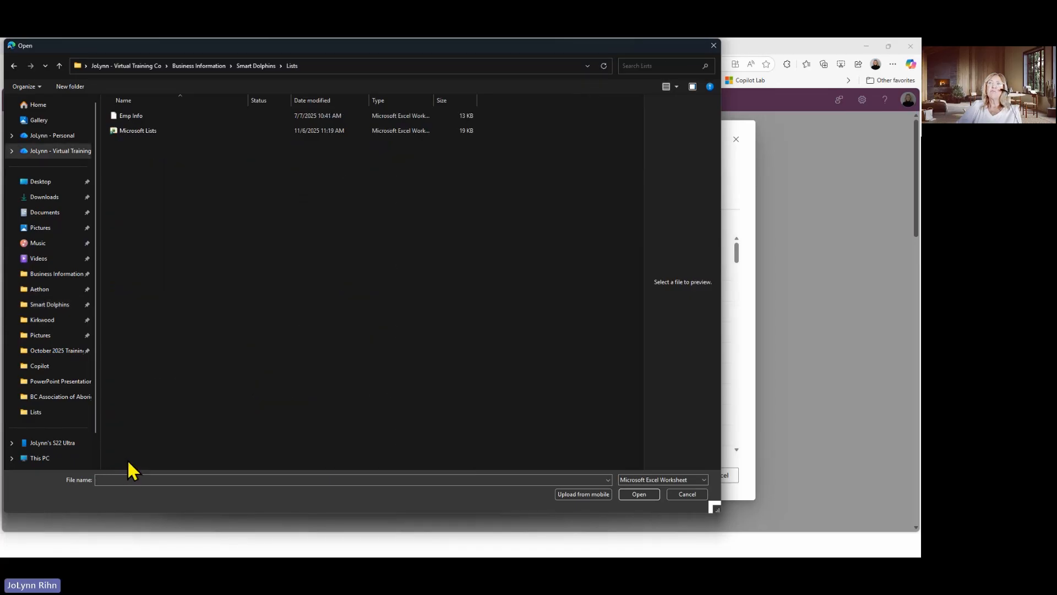
left_click(130, 117)
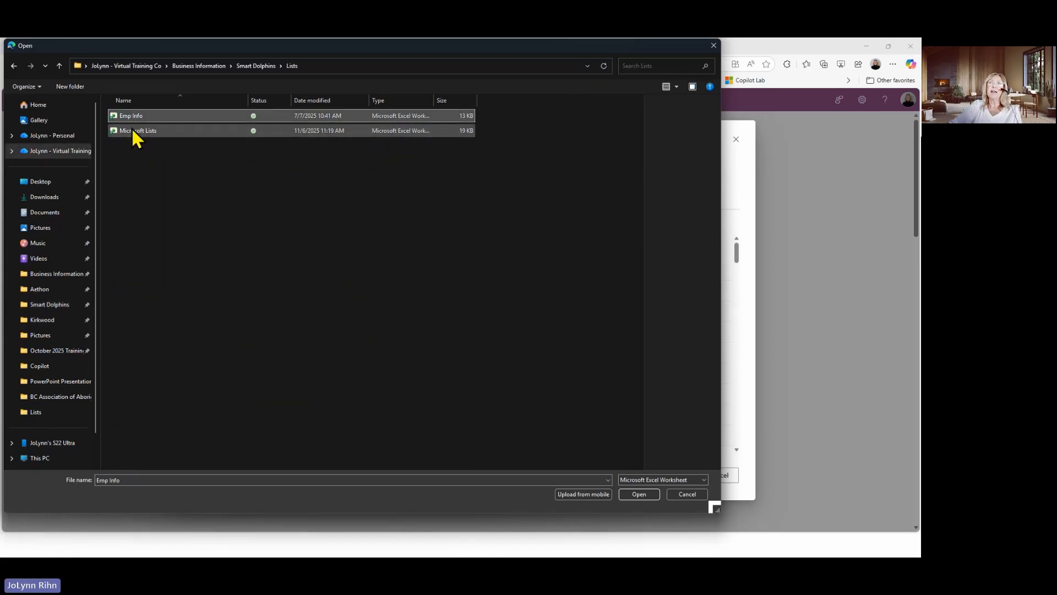
left_click(132, 130)
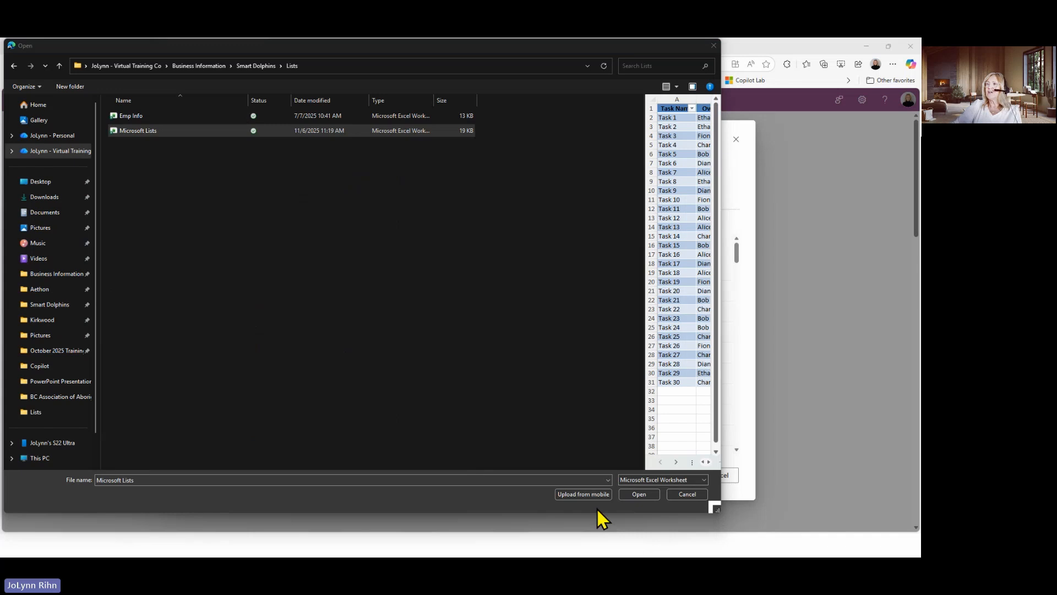
left_click(641, 493)
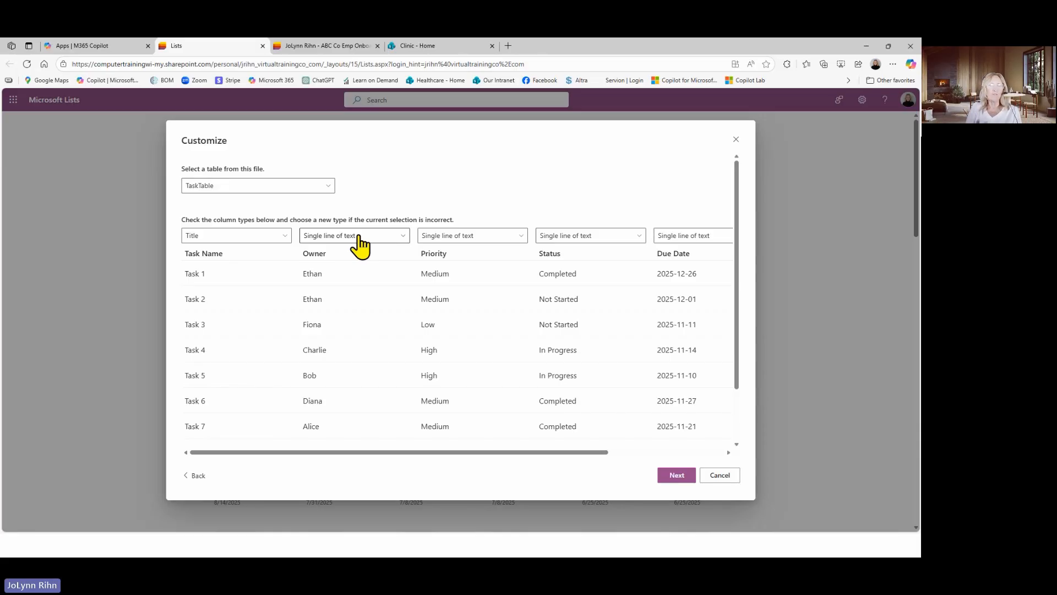
Choose TaskTable as the table to import and review the type options for the Task Name, Owner and Due Date columns
left_click(212, 188)
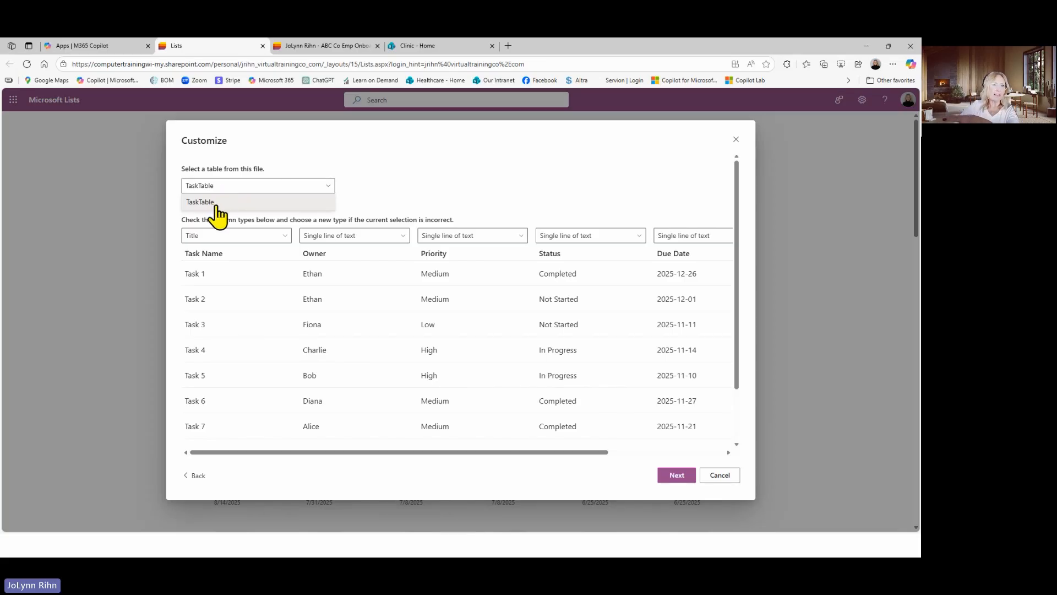
left_click(217, 204)
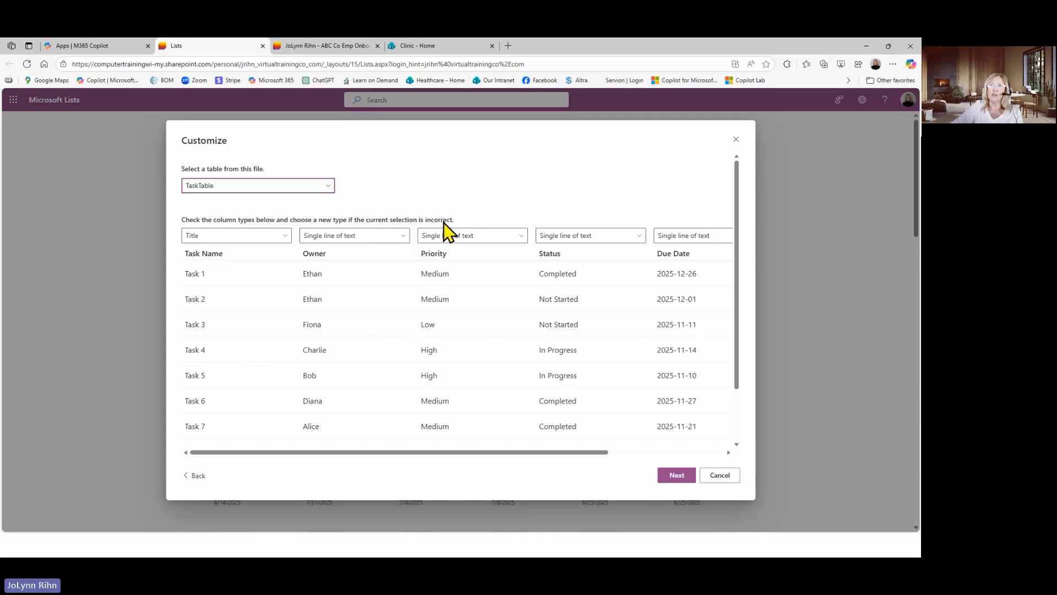
left_click(277, 239)
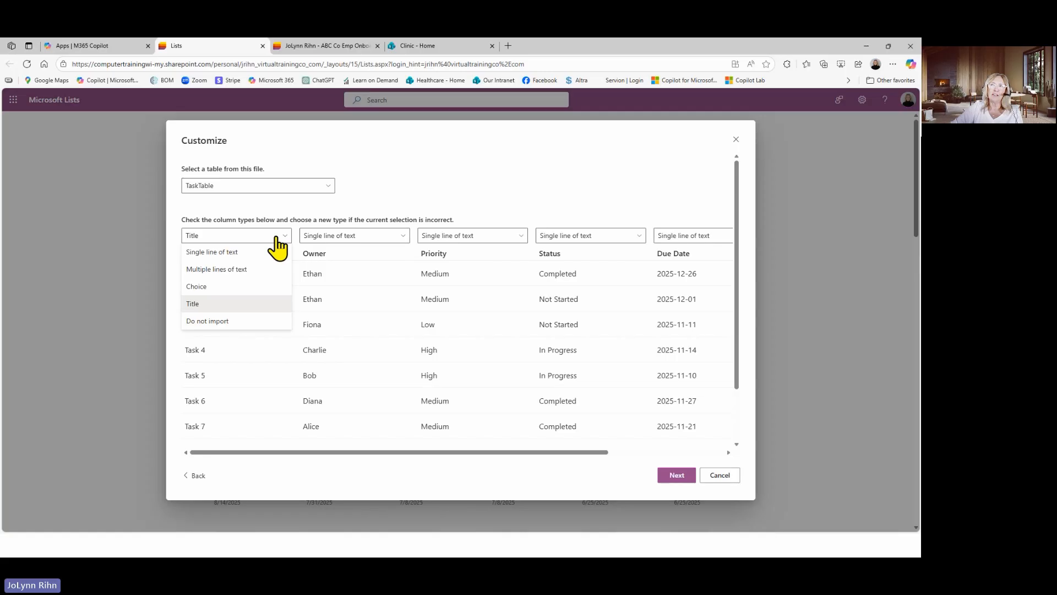
left_click(278, 239)
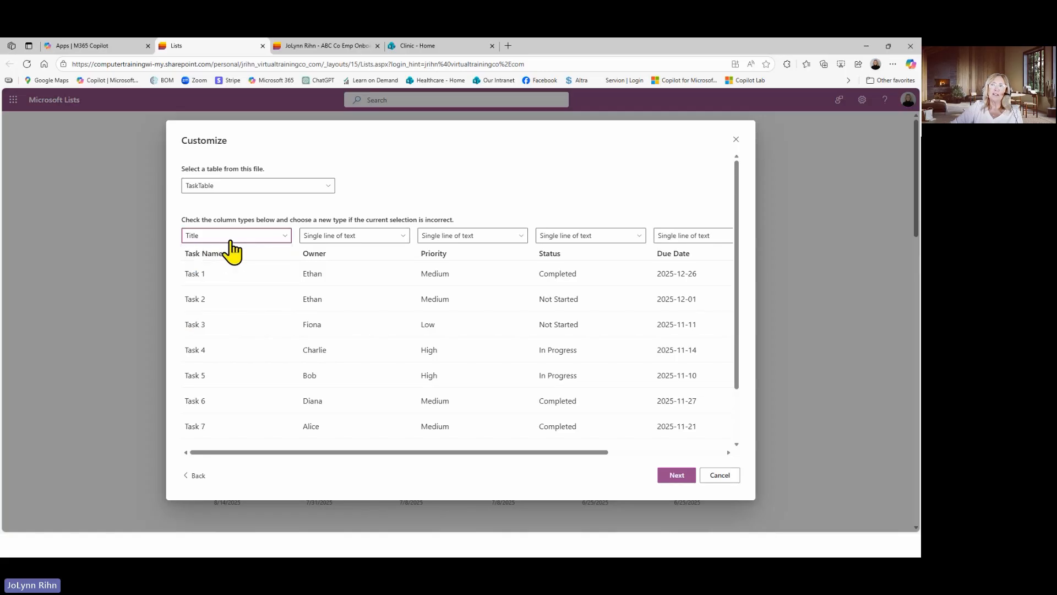
left_click(331, 238)
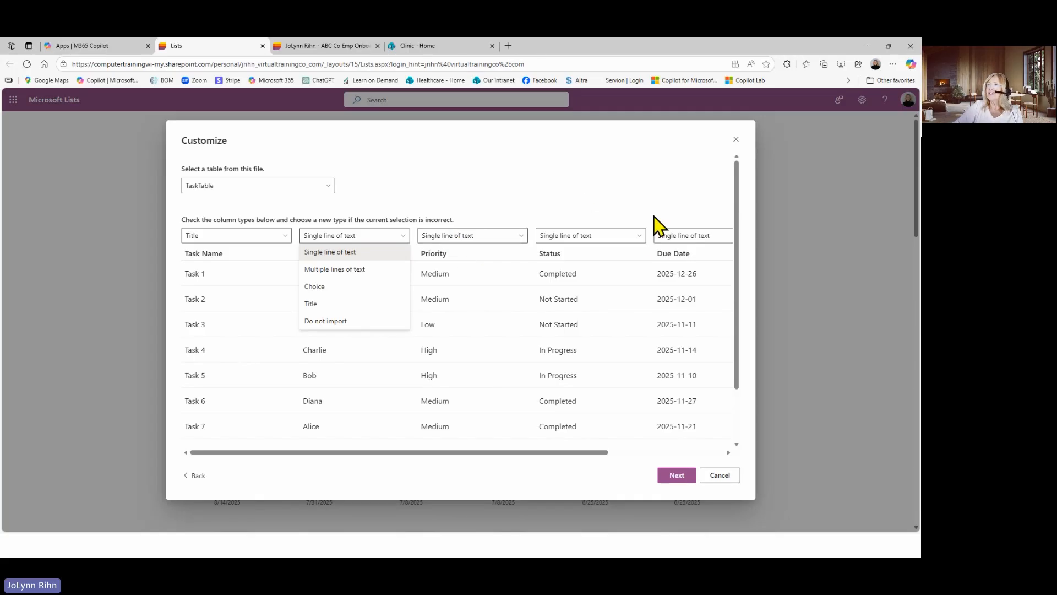
left_click(693, 237)
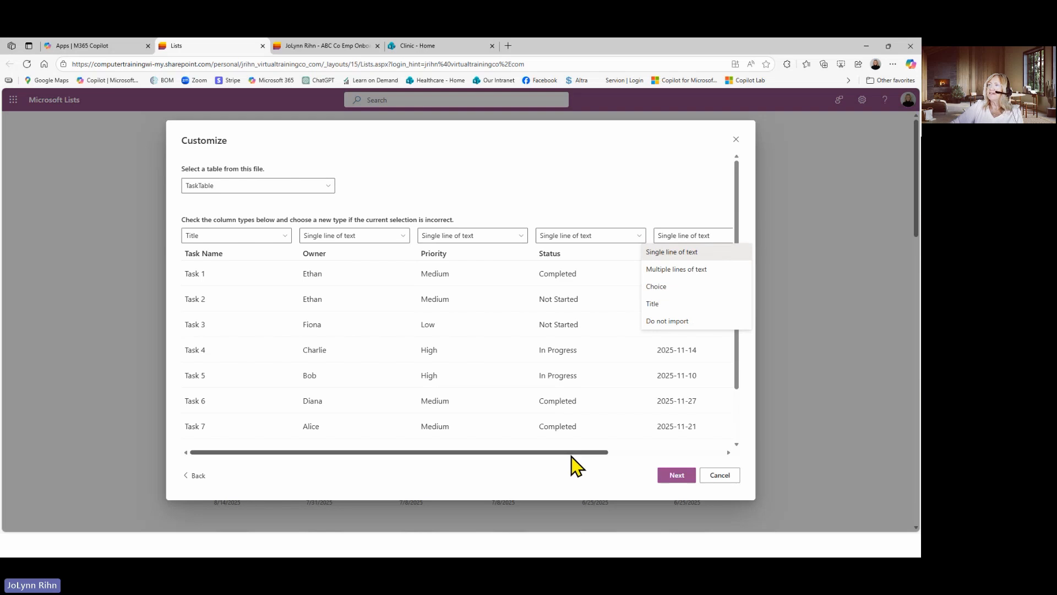
Recheck the Due Date column's type options and set the Comments column to Multiple lines of text
left_click_drag(573, 452, 692, 465)
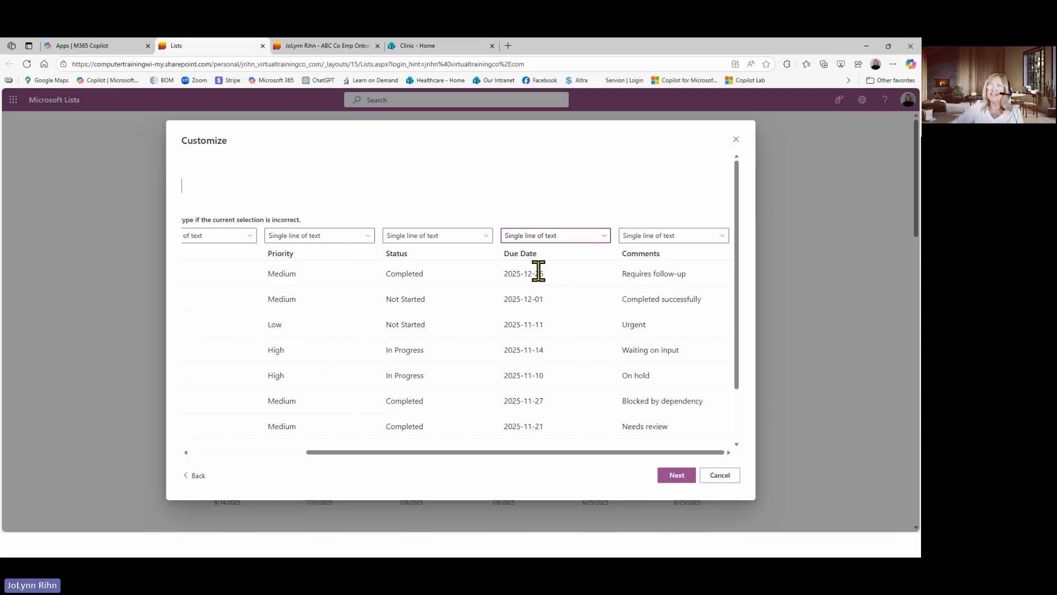
left_click(556, 243)
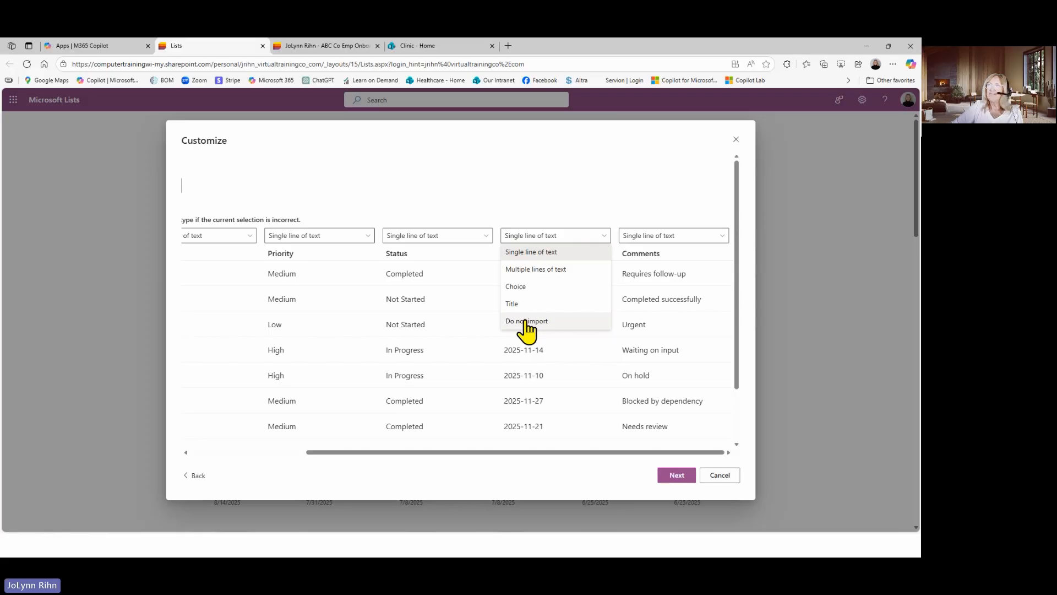
left_click(666, 237)
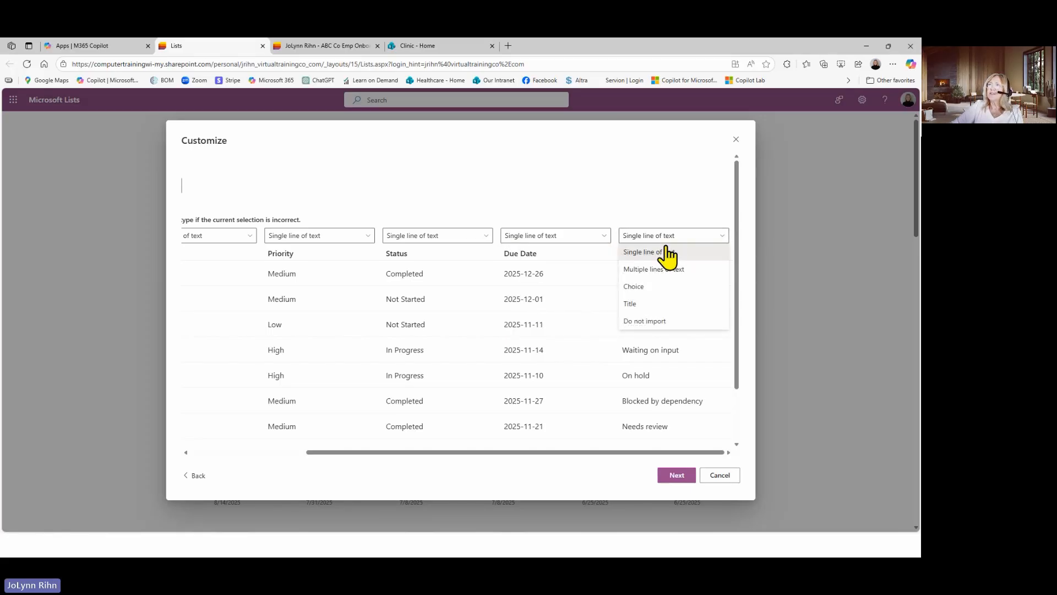
left_click(658, 270)
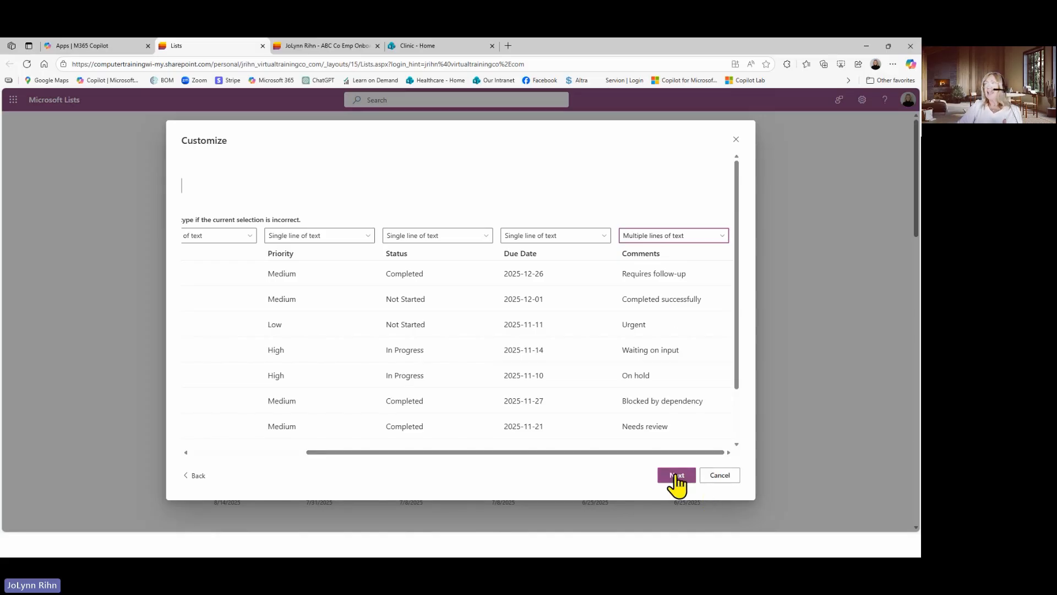
Accept the column types, name the list "Msft List" and create it in My lists
left_click(677, 482)
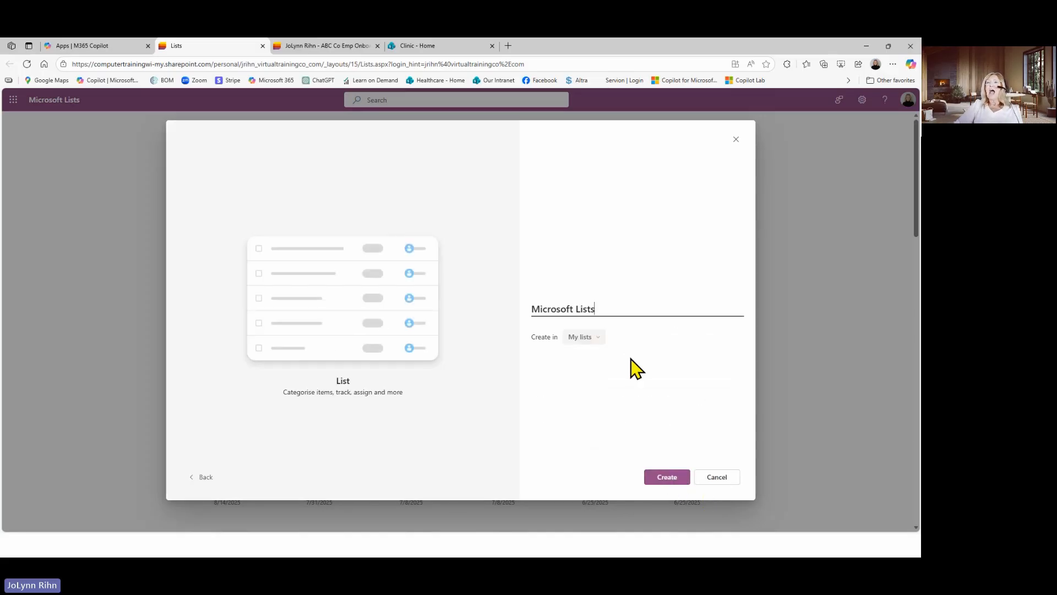
left_click_drag(608, 309, 513, 317)
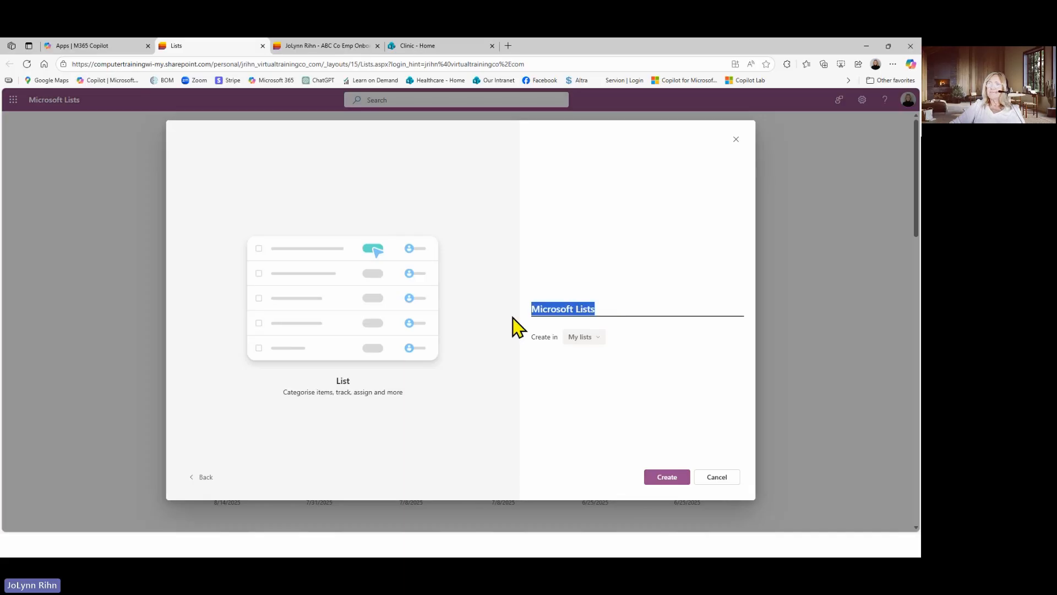
type("M")
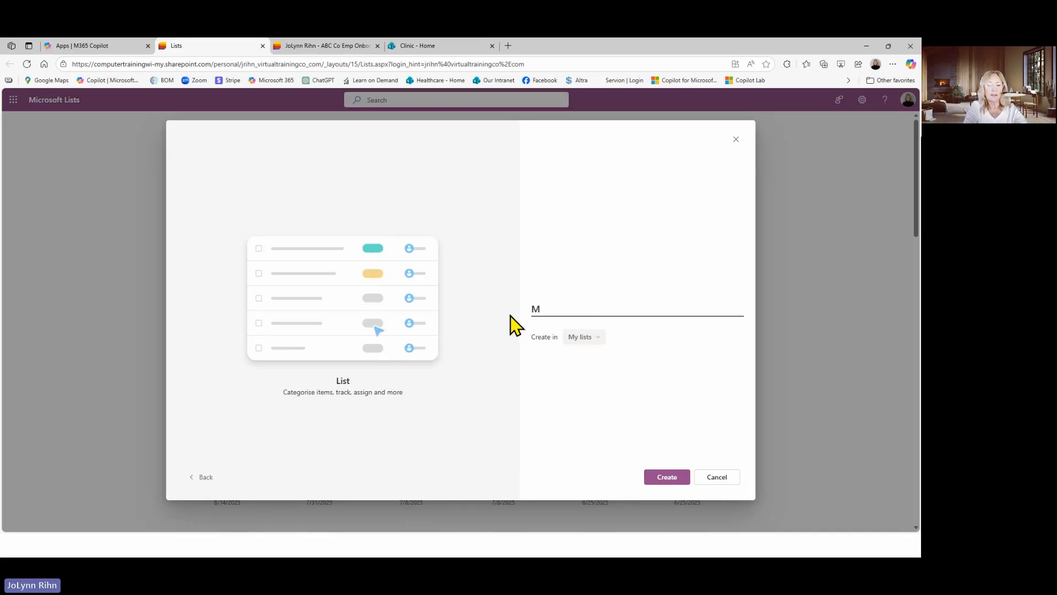
type("sft")
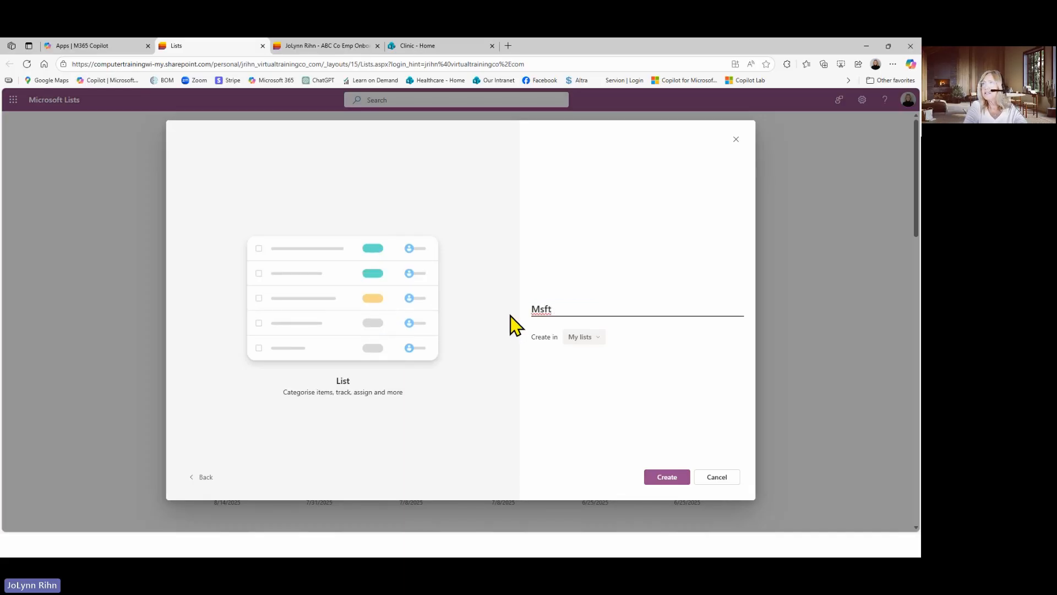
type(" List")
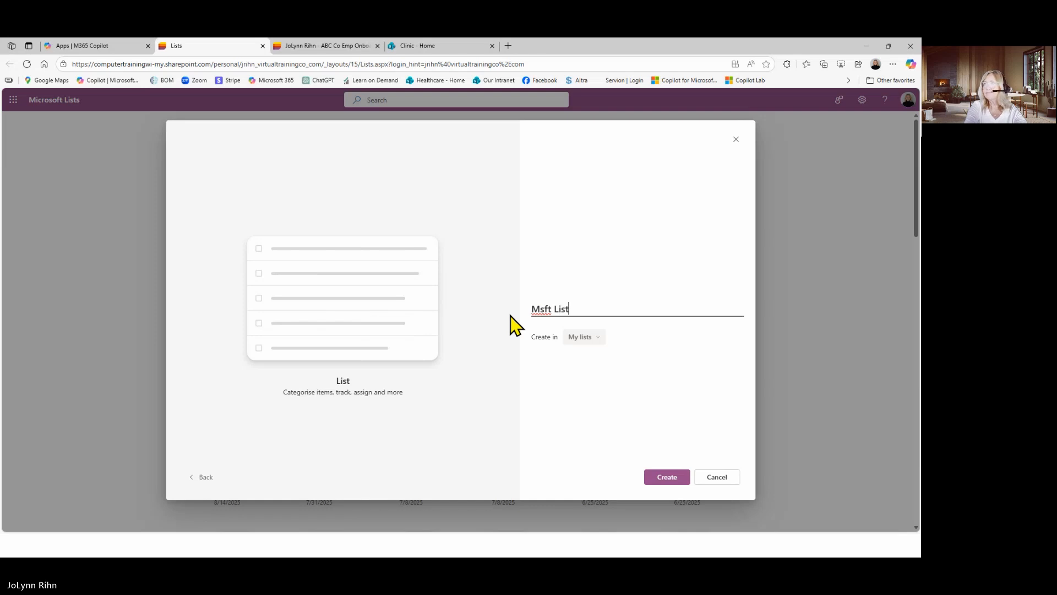
left_click(667, 478)
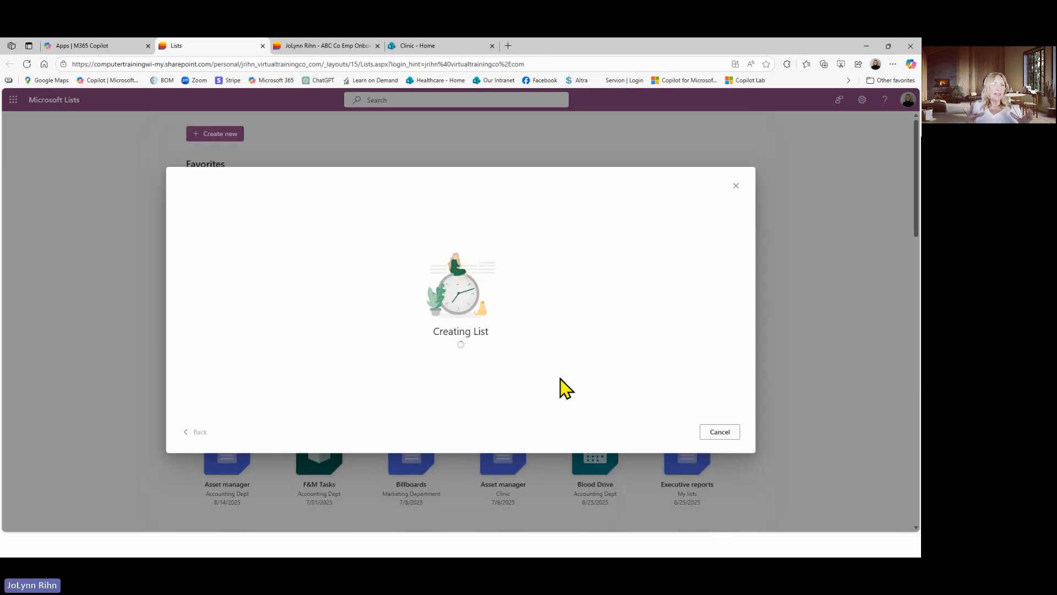
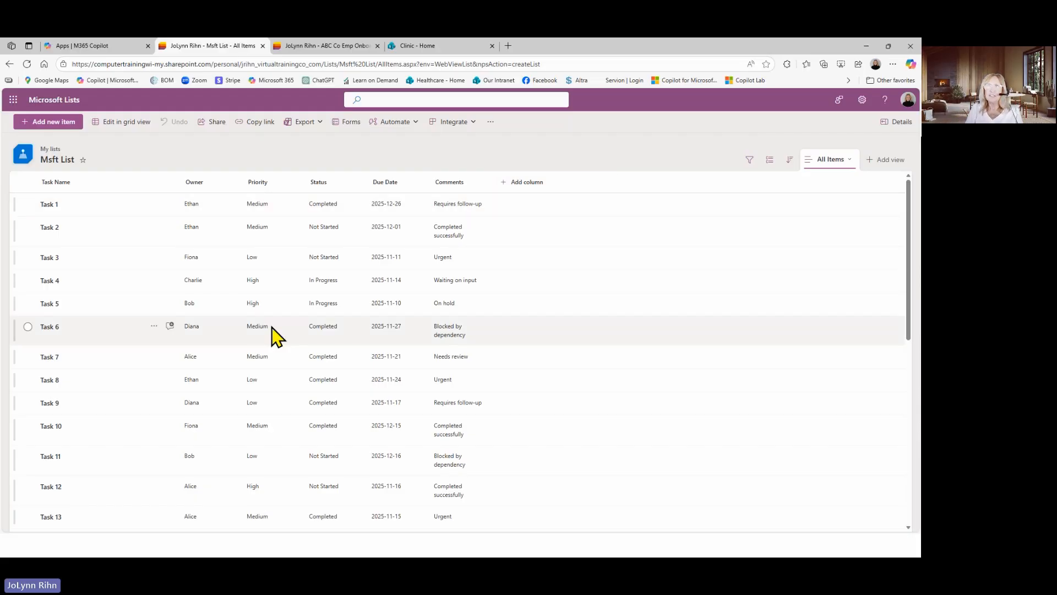
Change the Due Date column's type to Date and time and save the change despite possible data loss
left_click(386, 183)
mouse_move(410, 273)
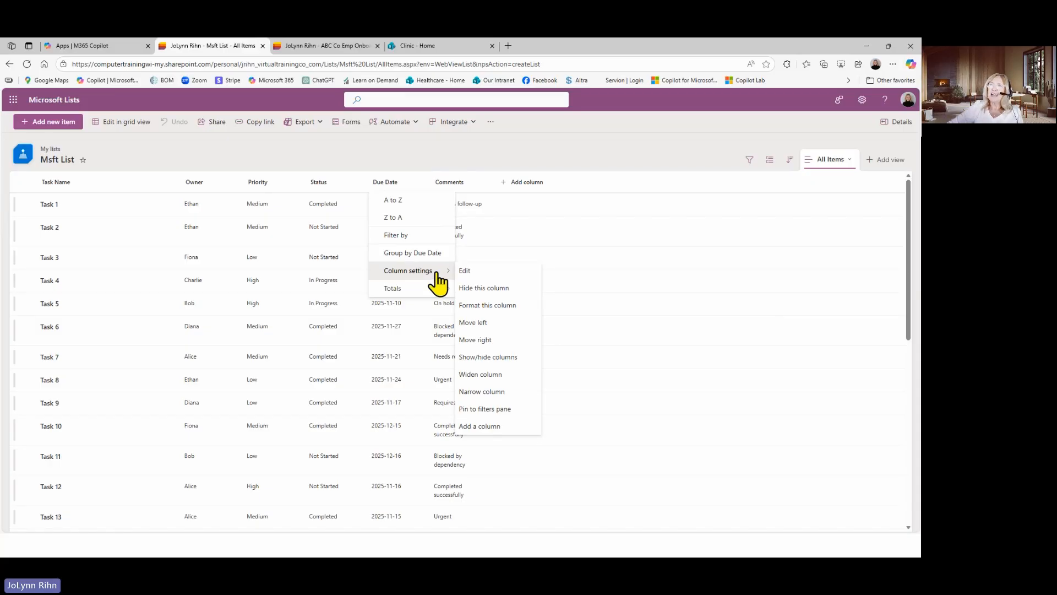
left_click(465, 271)
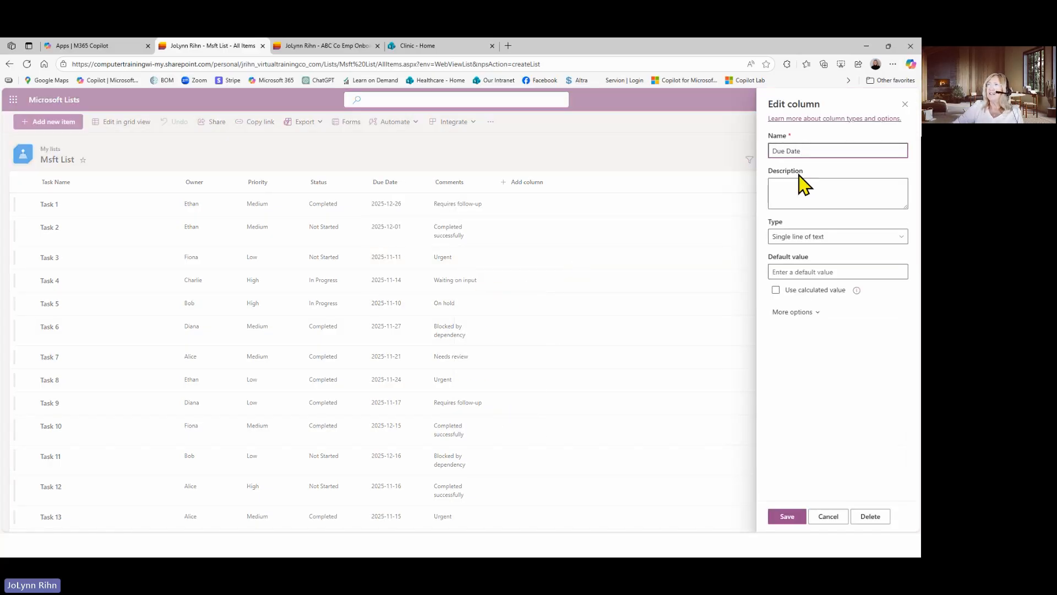
left_click(802, 237)
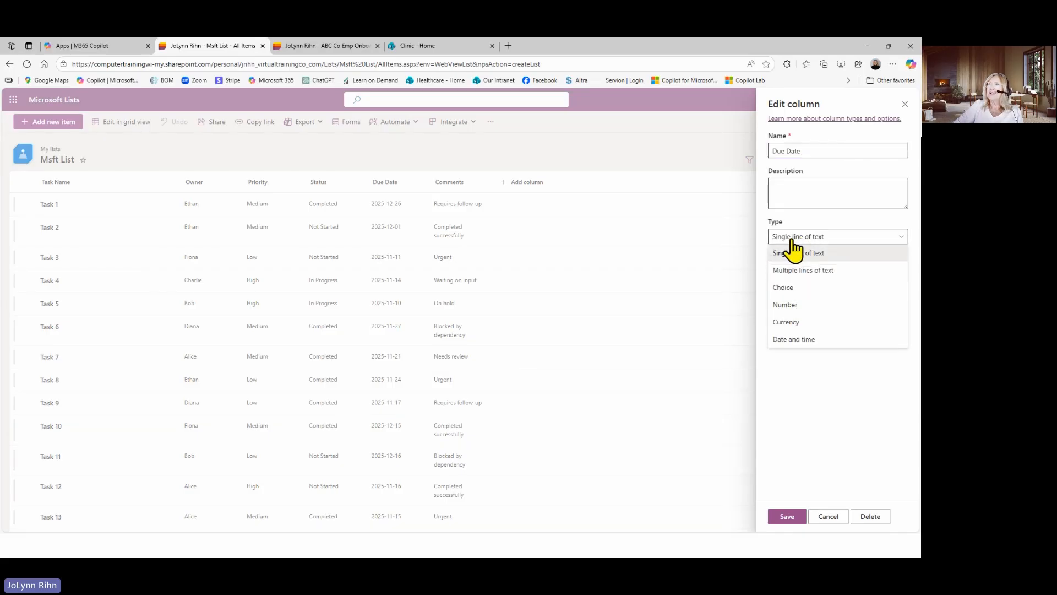
left_click(812, 340)
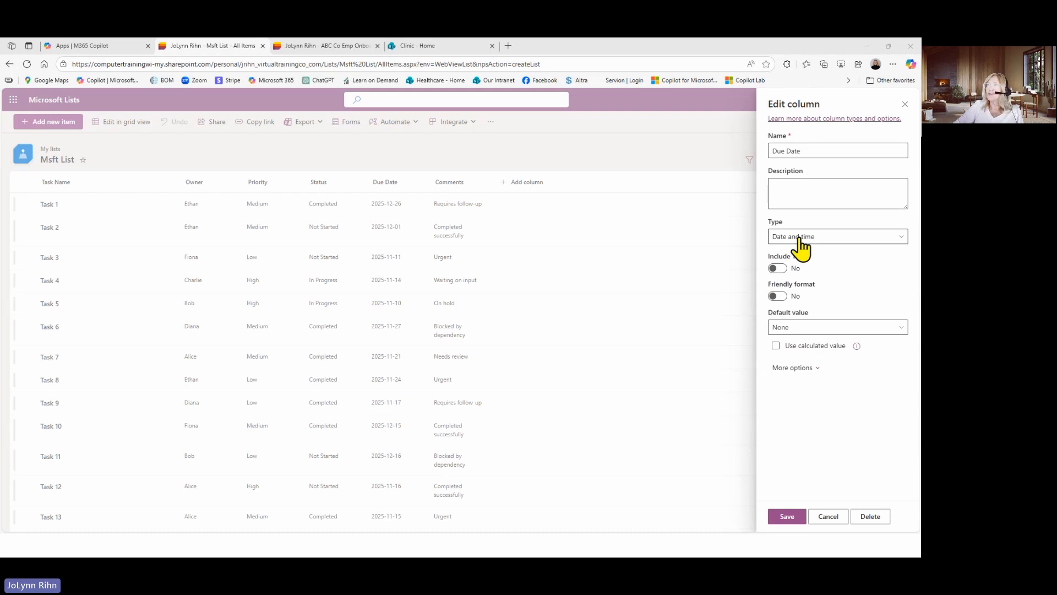
left_click(787, 516)
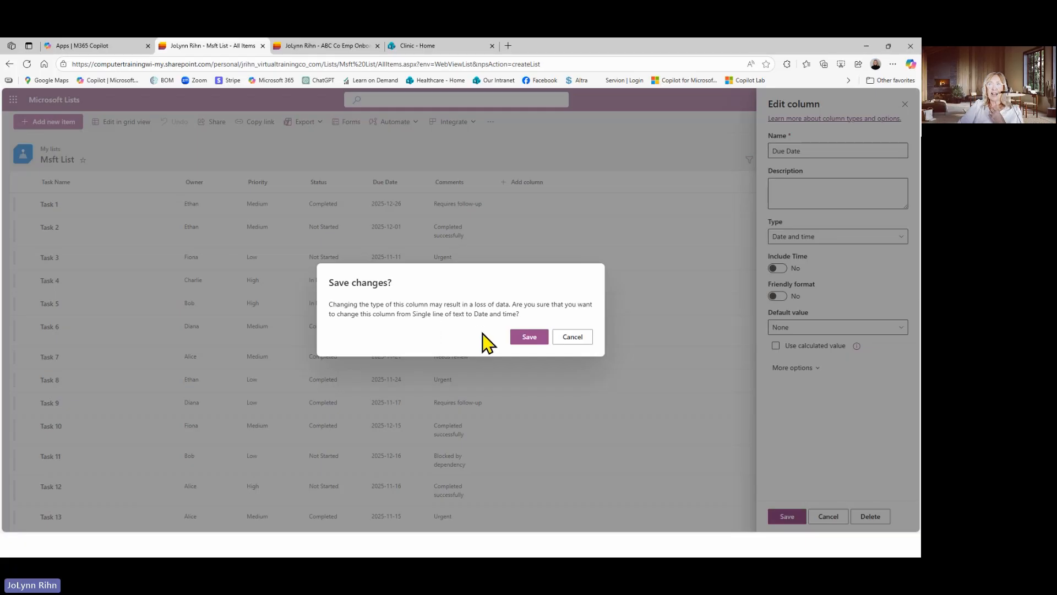
left_click(526, 337)
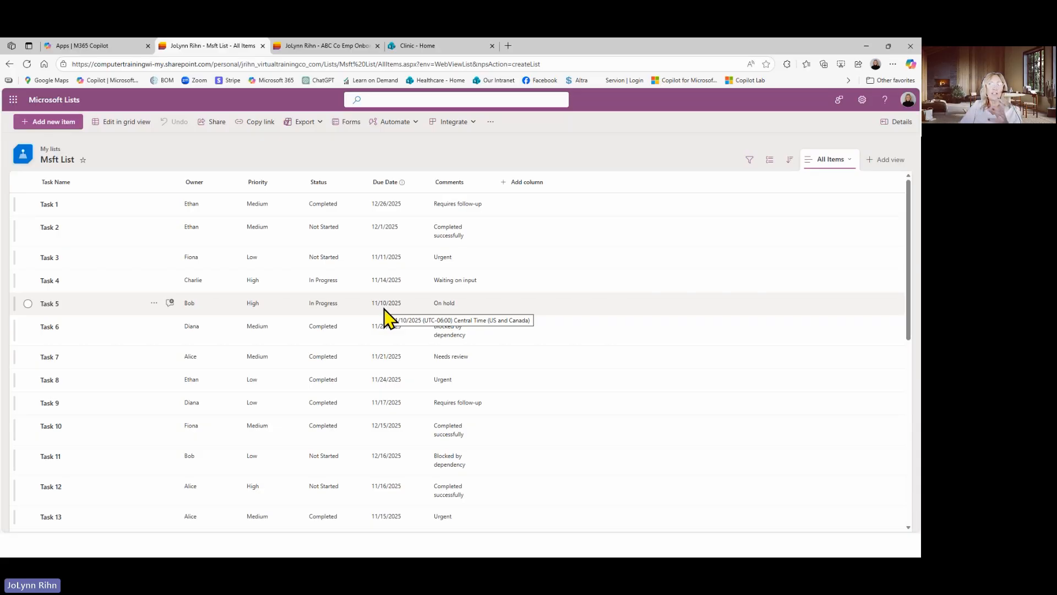
left_click(263, 186)
mouse_move(278, 273)
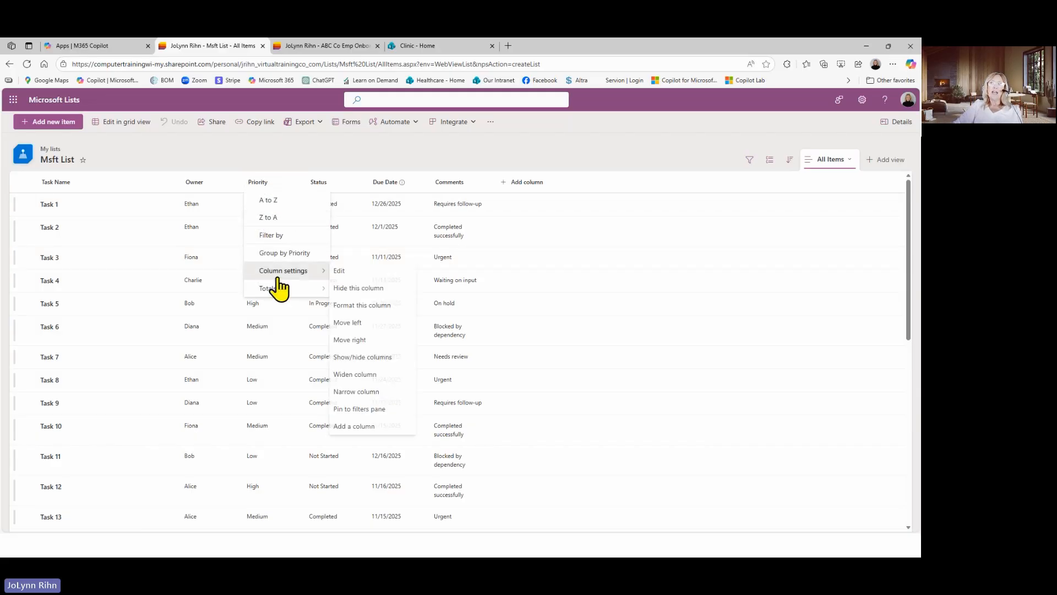
left_click(340, 271)
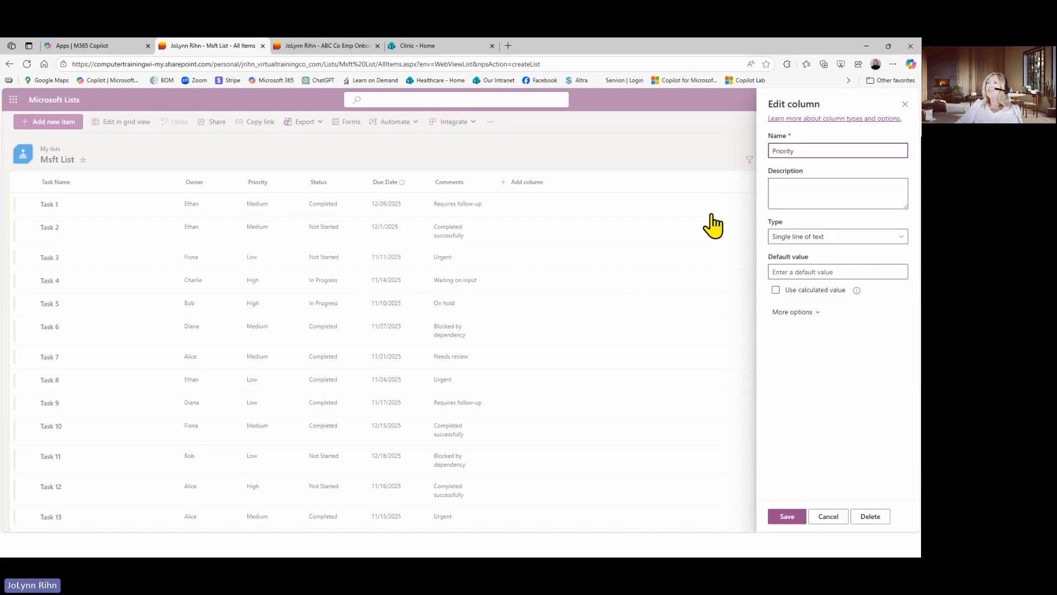
left_click(806, 237)
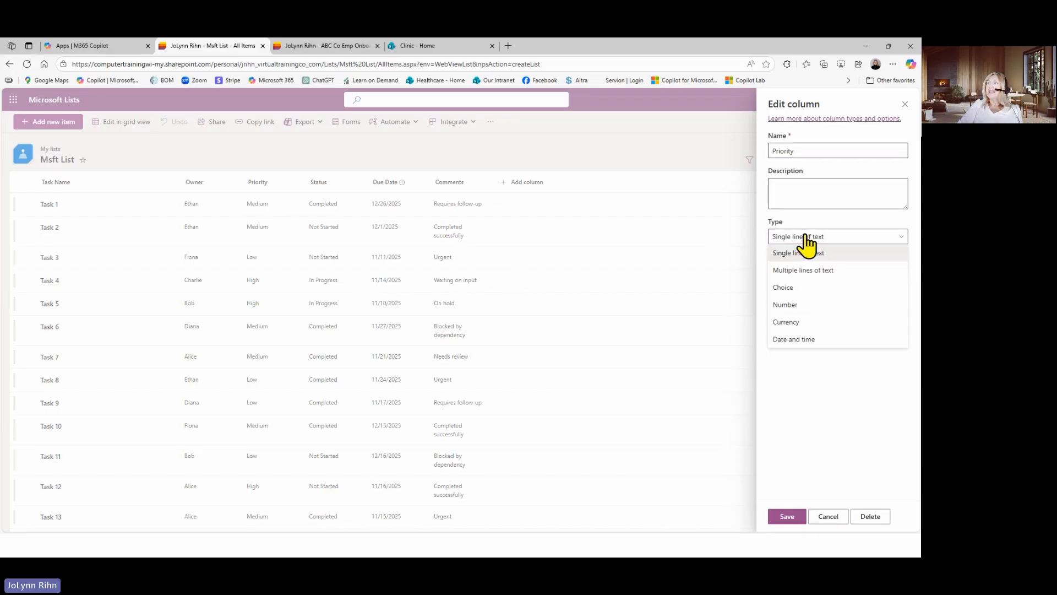
left_click(782, 288)
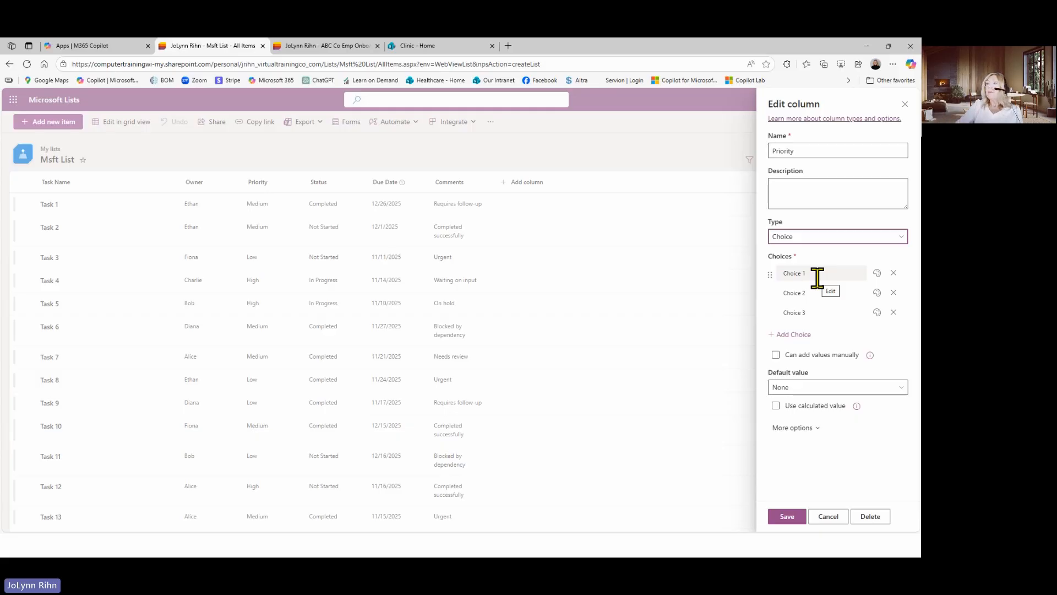
left_click(831, 519)
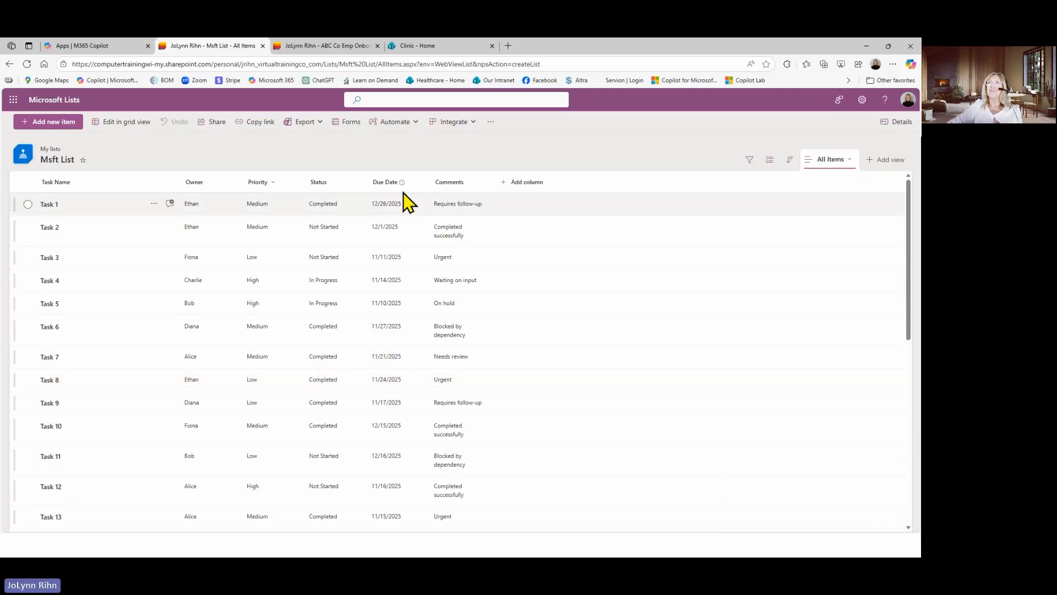
Switch to Teams, look through the Accounting Dept team's AR and Business Expenses channels, and collapse that team
left_click(332, 47)
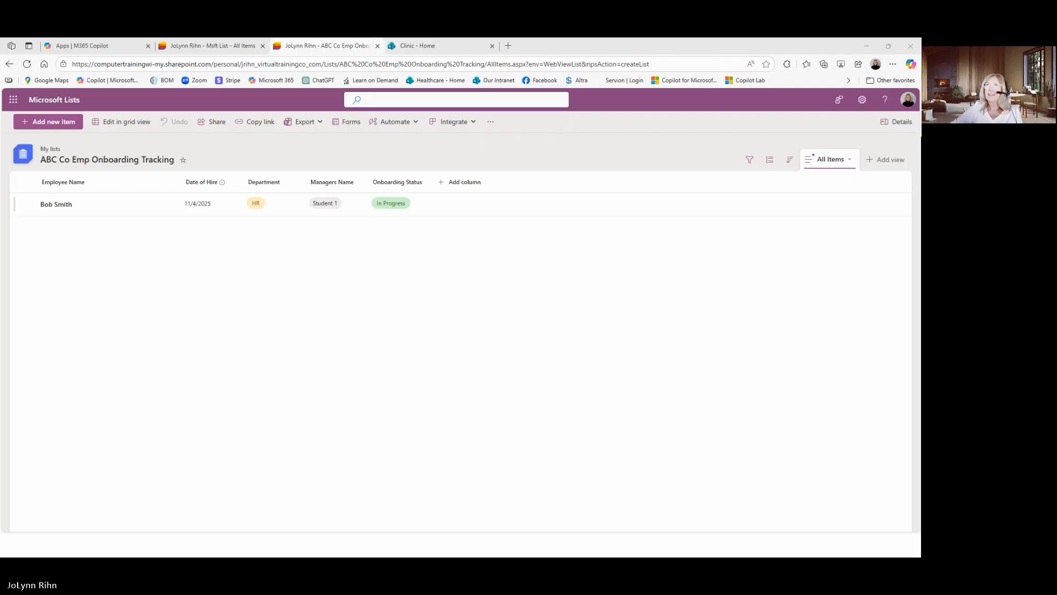
left_click(68, 545)
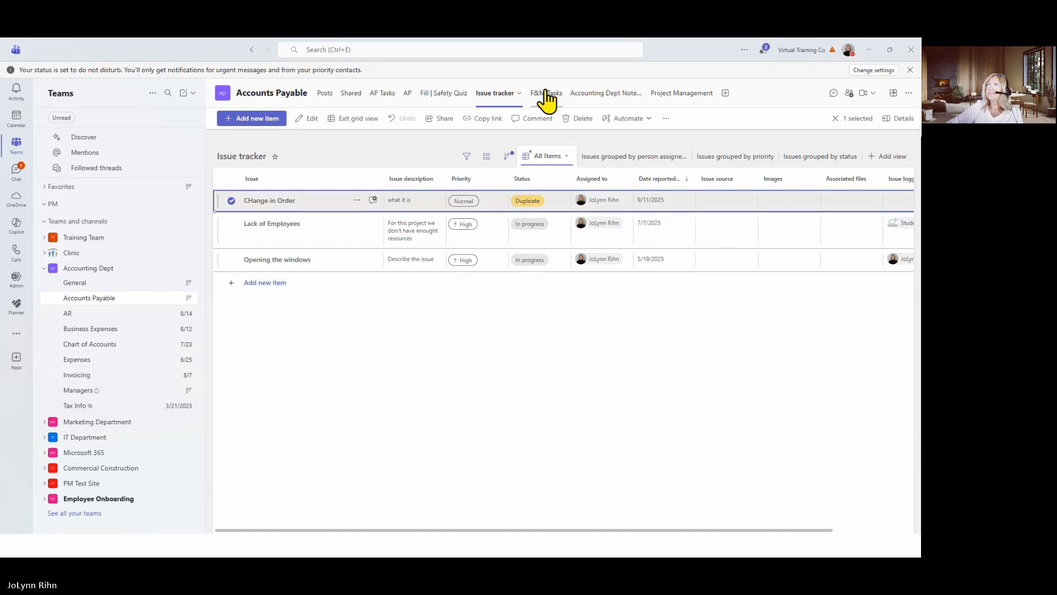
left_click(487, 102)
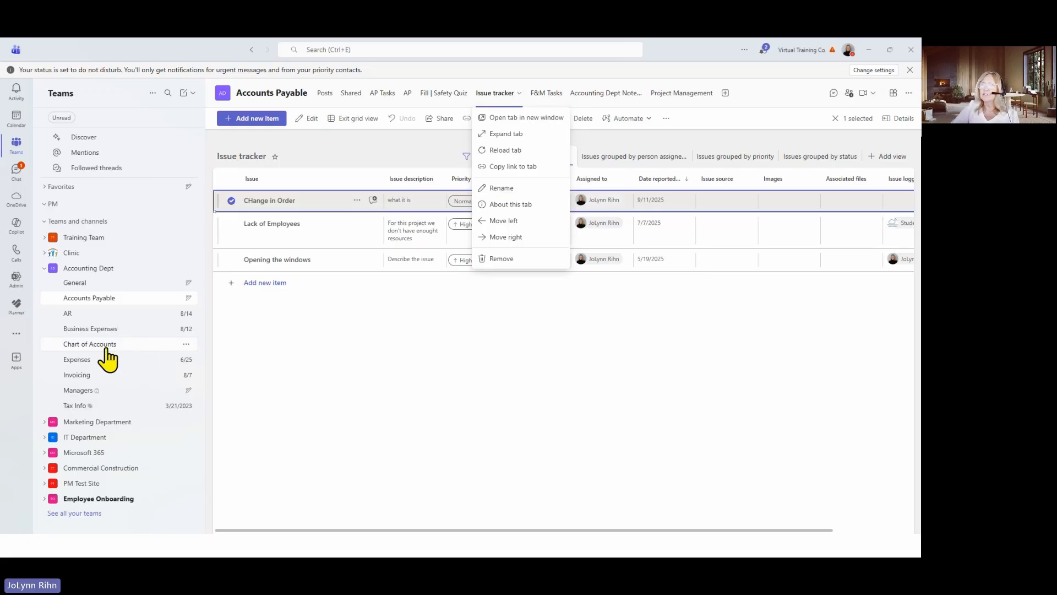
left_click(102, 314)
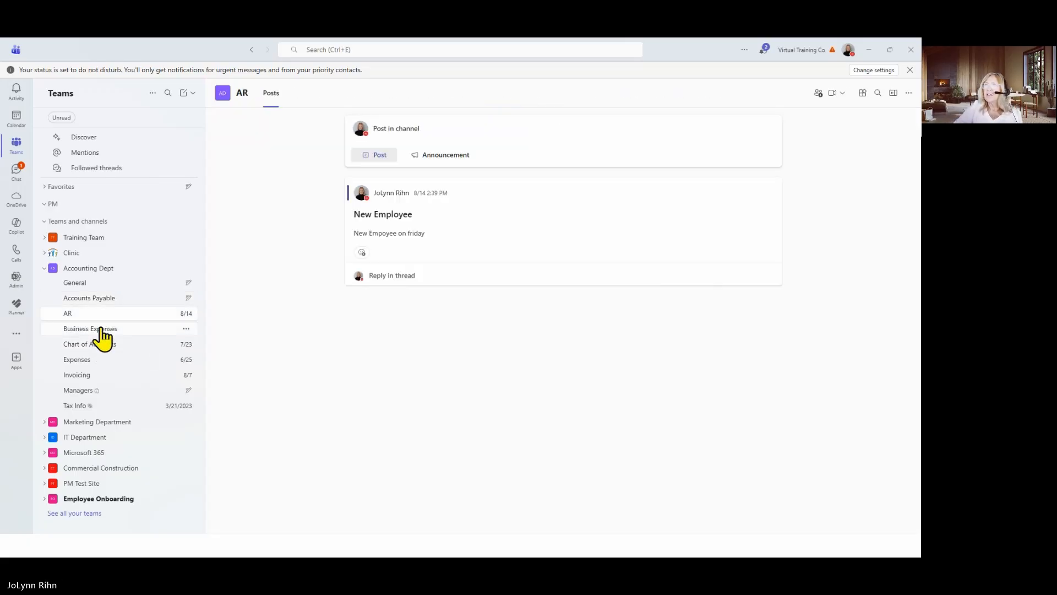
left_click(102, 329)
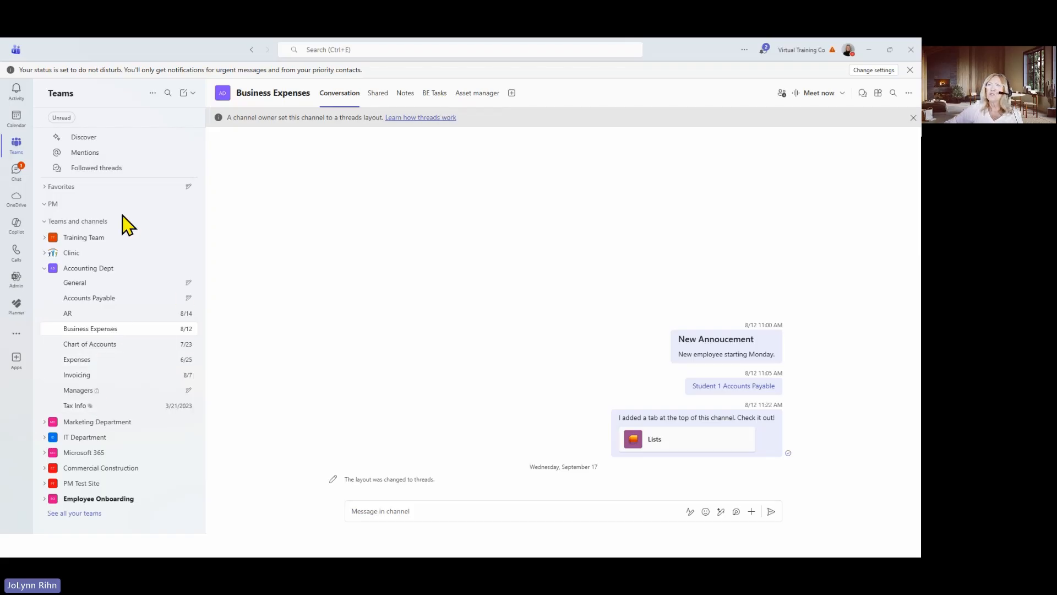
left_click(44, 269)
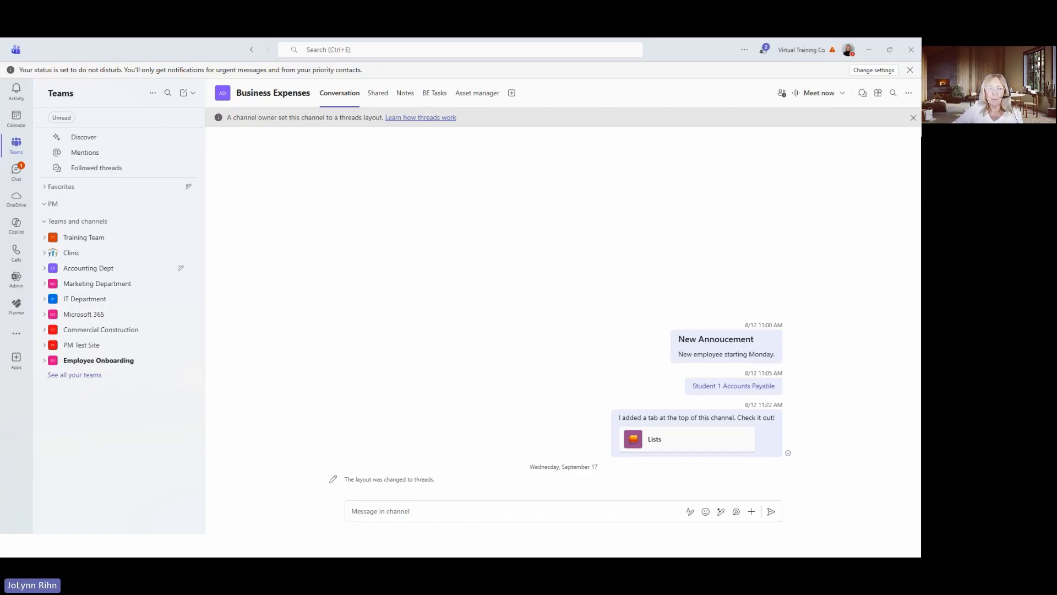
Switch back to the Msft List in the browser and add a Person column named "Assigned To"
left_click(299, 545)
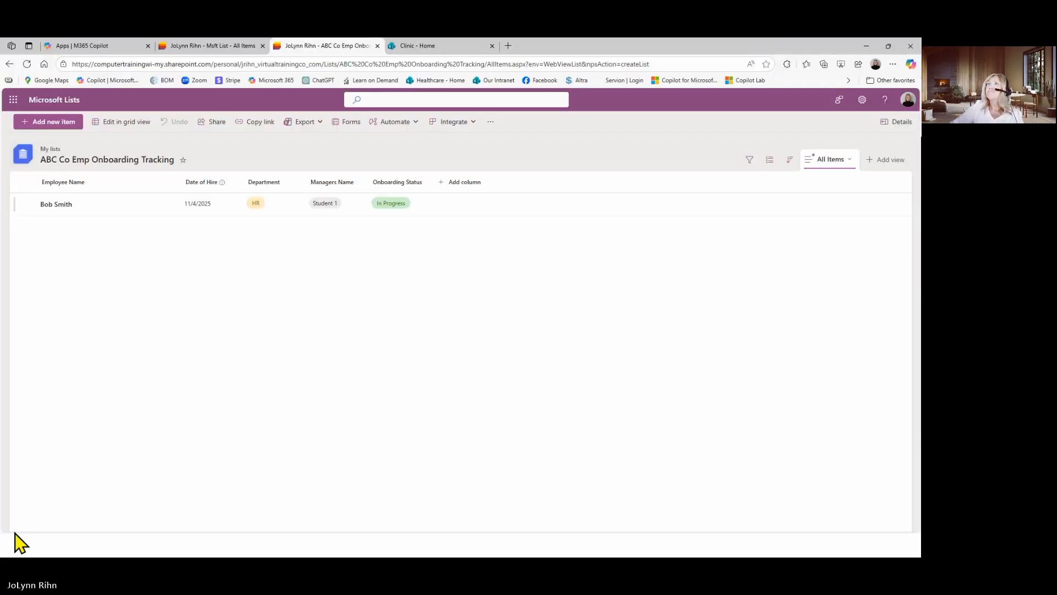
left_click(227, 44)
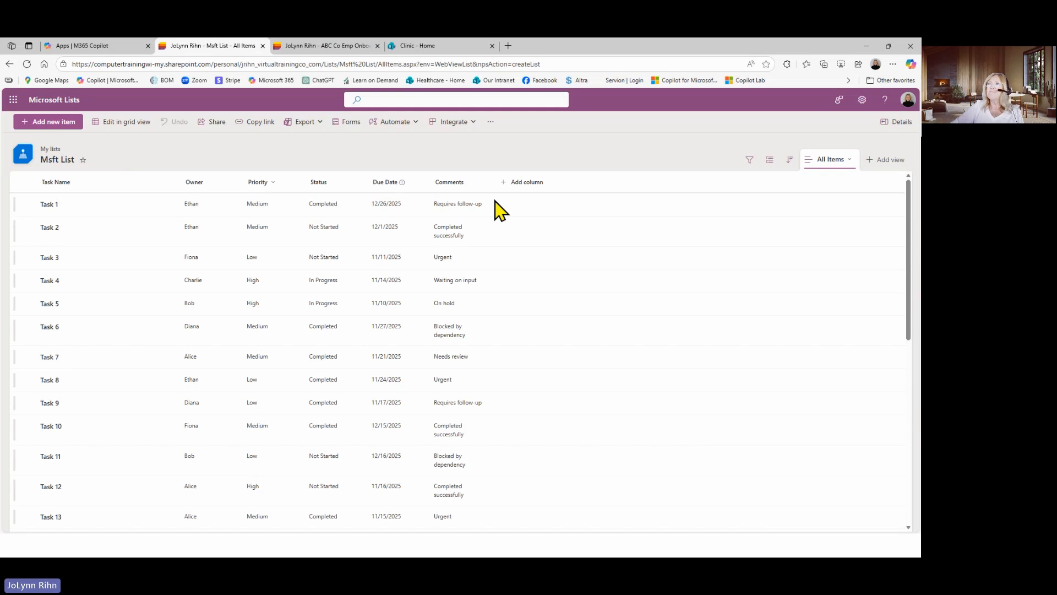
left_click(528, 183)
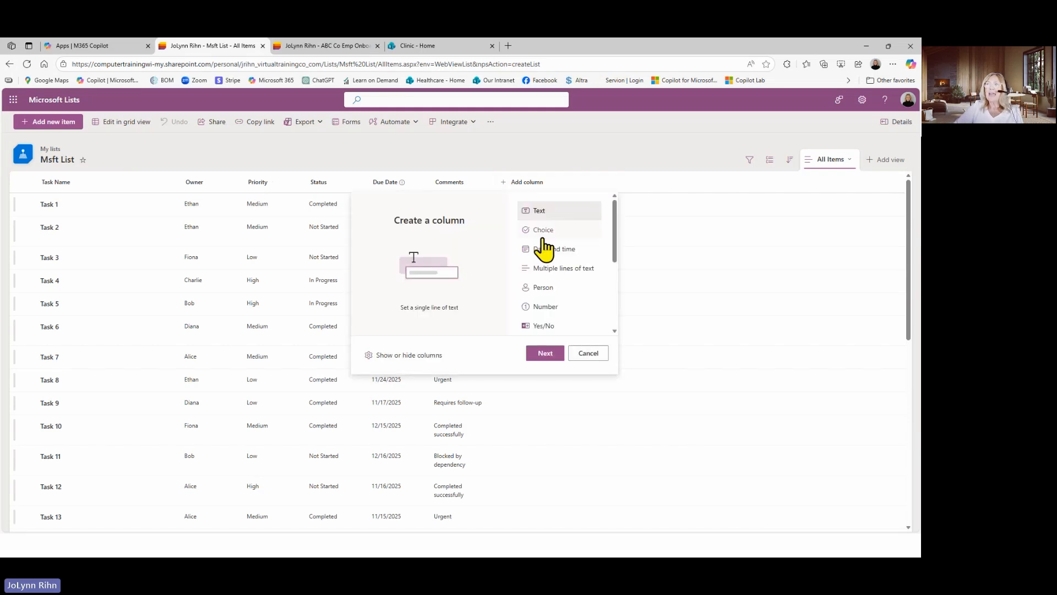
left_click(544, 289)
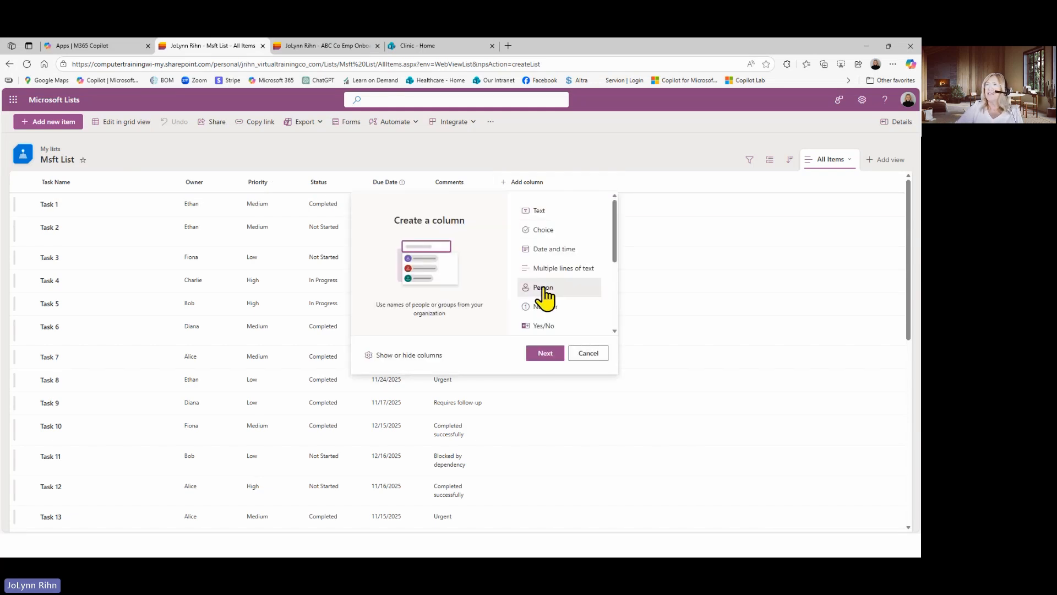
left_click(545, 353)
left_click(843, 151)
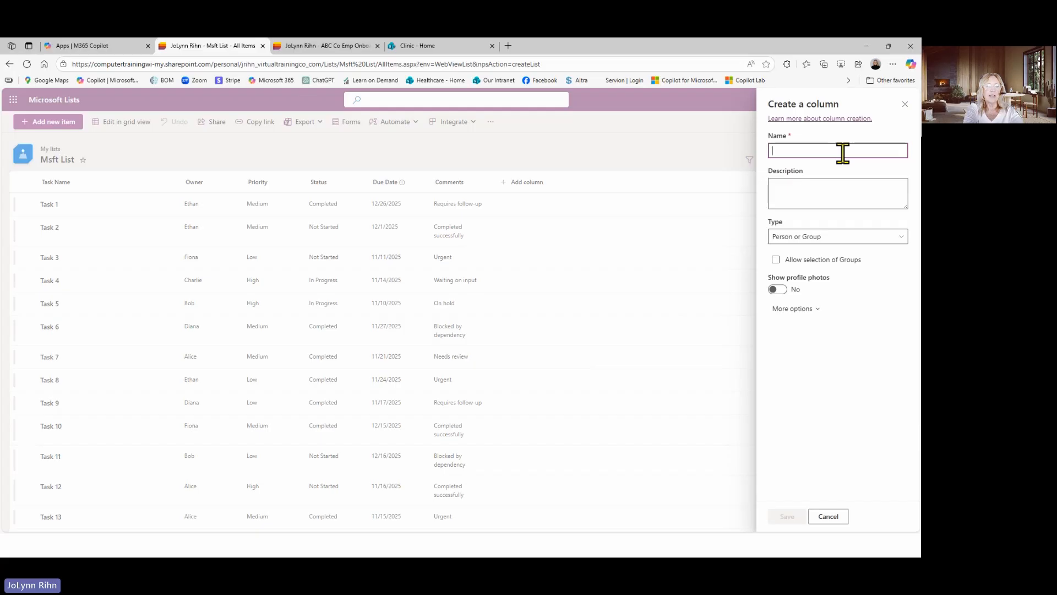
type("A")
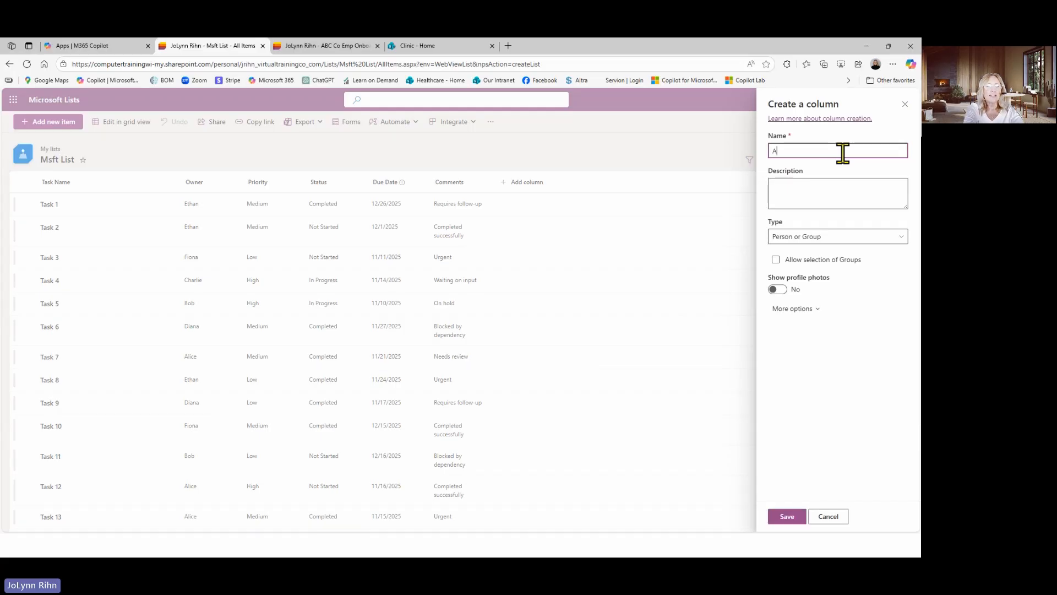
type("ssigned To")
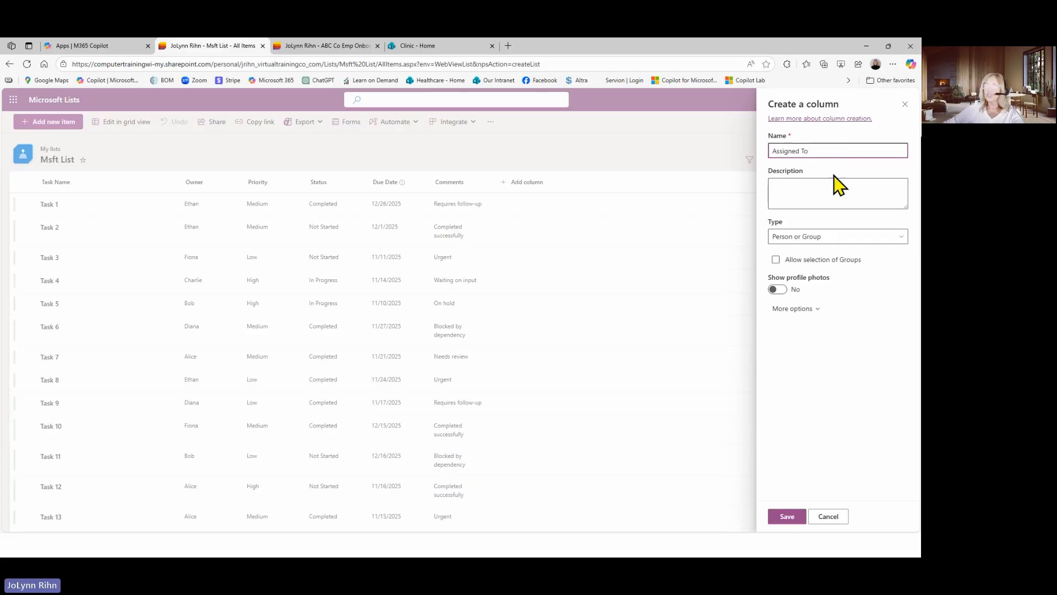
left_click(788, 516)
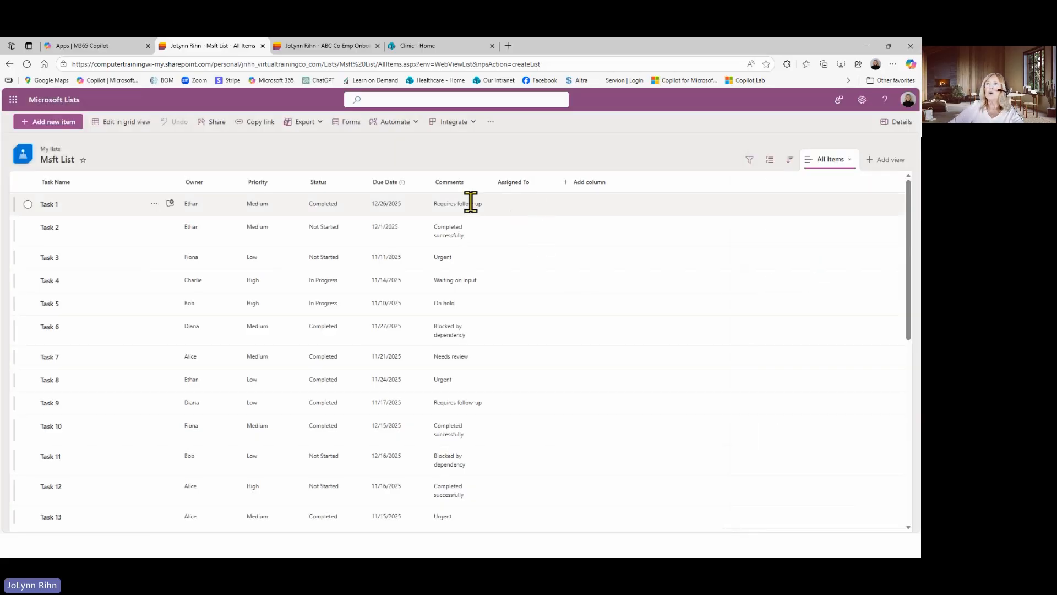
Select Task 1 and Task 2, open both for editing together, and set their Due Date to 11/7/2025
left_click(509, 203)
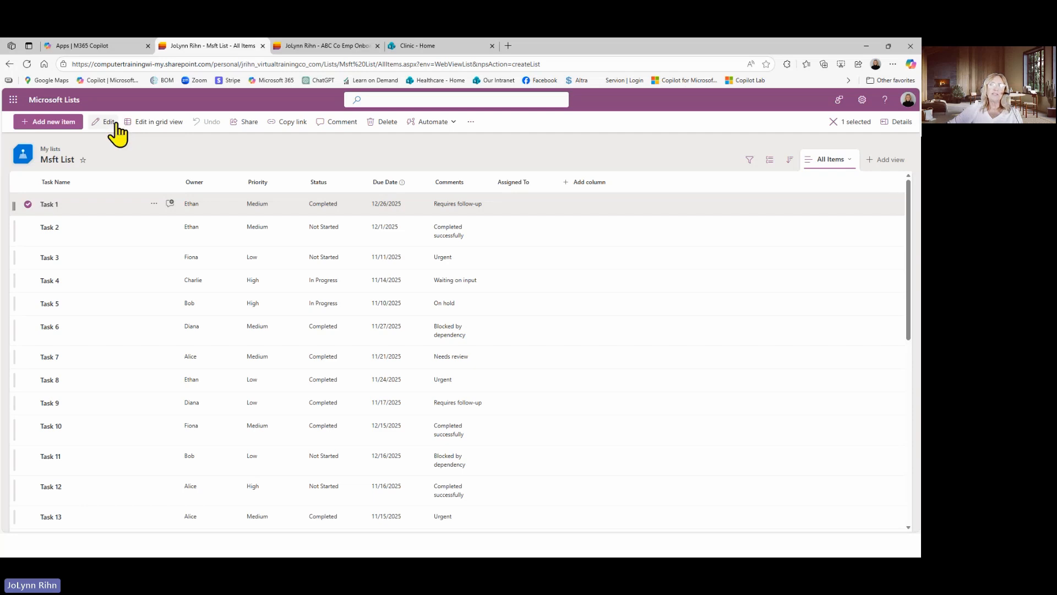
left_click(28, 227)
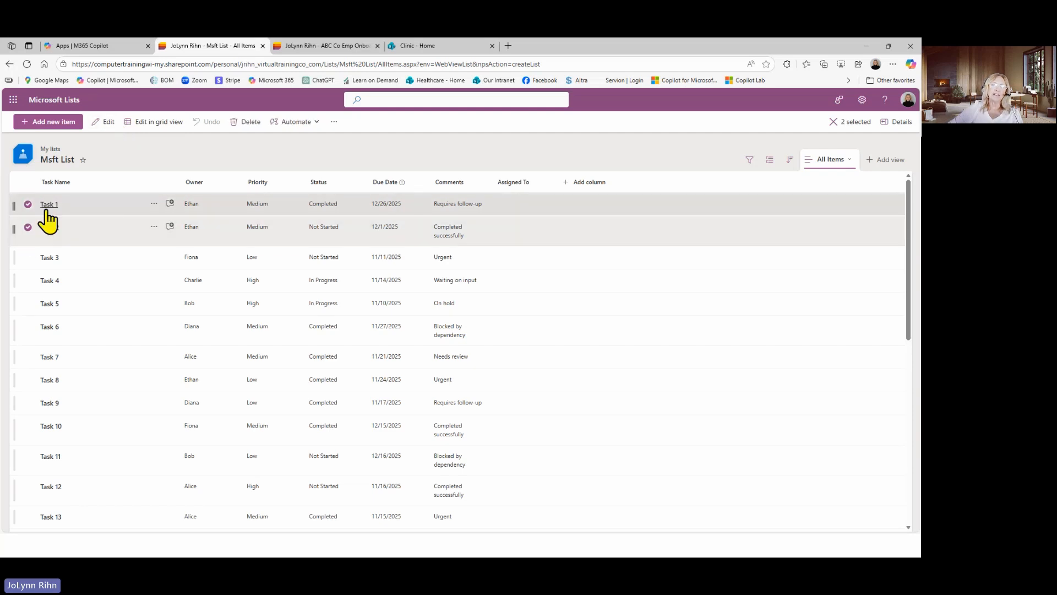
left_click(107, 127)
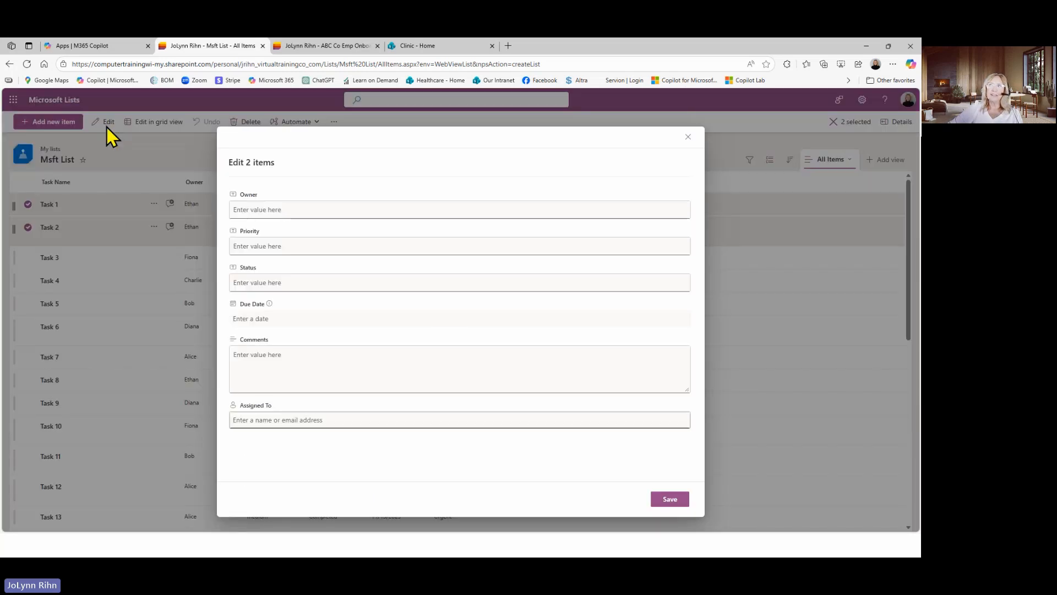
left_click(269, 209)
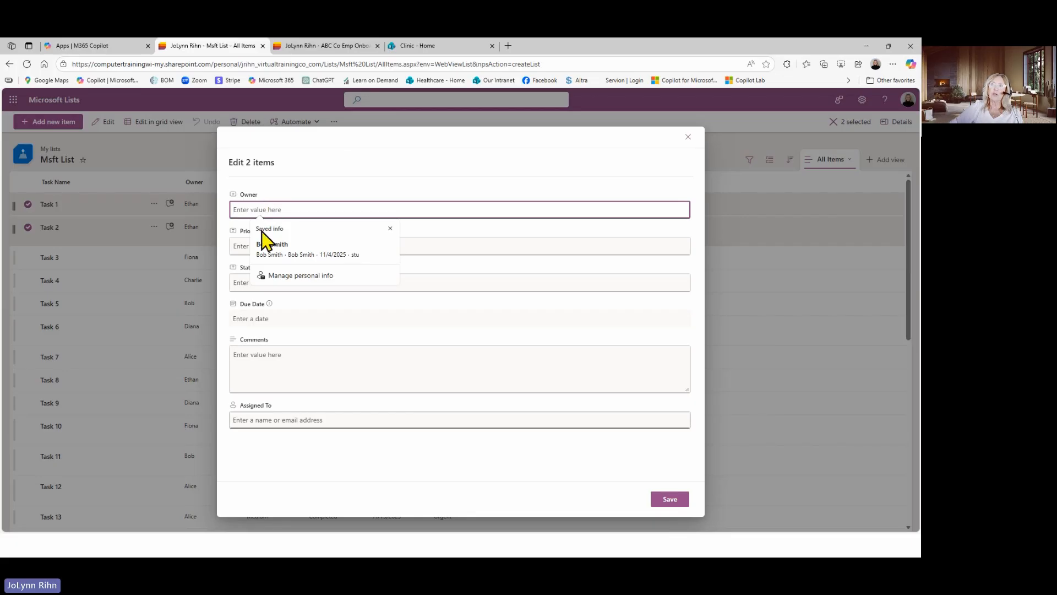
left_click(237, 246)
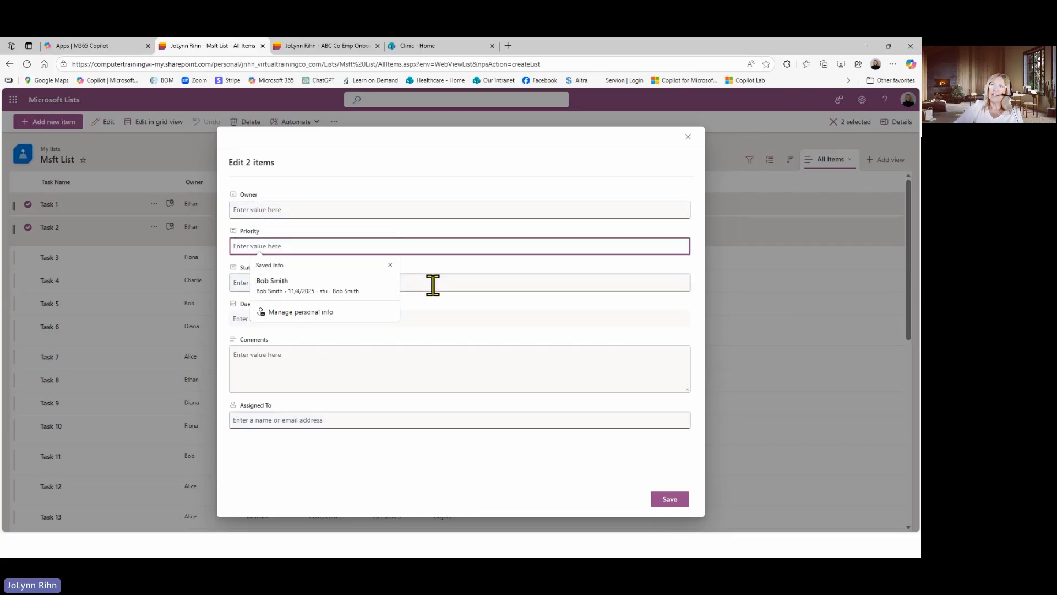
left_click(432, 284)
left_click(423, 322)
left_click(422, 323)
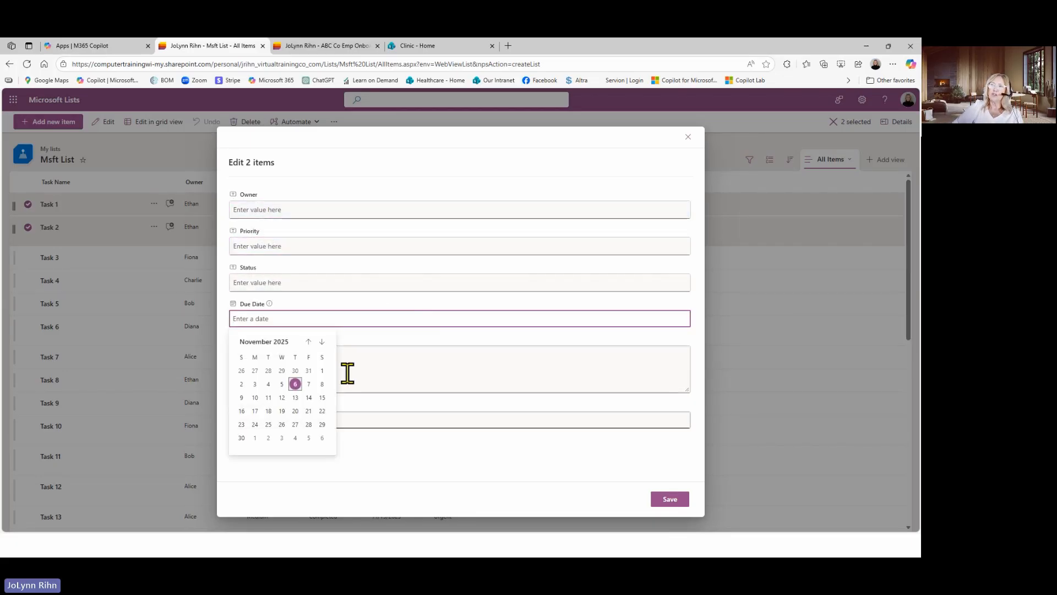
left_click(305, 388)
Set Assigned To to Student 1 for both selected tasks and save the bulk edit
left_click(338, 419)
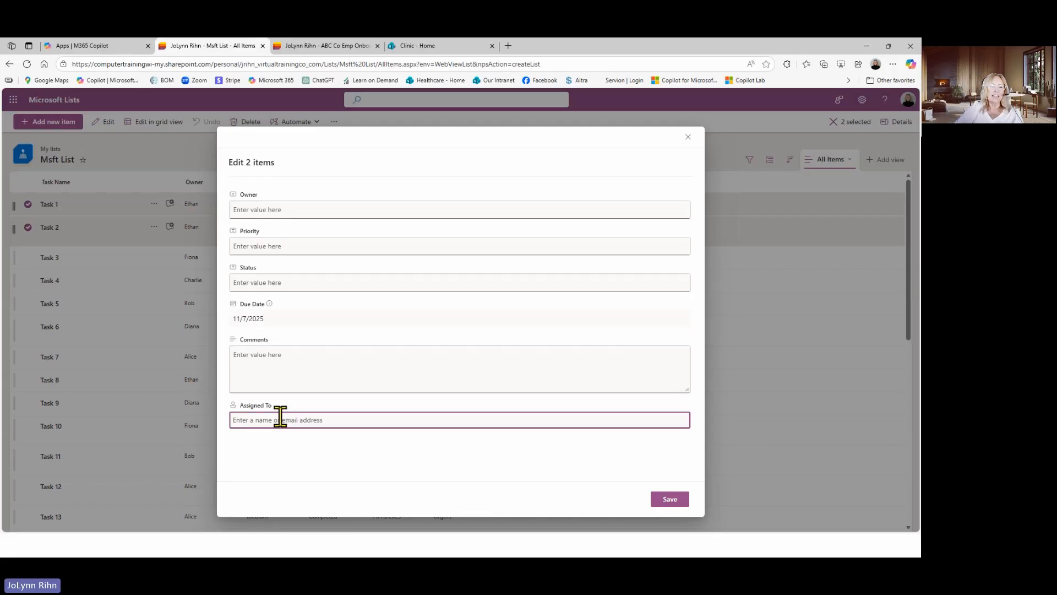
type("stude")
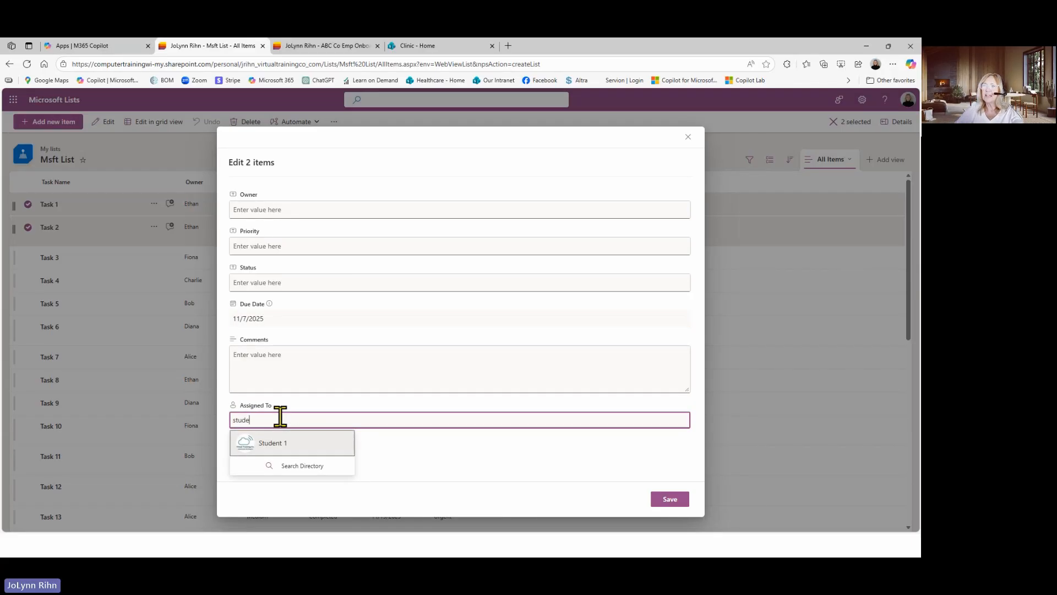
key("Return")
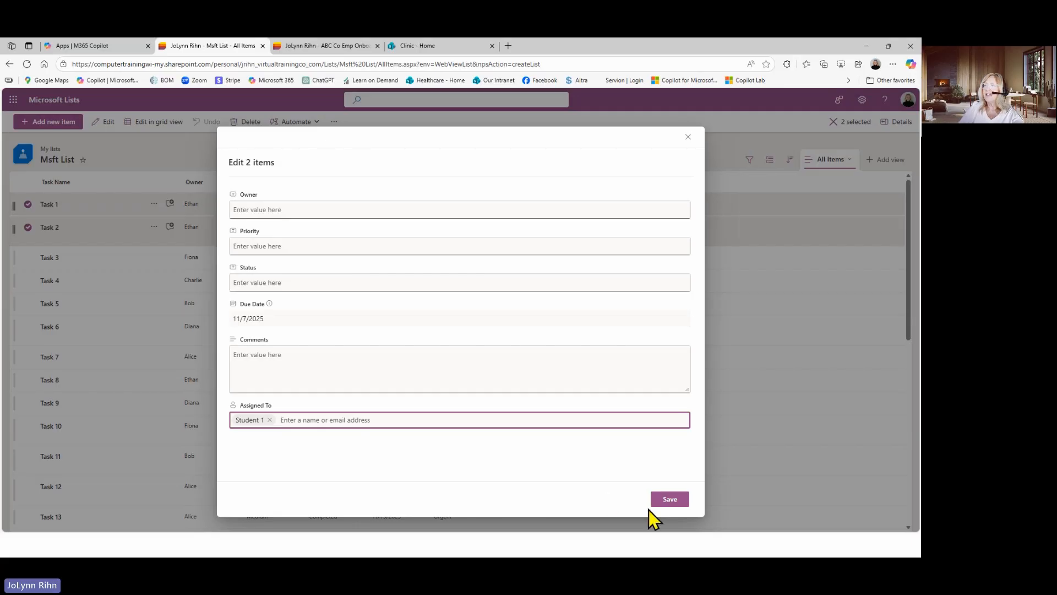
left_click(671, 500)
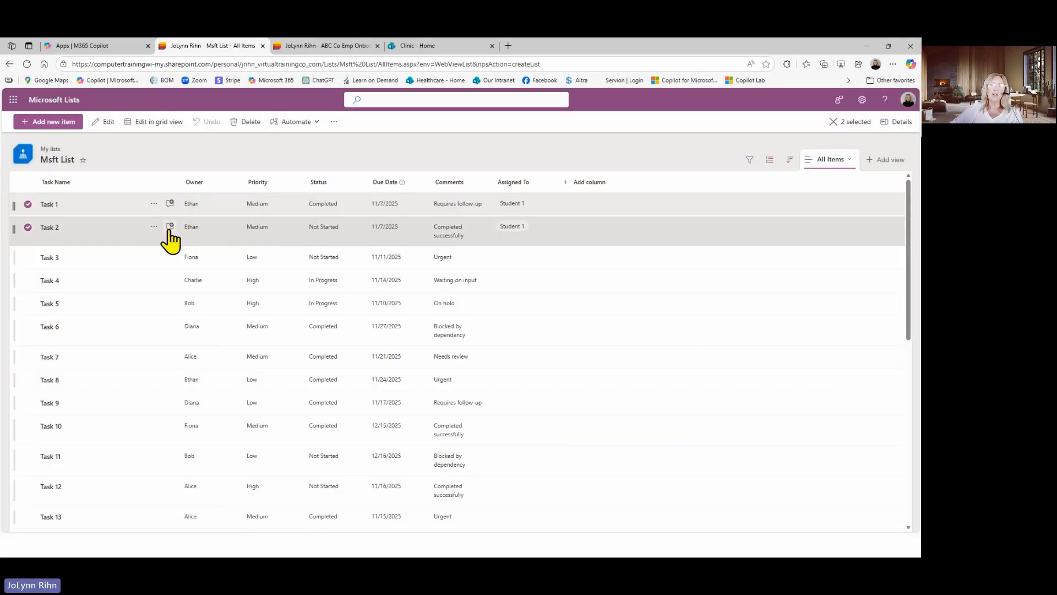
Clear the selection of Task 1 and Task 2, select Task 5, Task 7 and Task 10, and open these three for editing together
left_click(28, 205)
left_click(25, 228)
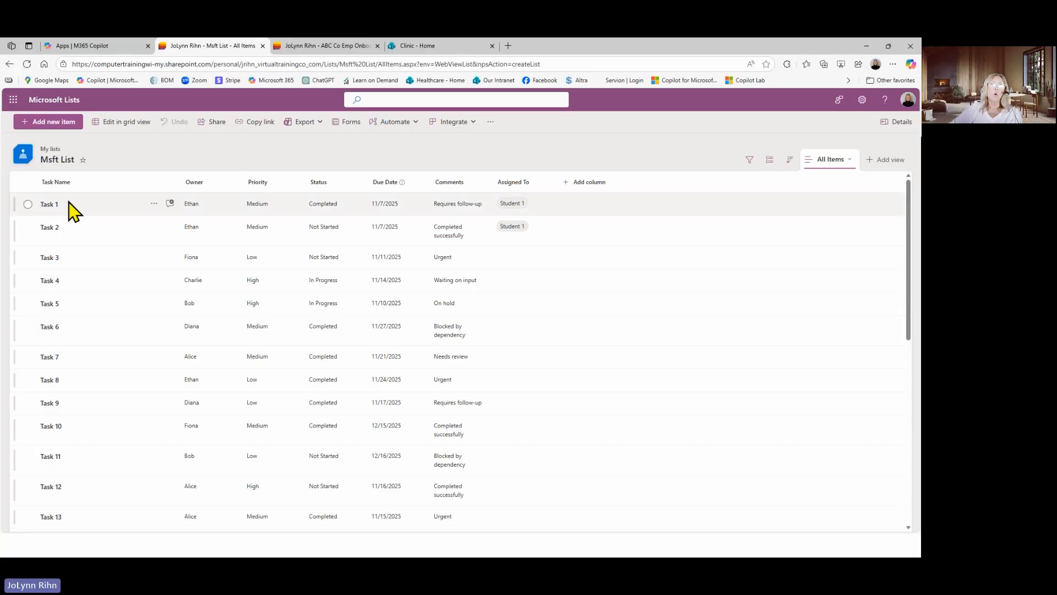
left_click(26, 304)
left_click(27, 357)
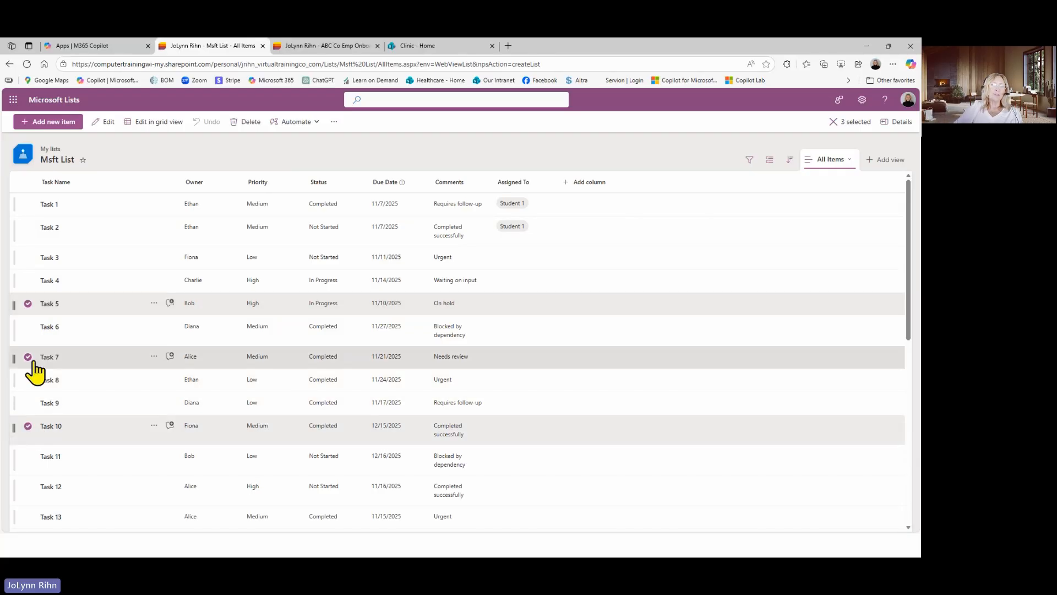
left_click(28, 427)
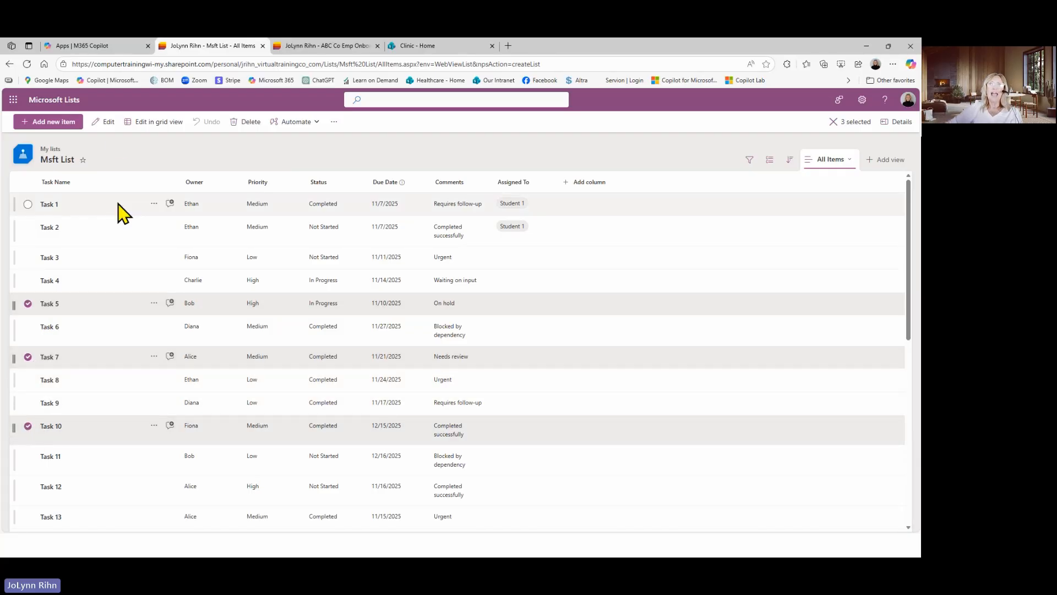
left_click(105, 123)
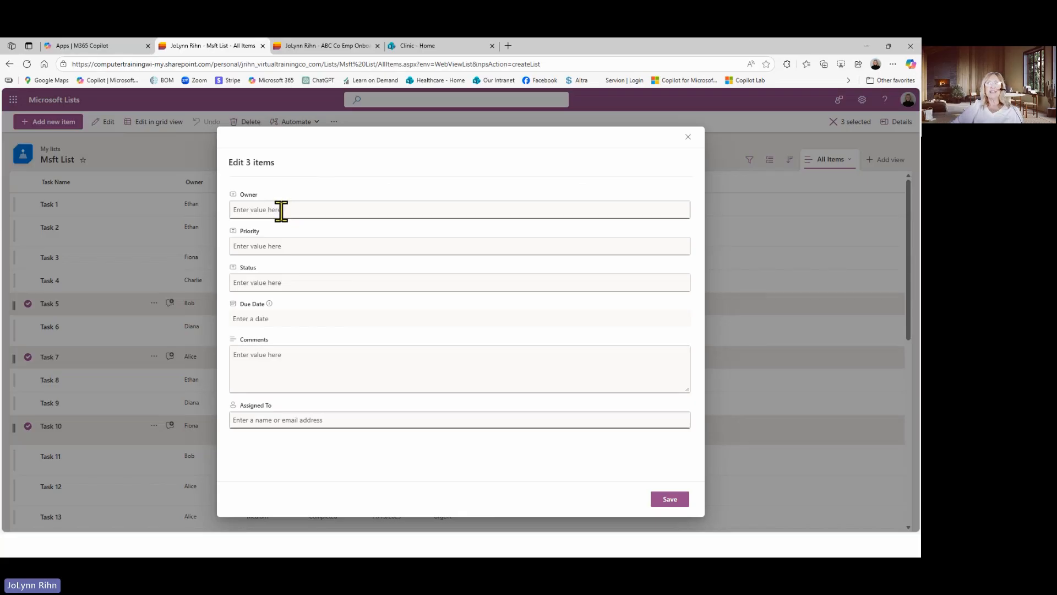
Set Assigned To to Student 1 for the three selected tasks, save the bulk edit and clear the selection
left_click(277, 246)
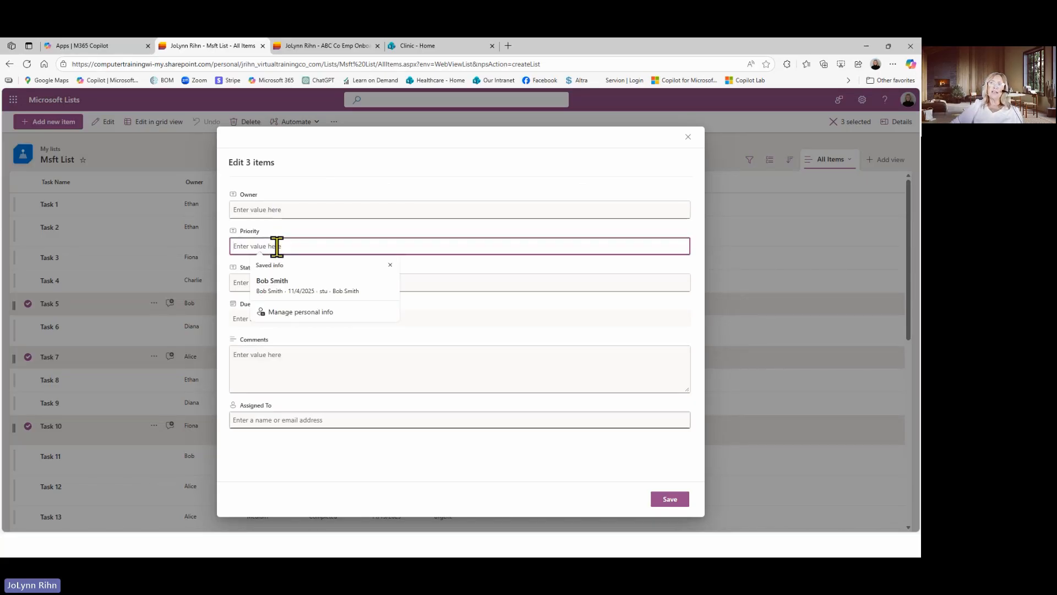
left_click(425, 283)
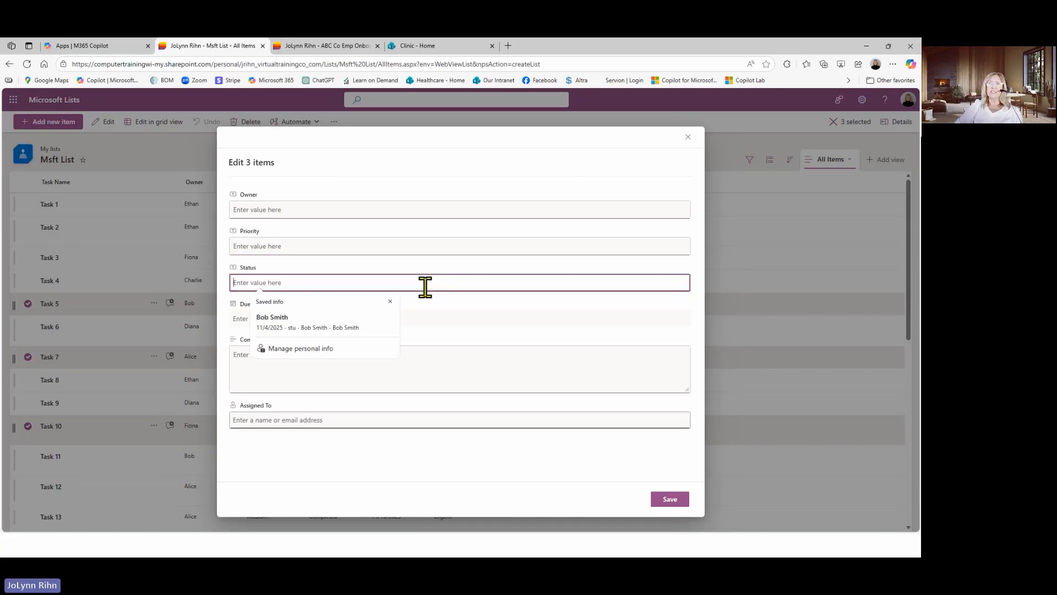
left_click(425, 380)
left_click(297, 419)
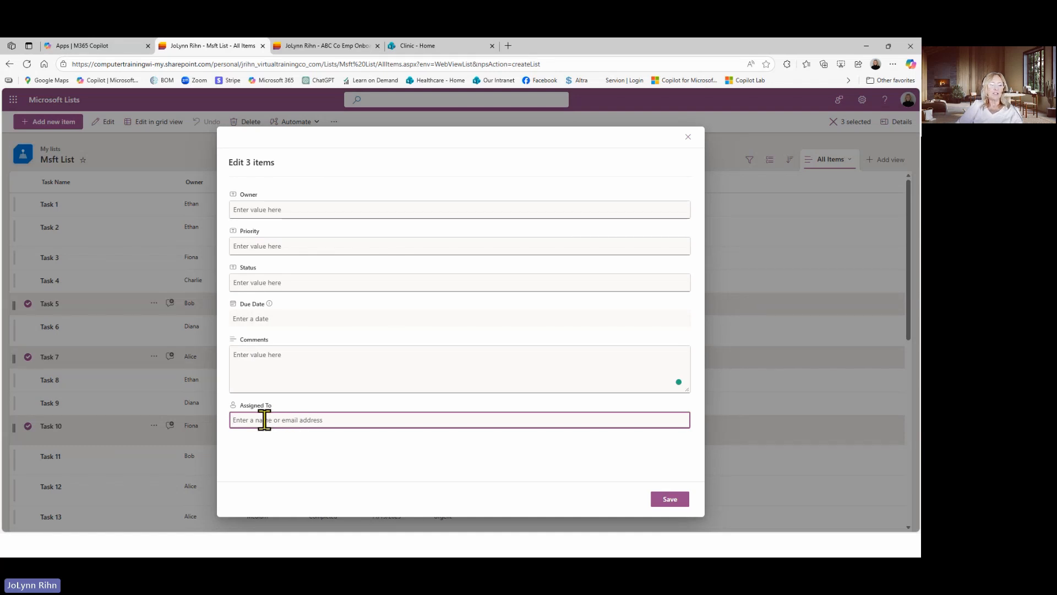
type("stu")
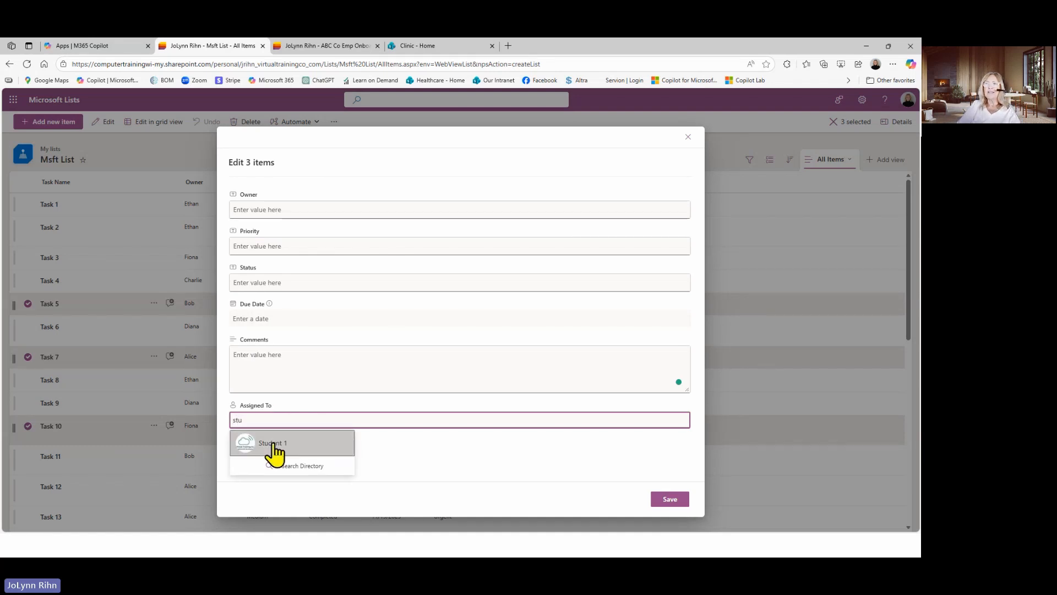
left_click(274, 448)
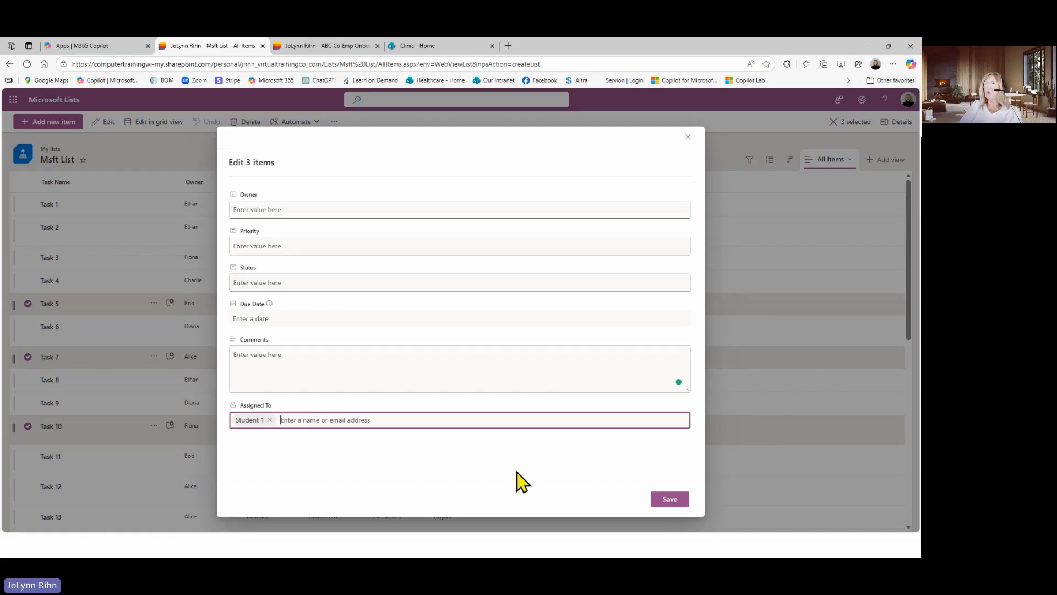
left_click(664, 500)
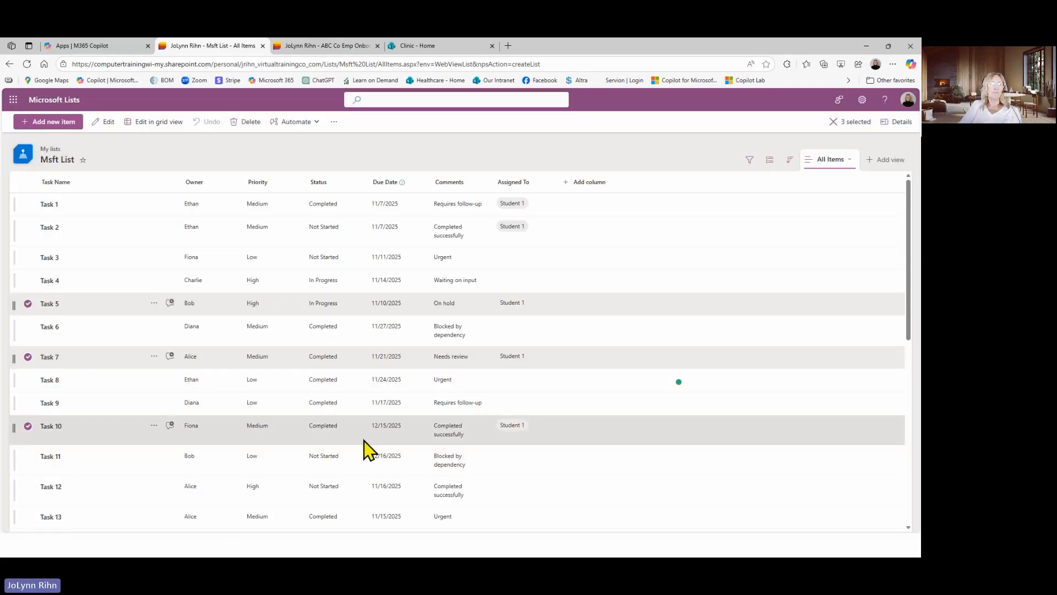
key("Escape")
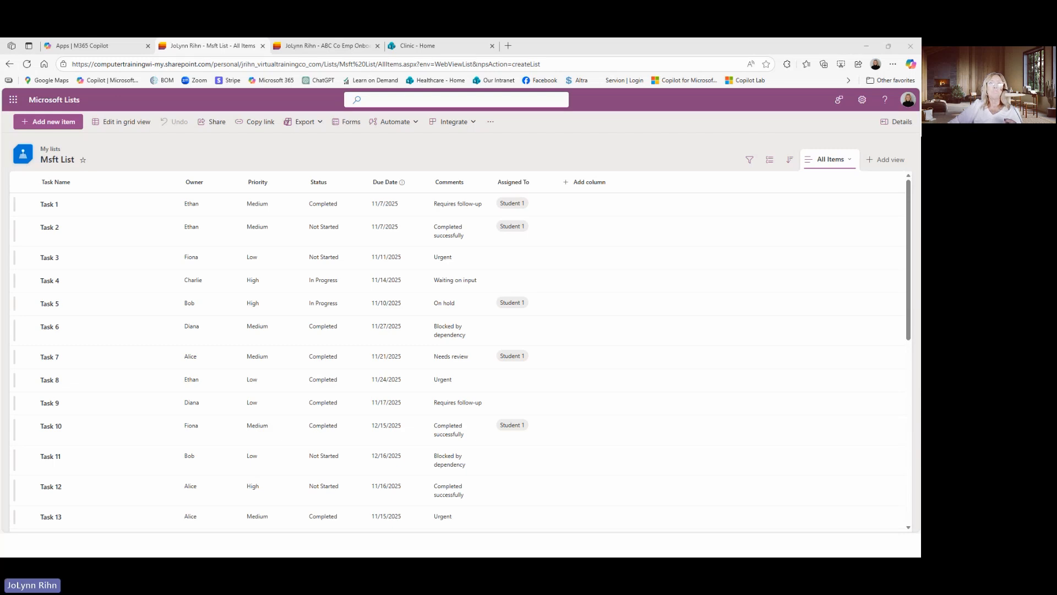
Switch to Outlook, view the email sharing the "ABC Co Emp Onboarding Tracking" list, and return to the Msft List in the browser
left_click_drag(0, 118, 275, 40)
left_click(200, 181)
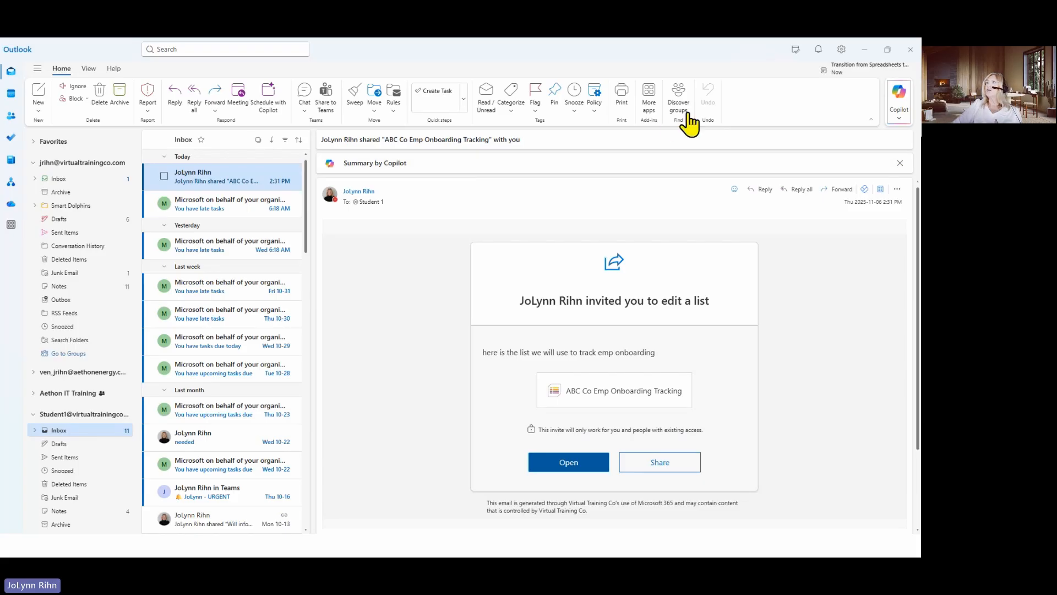
left_click(870, 50)
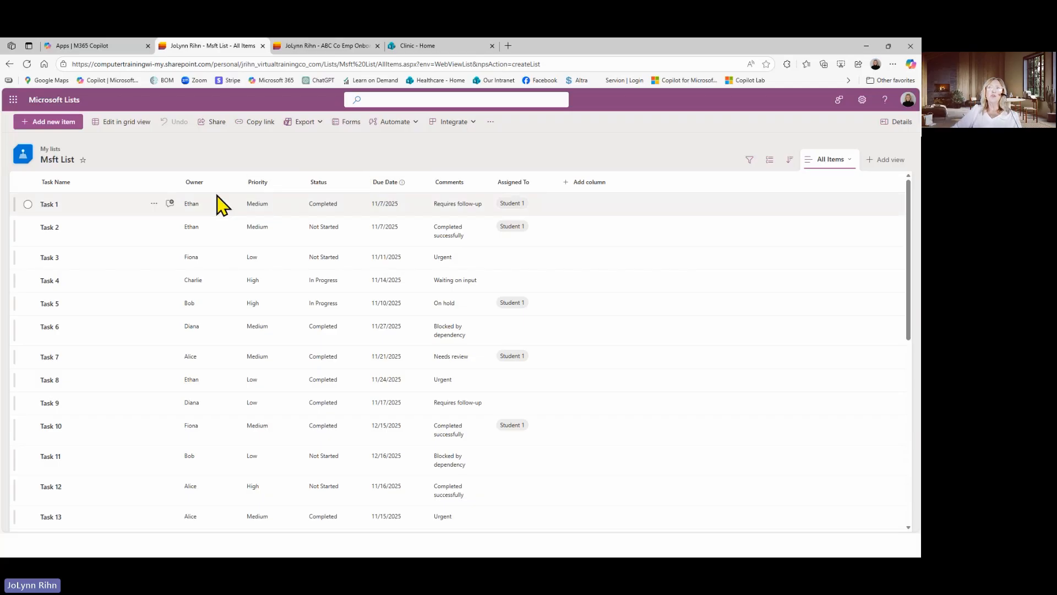
left_click(271, 184)
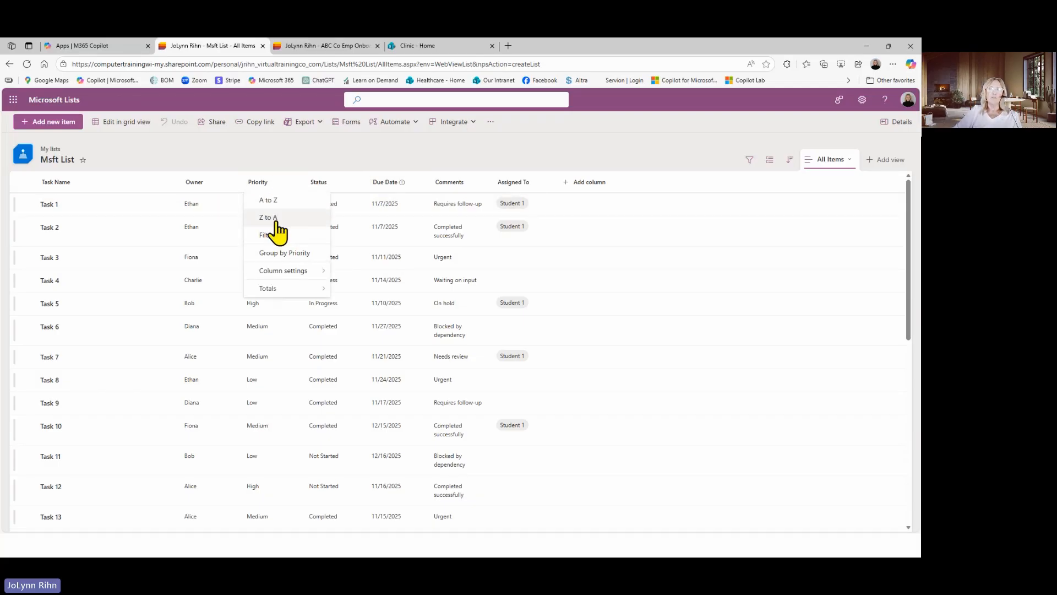
mouse_move(276, 272)
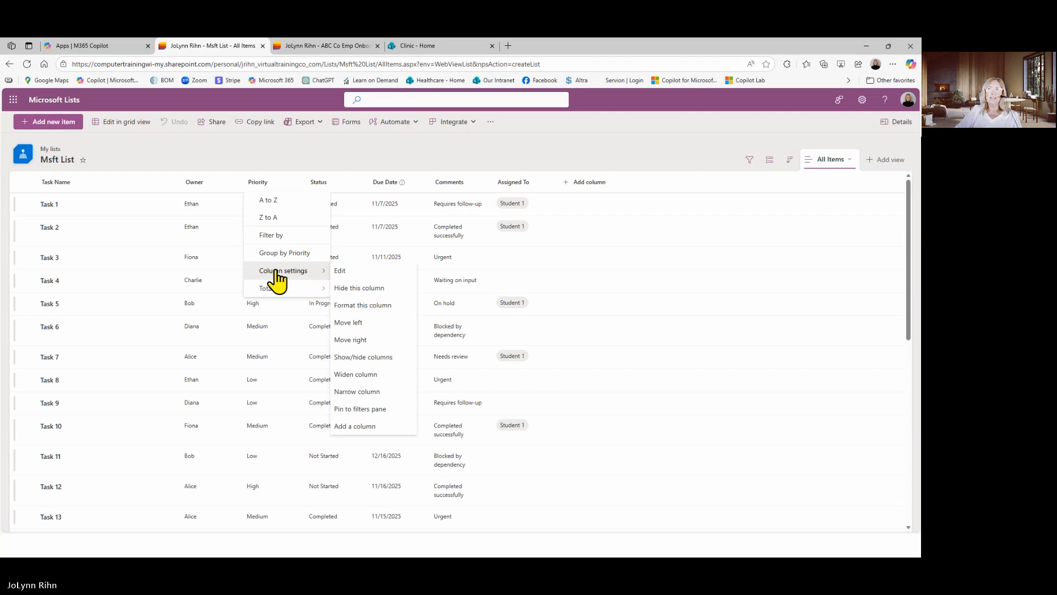
left_click(384, 165)
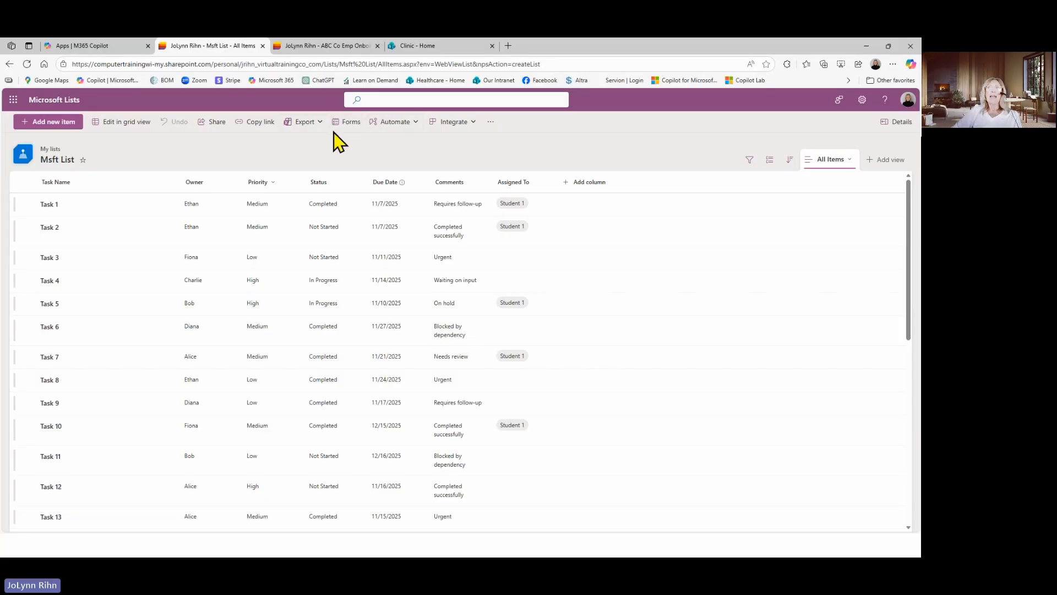
Start a reminder flow based on the Due Date column and accept its app connections
left_click(402, 124)
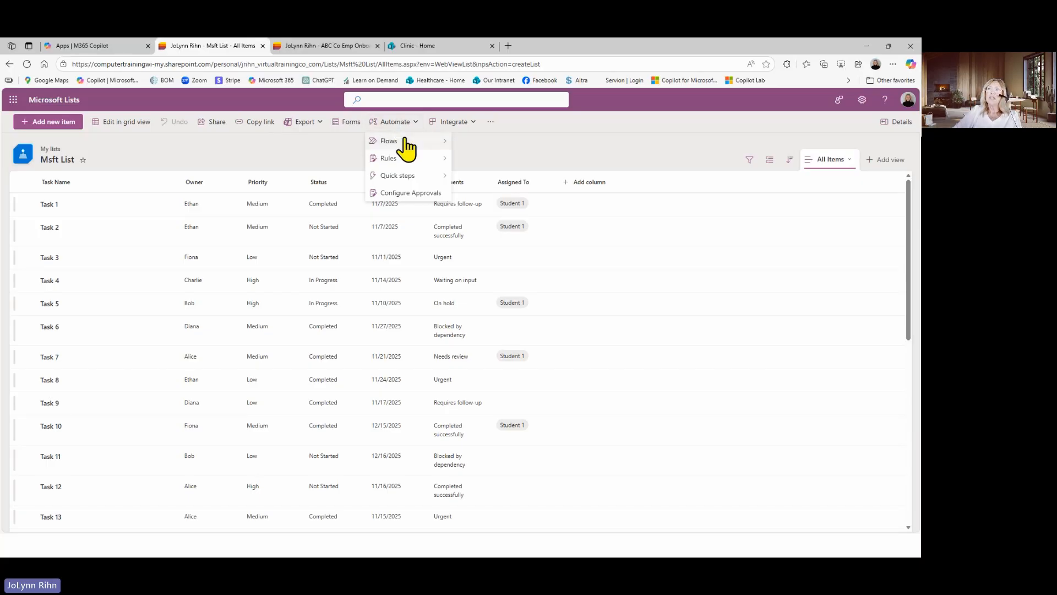
mouse_move(408, 147)
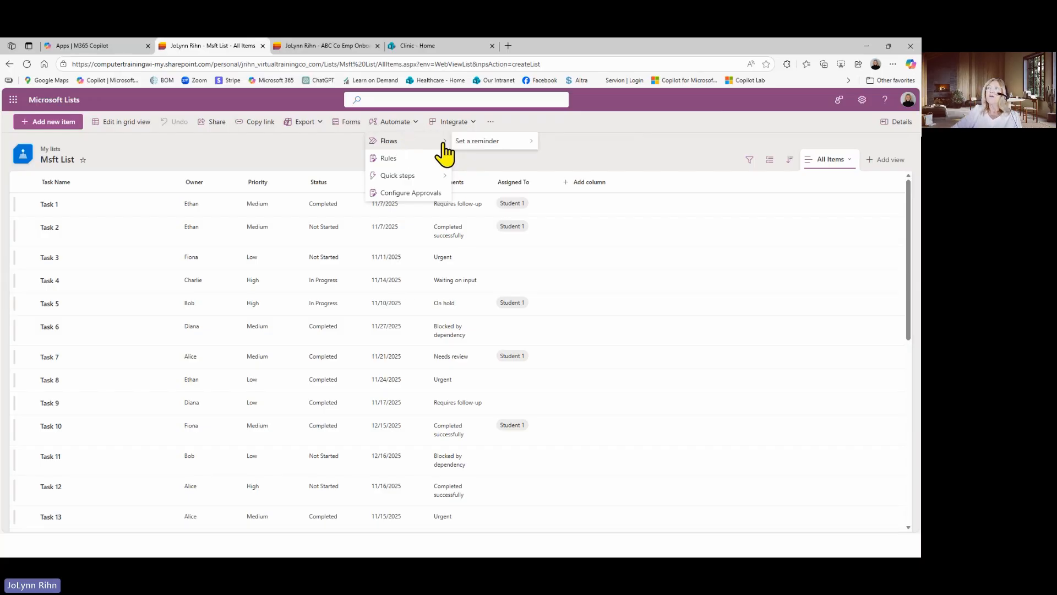
mouse_move(485, 153)
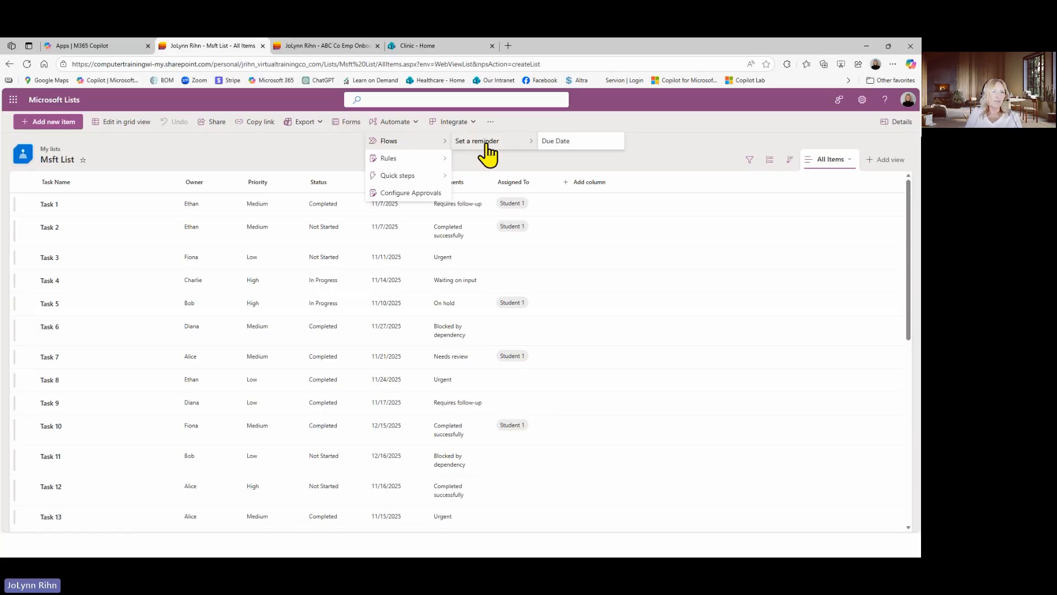
left_click(567, 145)
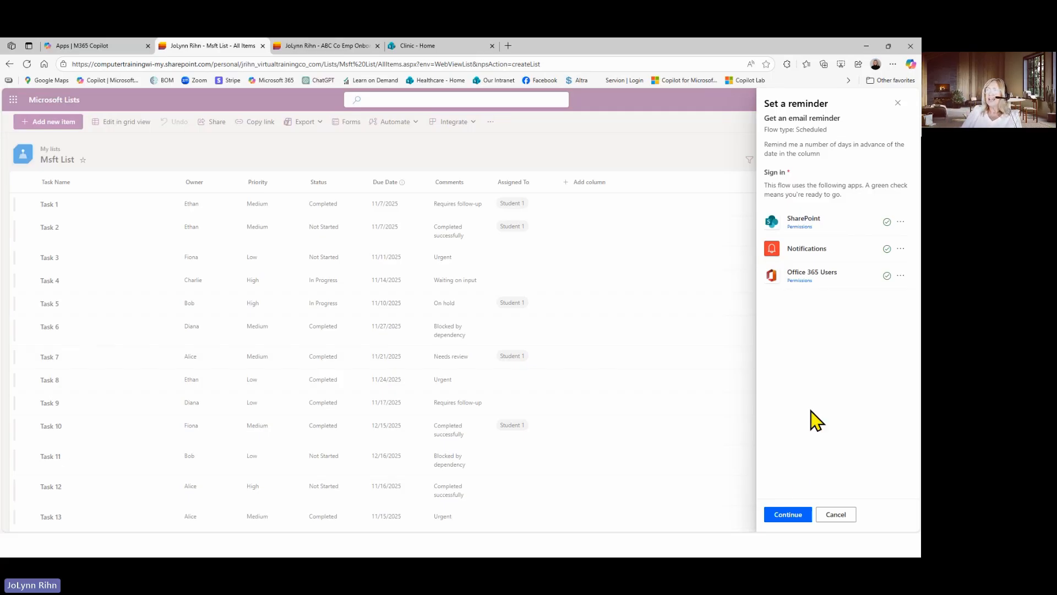
left_click(792, 515)
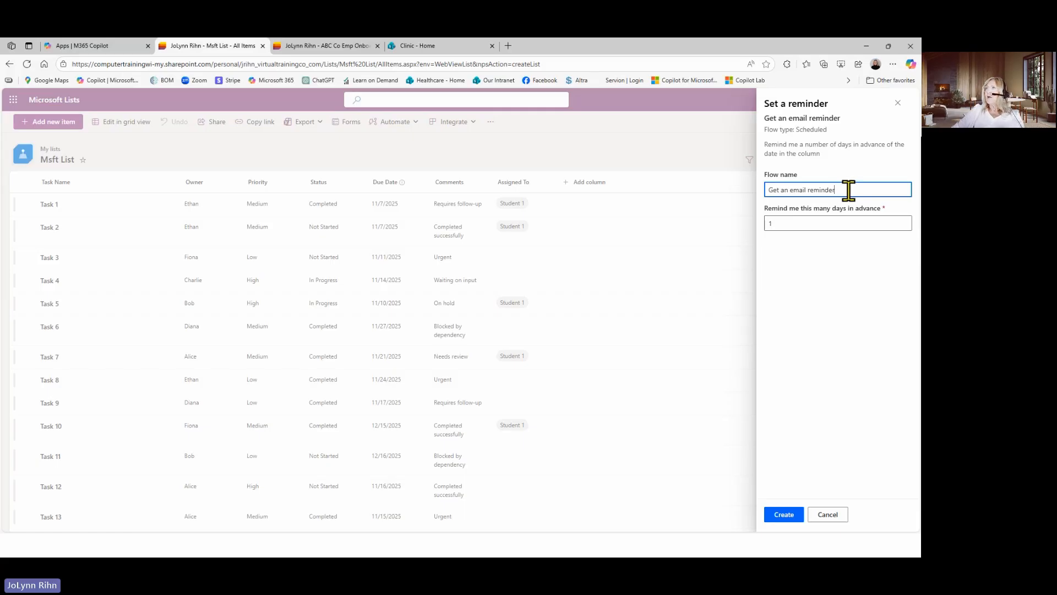
Rename the reminder flow as "Get a reminder for Due Date"
double_click(795, 189)
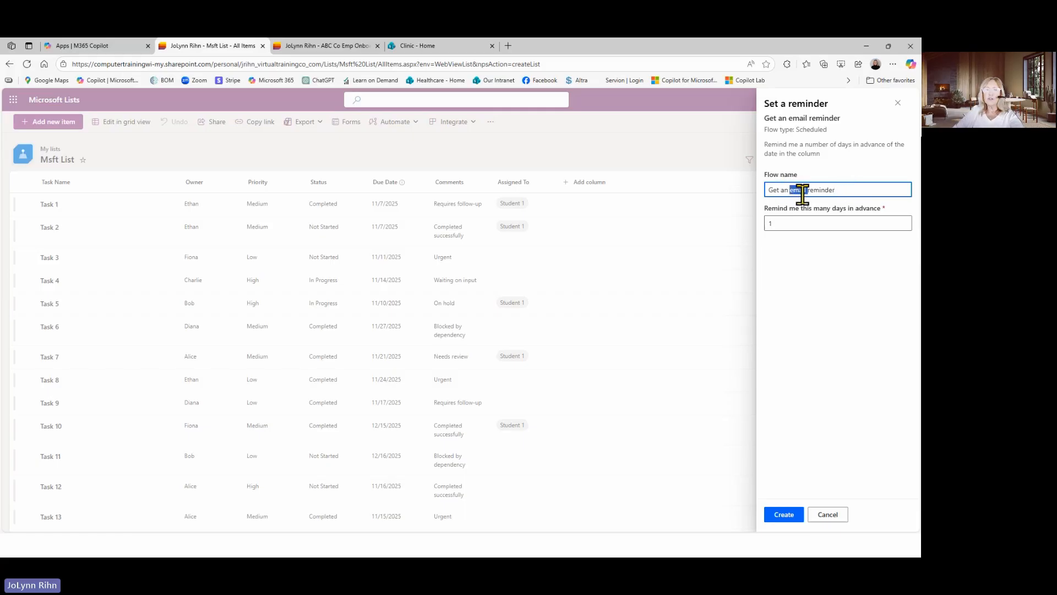
key("BackSpace")
key("BackSpace")
key("BackSpace")
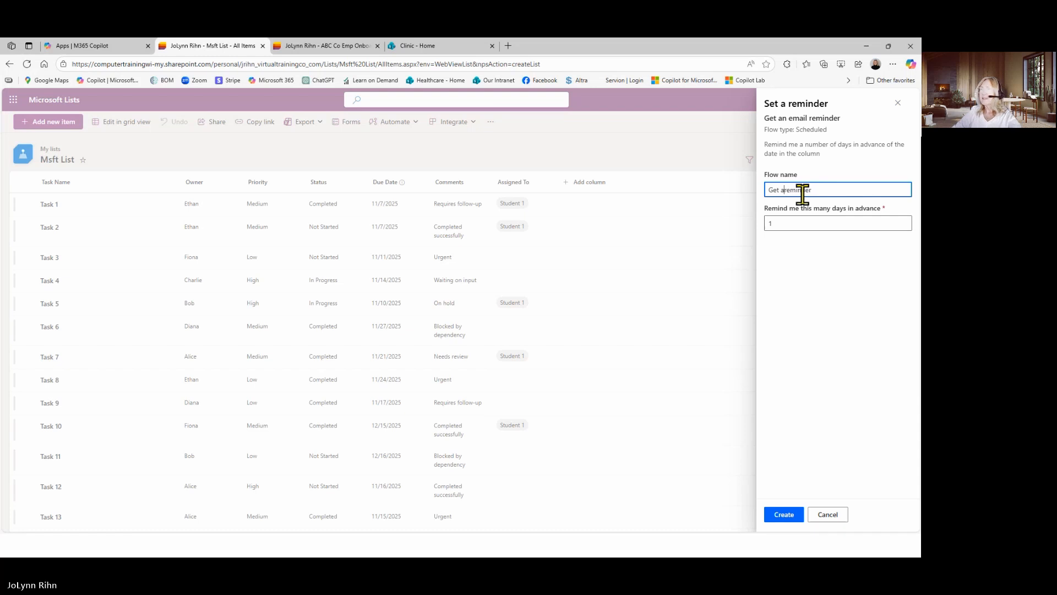
left_click(834, 190)
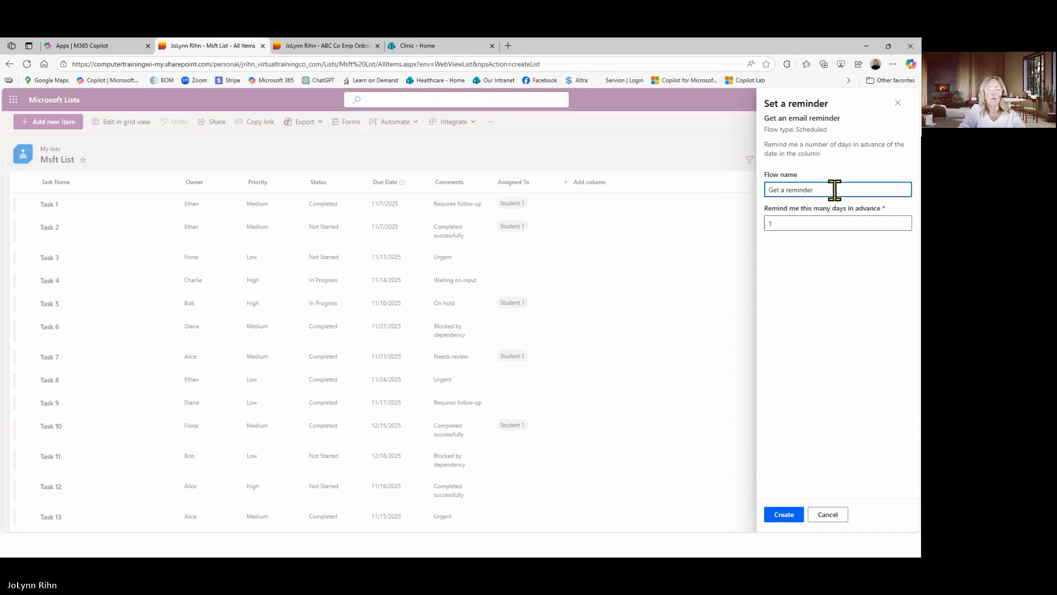
type("for Du")
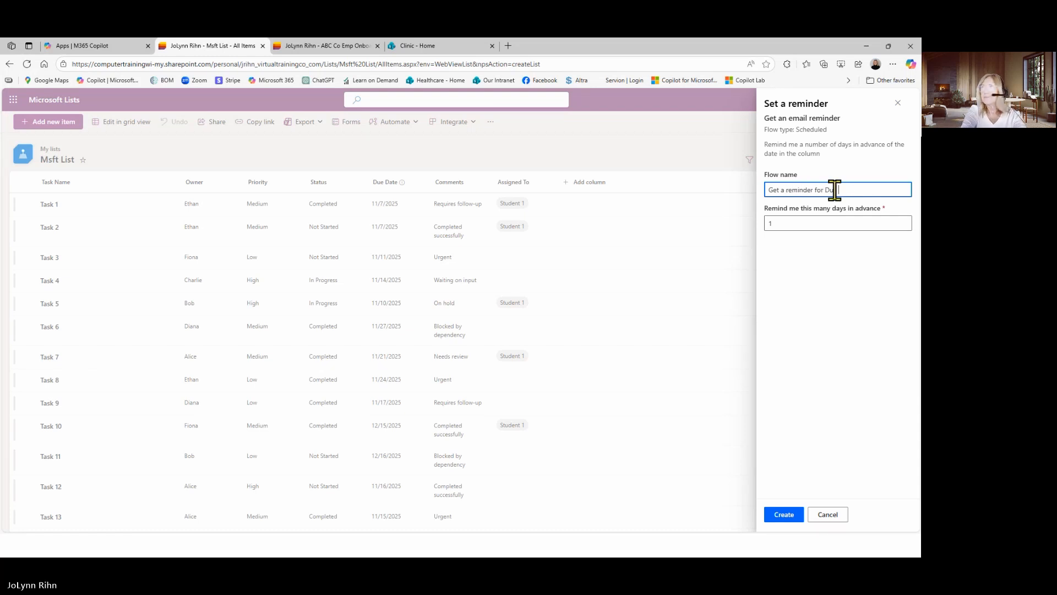
type("e Date")
Set the reminder to 7 days in advance, create the flow and close the reminder setup
left_click(809, 222)
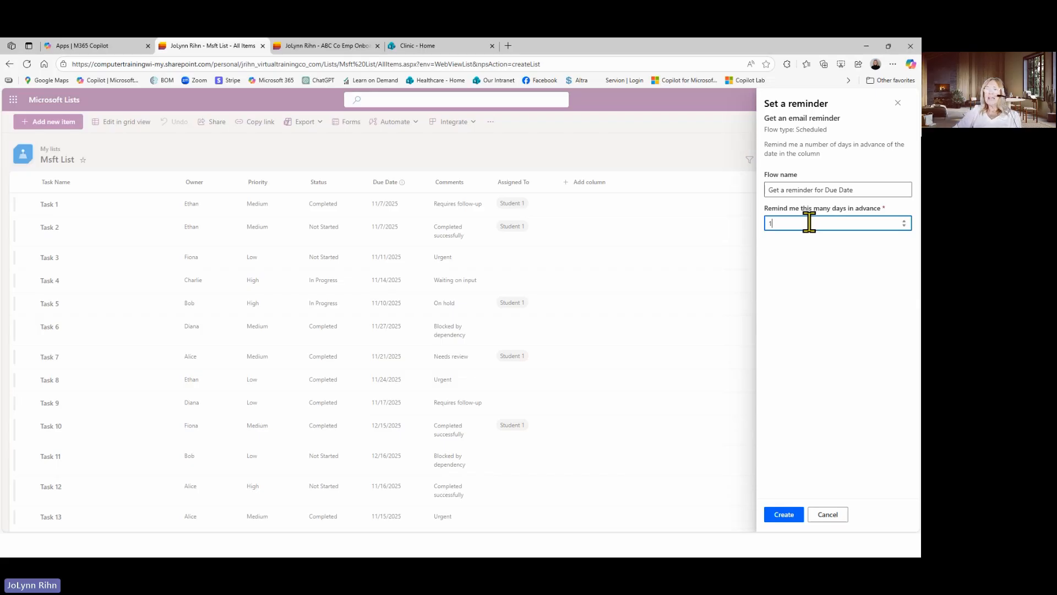
left_click(905, 220)
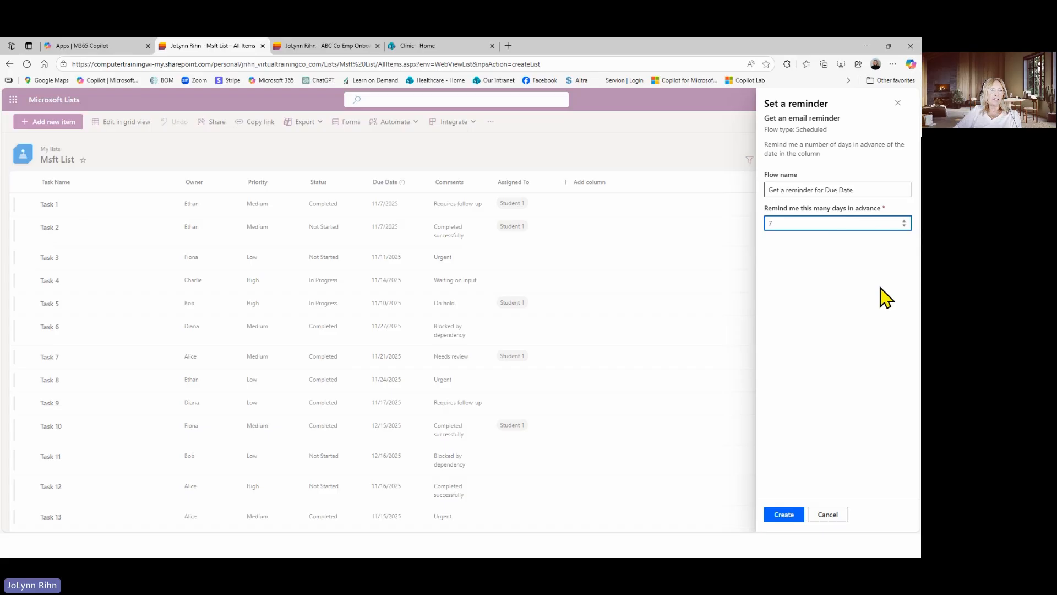
left_click(779, 516)
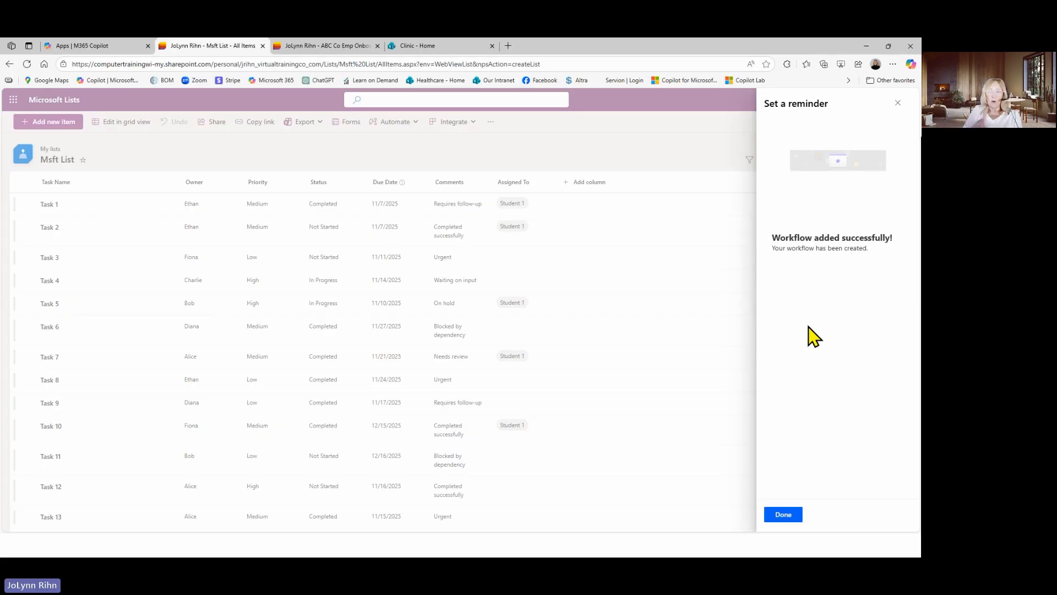
left_click(785, 515)
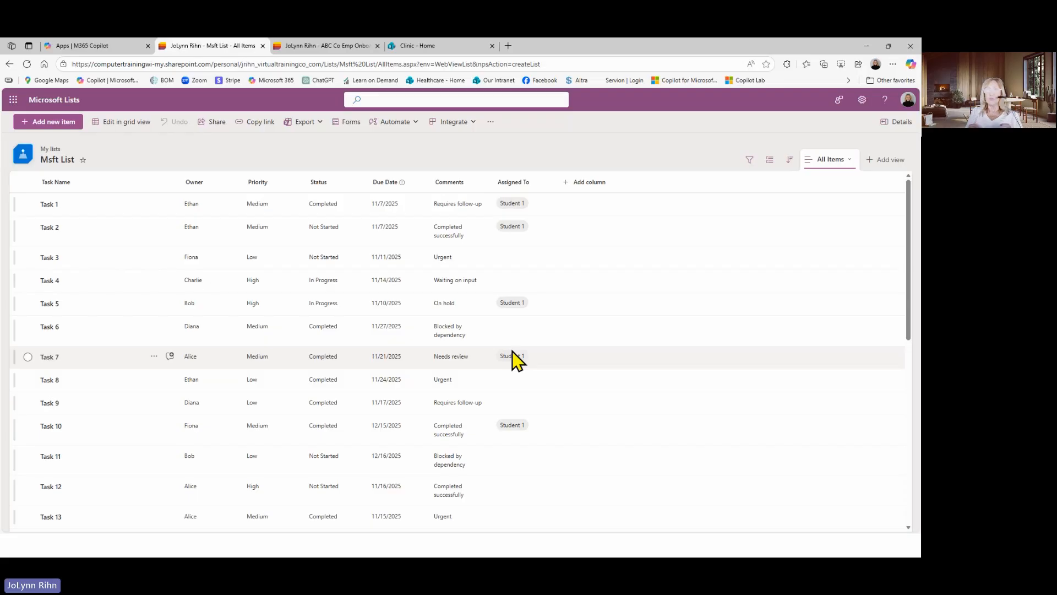
Start a rule for an approaching date that runs 7 days before the Due Date
left_click(402, 126)
mouse_move(401, 163)
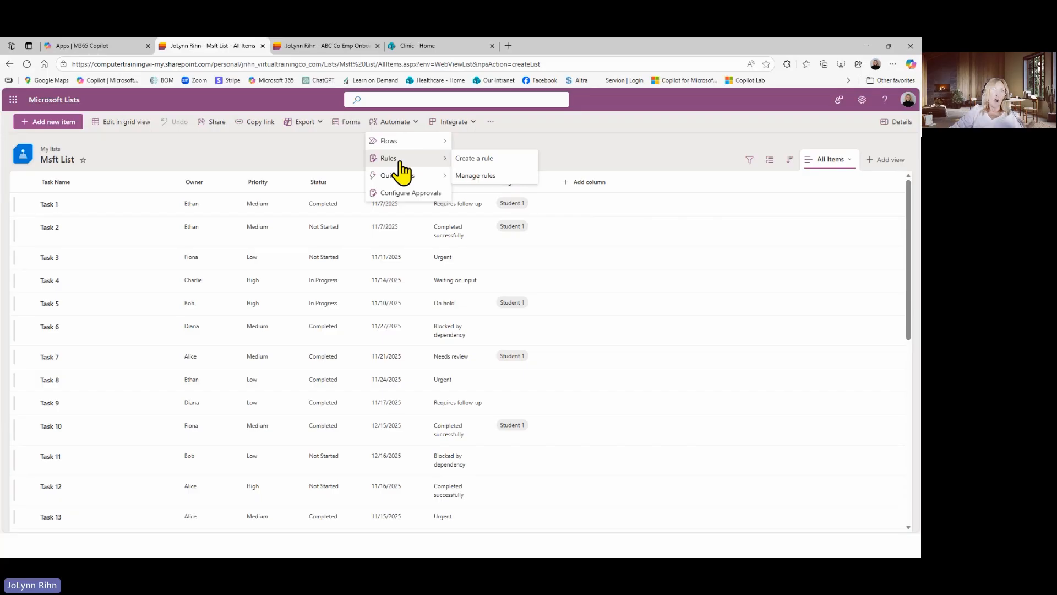
left_click(482, 161)
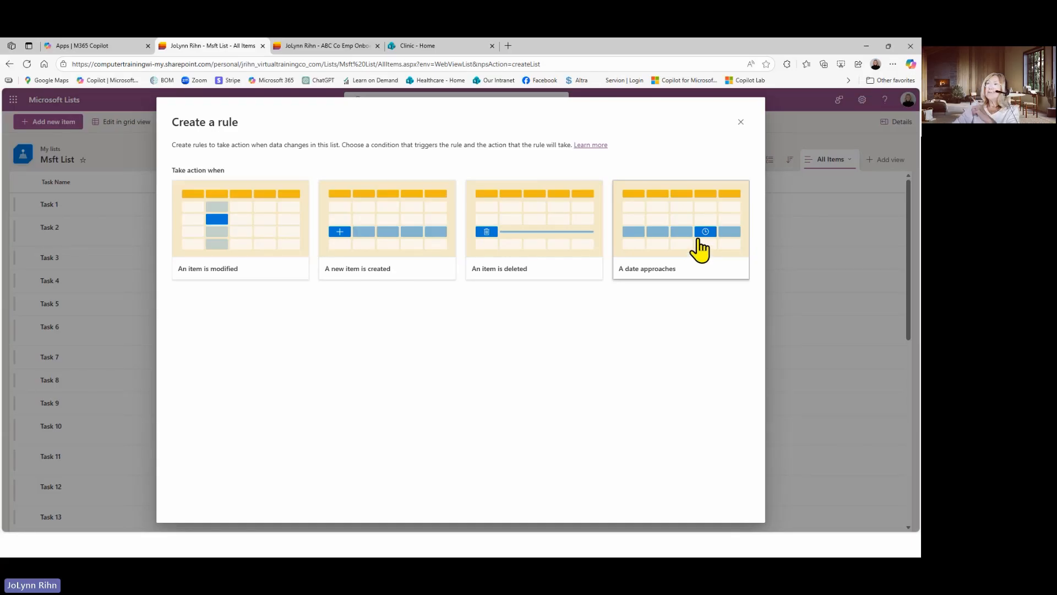
left_click(681, 253)
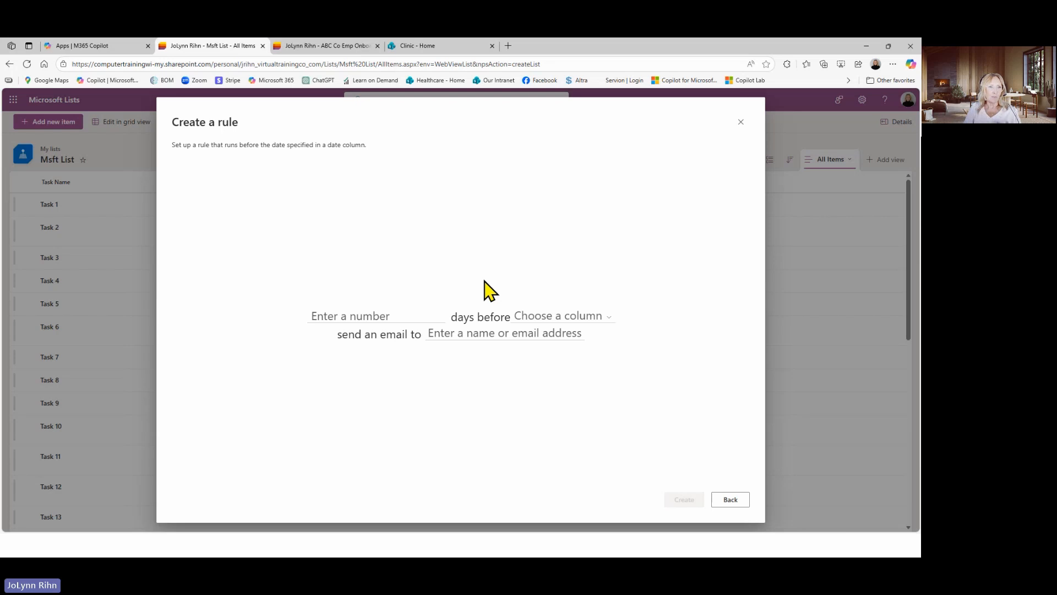
left_click(379, 315)
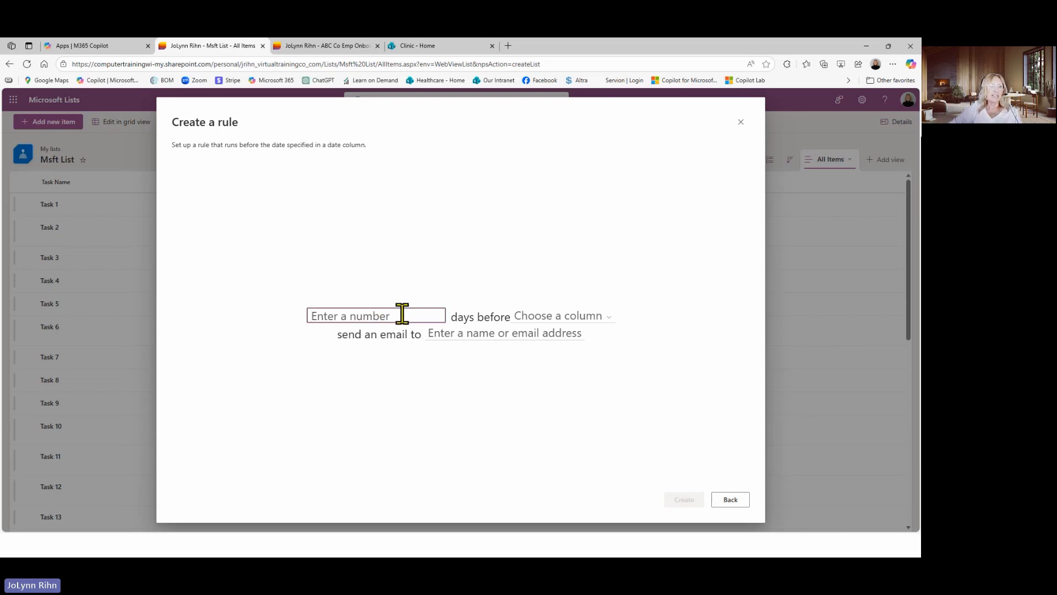
type("7")
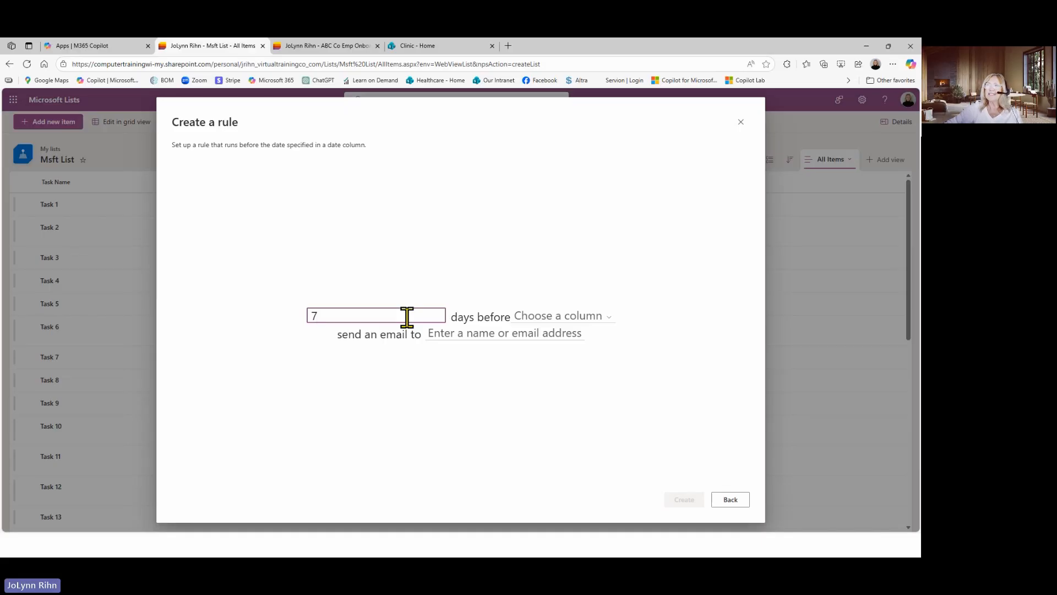
left_click(552, 321)
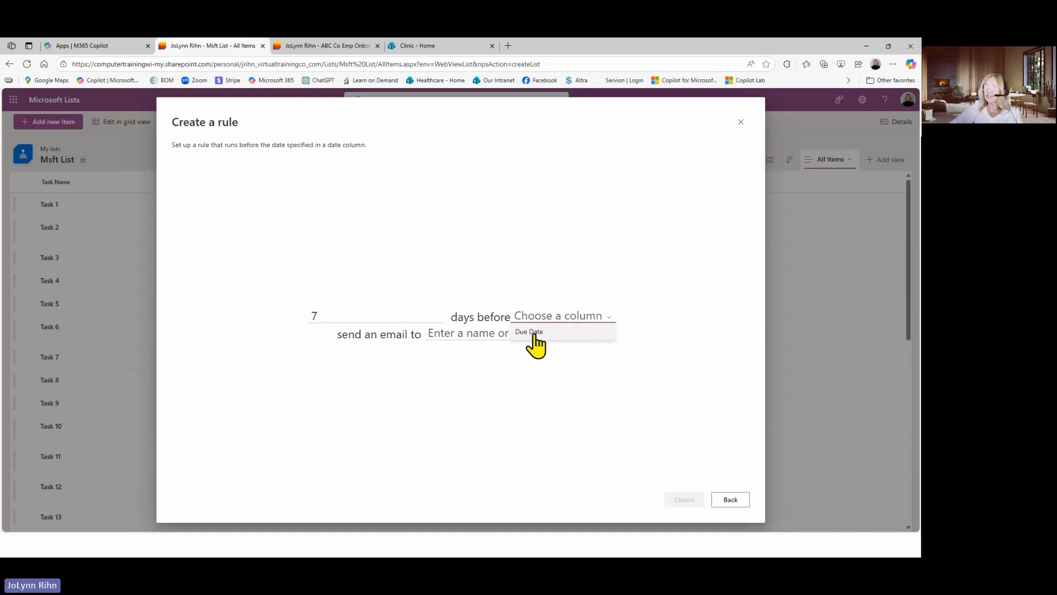
left_click(535, 334)
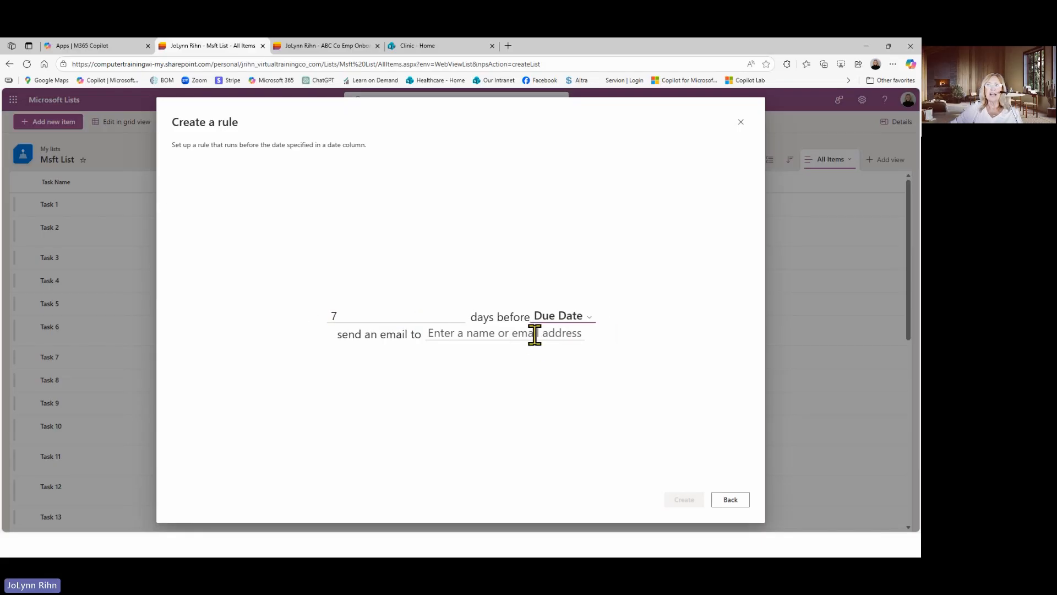
Set the date rule to email the Assigned To person, create it and close the rule manager
left_click(483, 335)
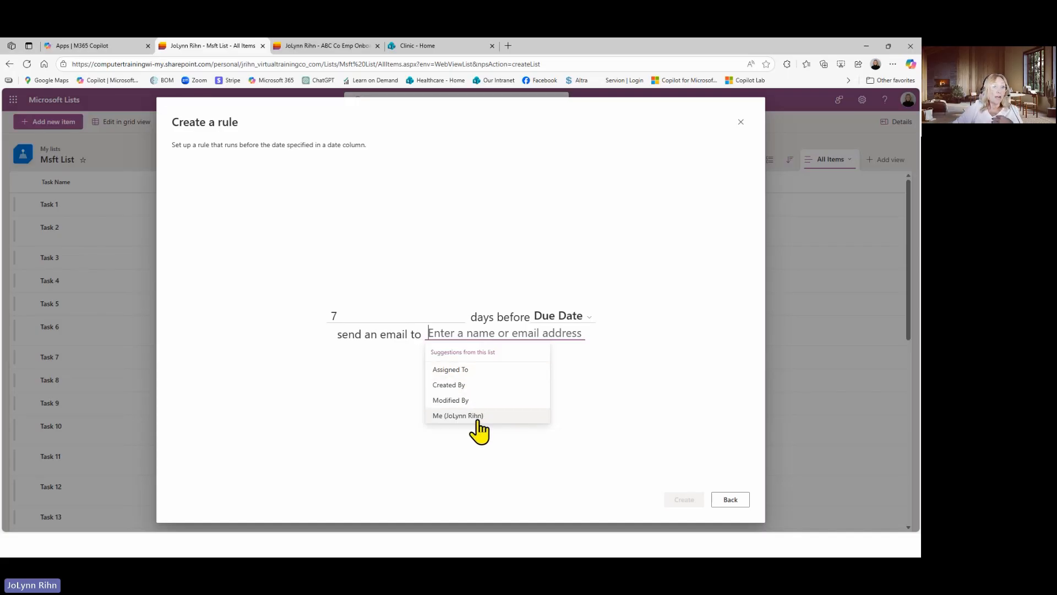
left_click(467, 370)
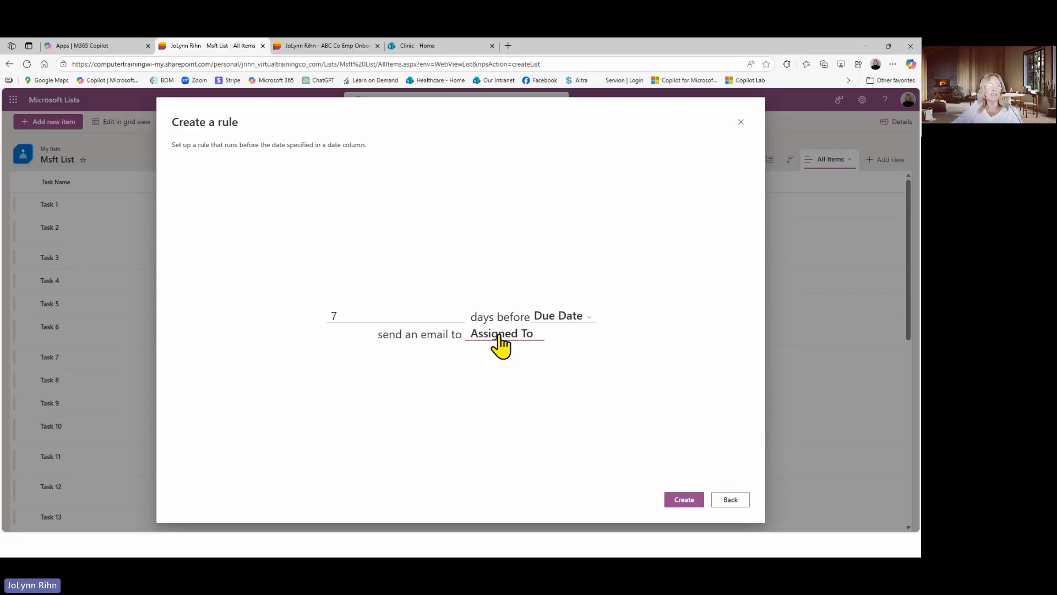
left_click(685, 499)
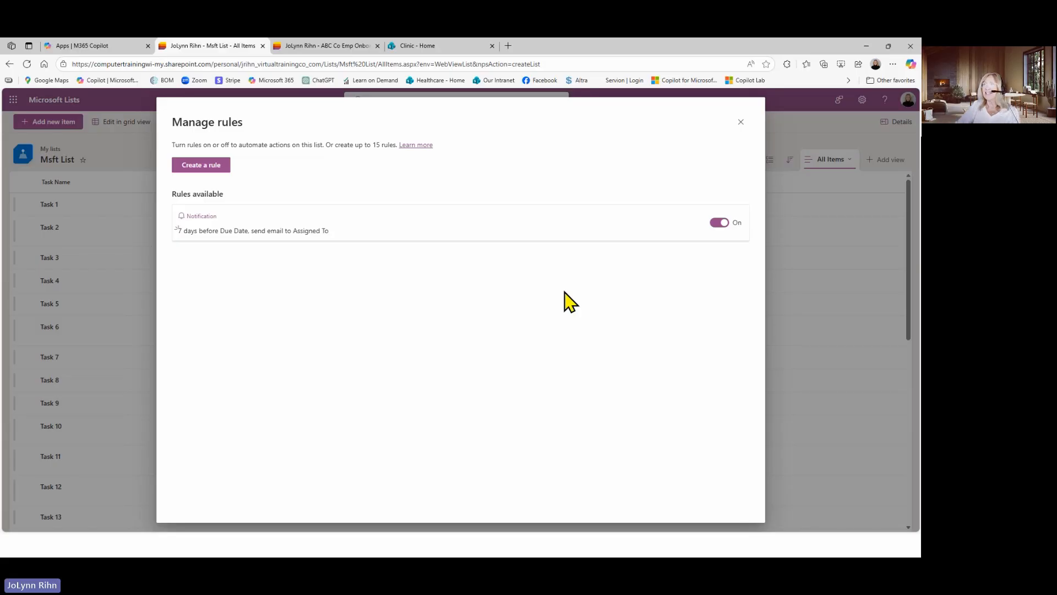
left_click(738, 125)
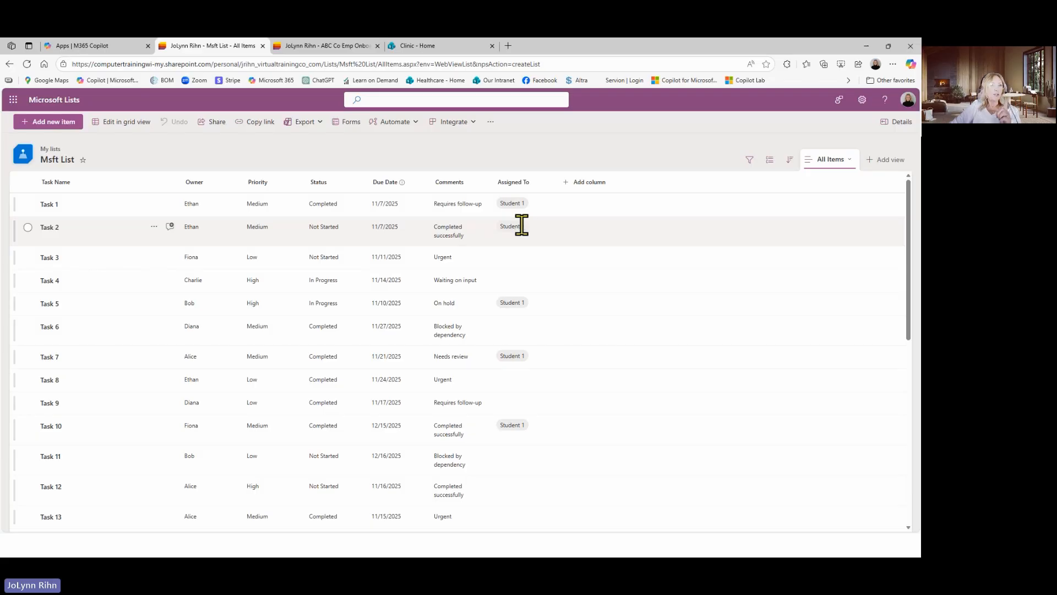
mouse_move(522, 226)
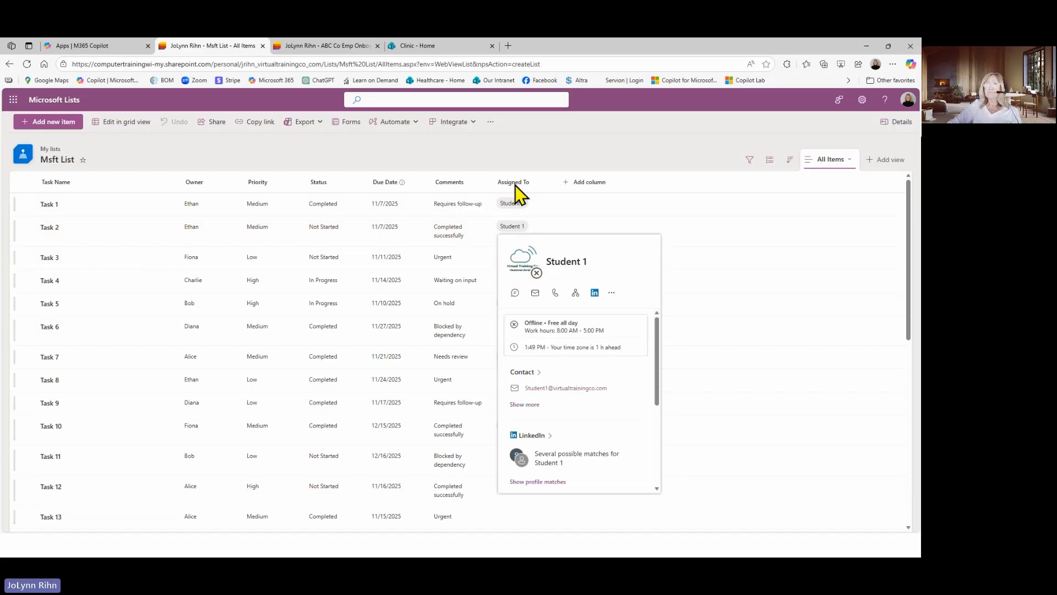
Examine the action choices and suggested recipients for a quick step that starts a Teams chat, and close it without creating one
left_click(398, 130)
mouse_move(401, 177)
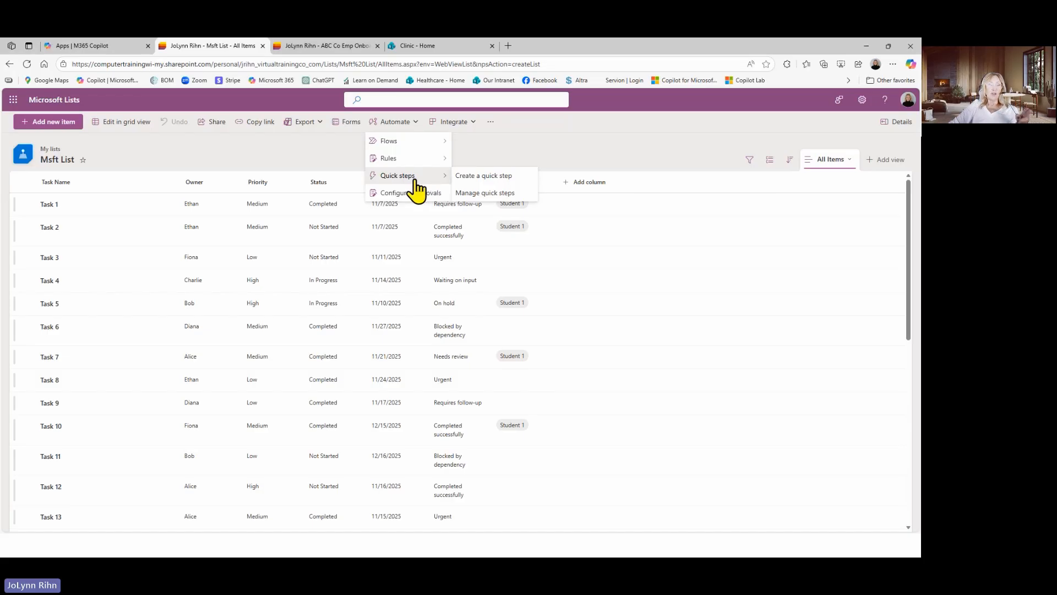
left_click(489, 176)
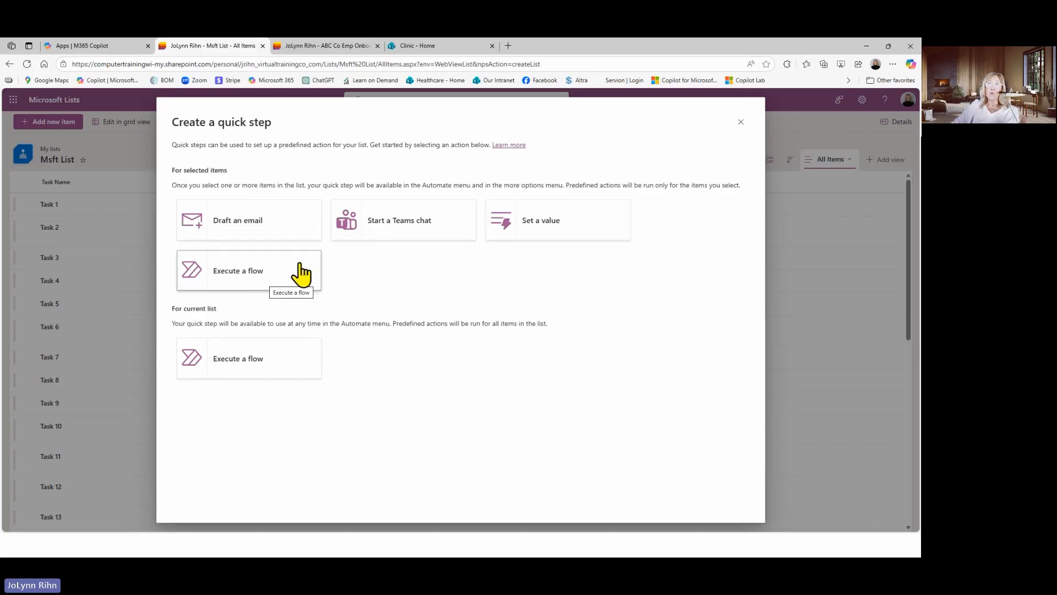
left_click(414, 231)
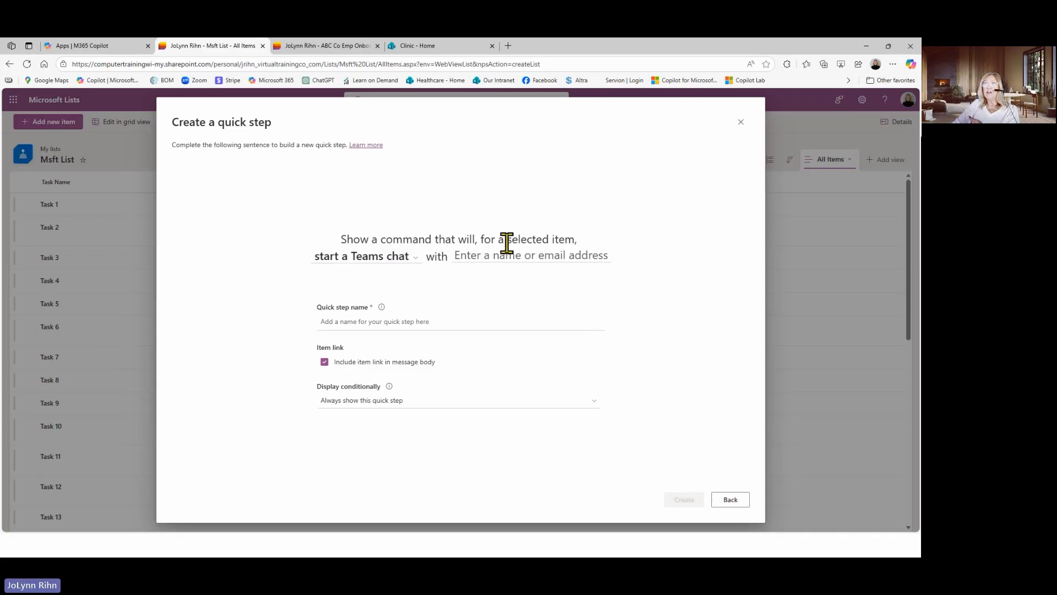
left_click(351, 262)
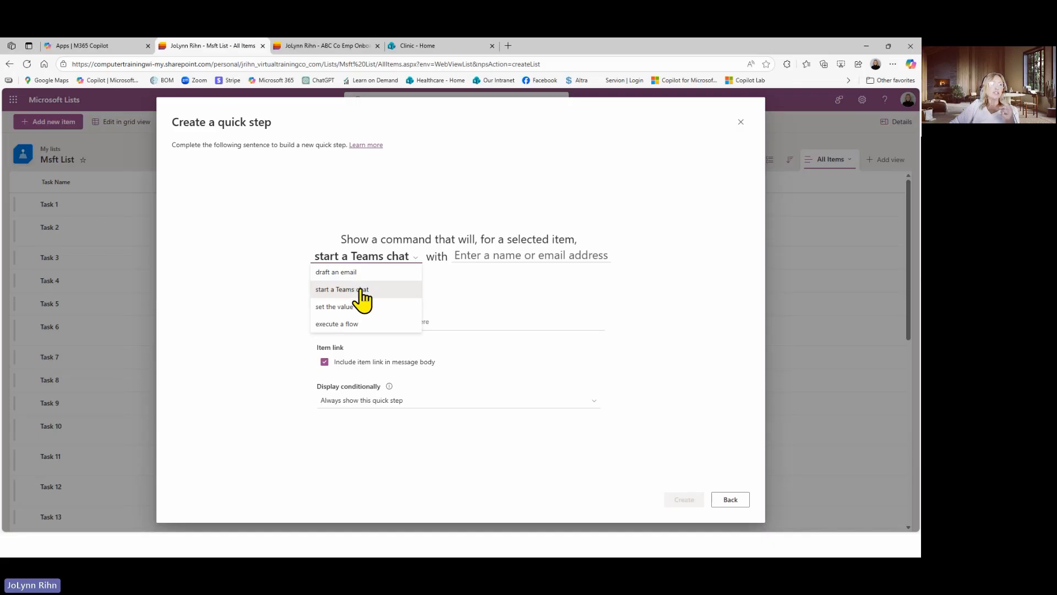
left_click(359, 288)
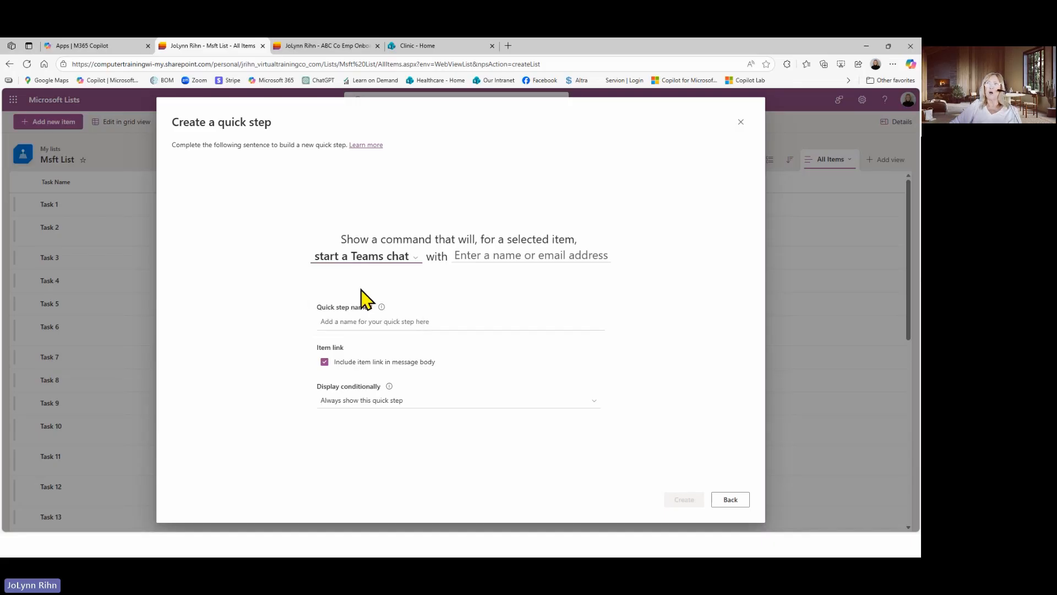
left_click(476, 255)
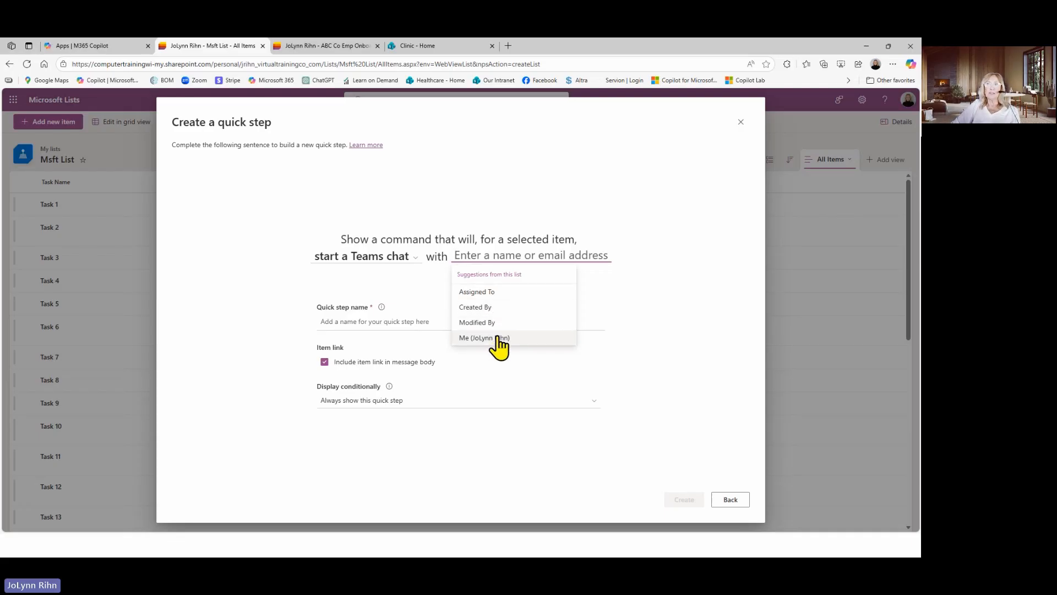
left_click(412, 293)
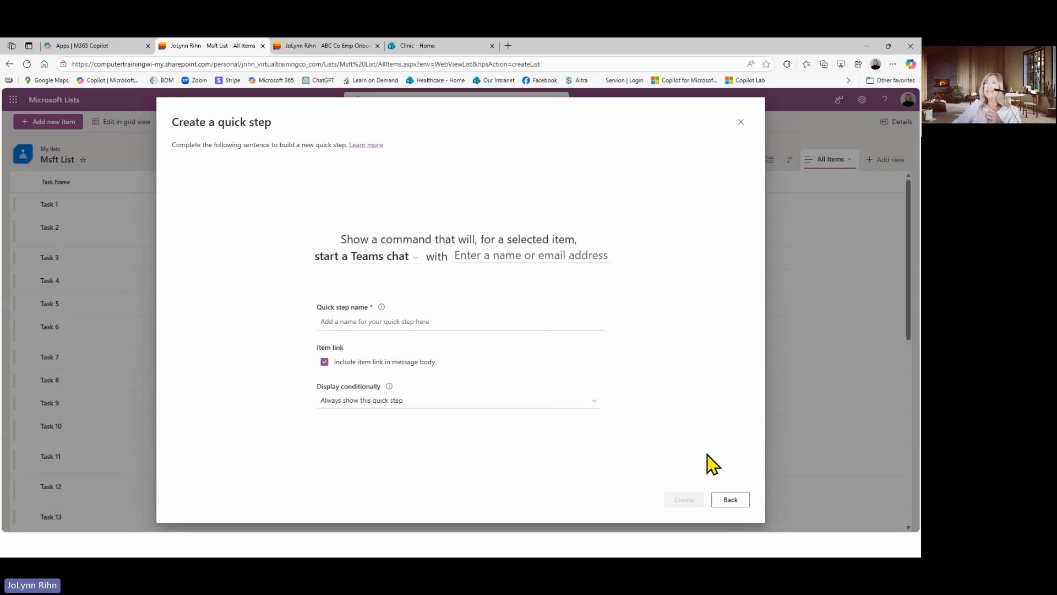
left_click(741, 122)
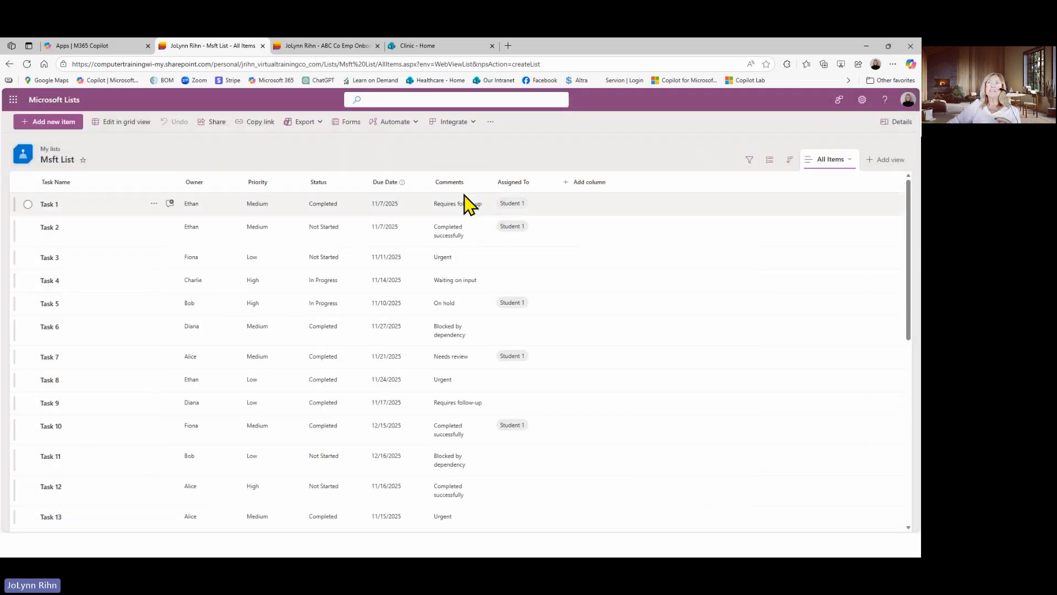
Start a rule for modified items that triggers when Status changes and the new value is anything
left_click(394, 123)
mouse_move(396, 165)
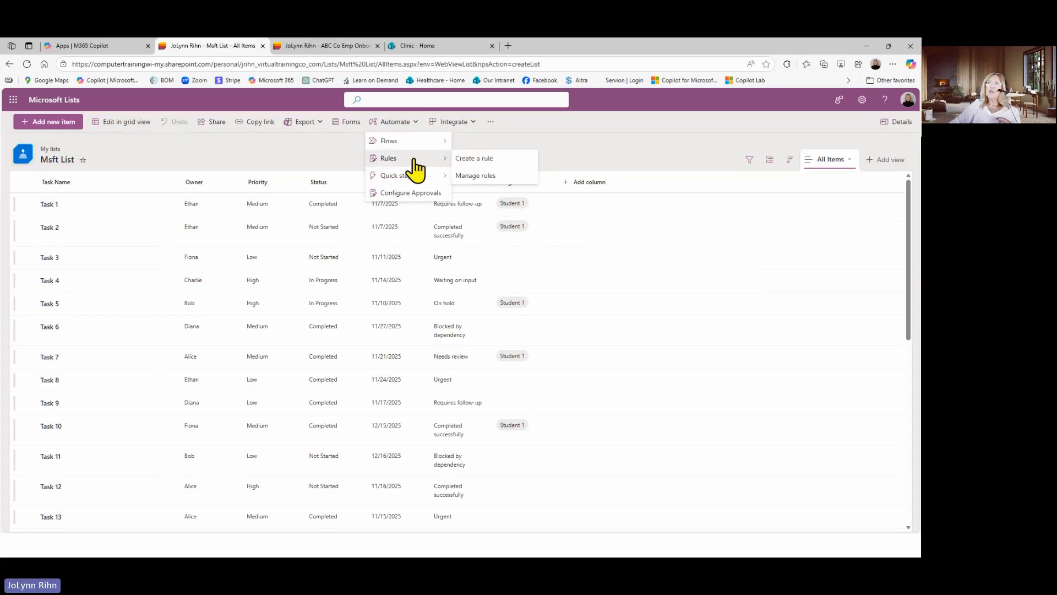
left_click(479, 159)
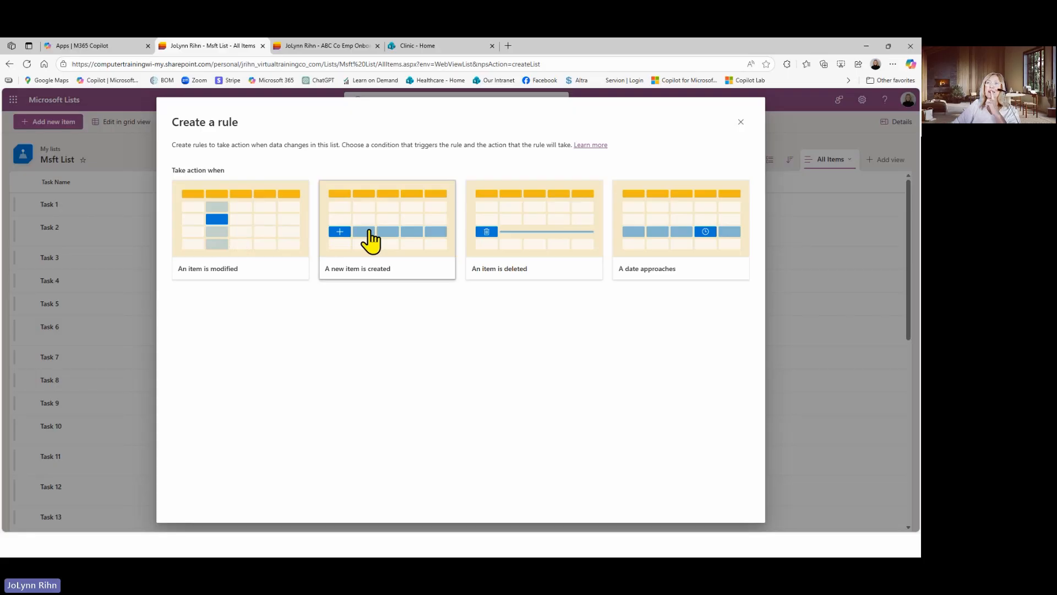
left_click(214, 253)
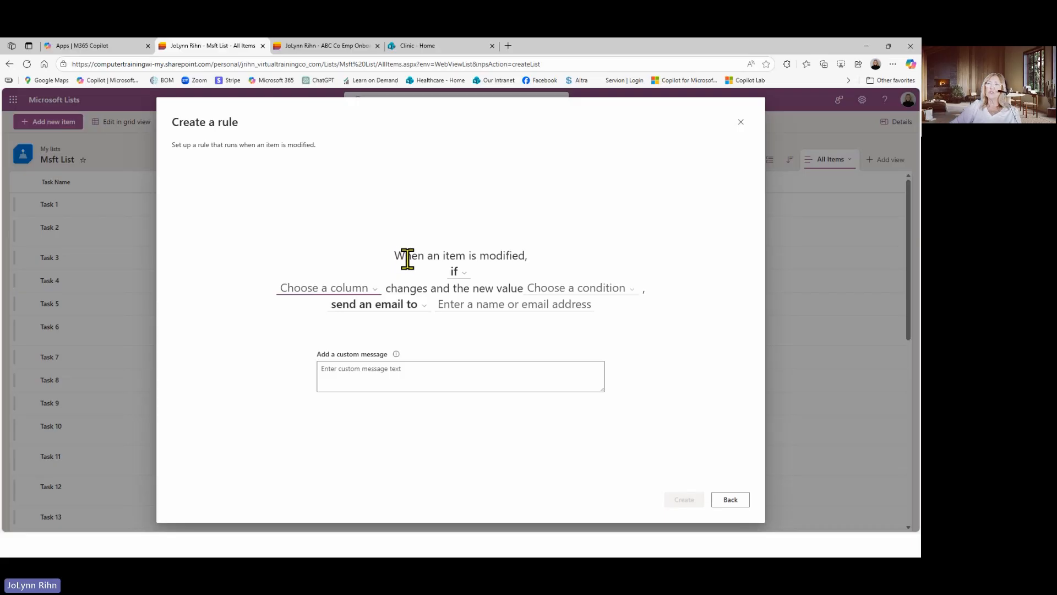
left_click(465, 278)
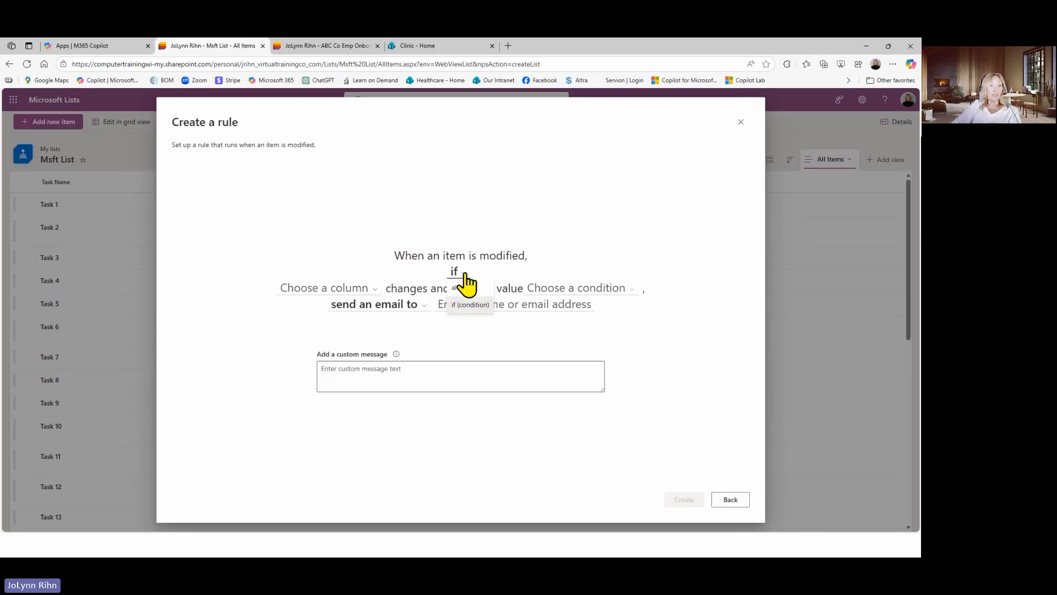
left_click(465, 274)
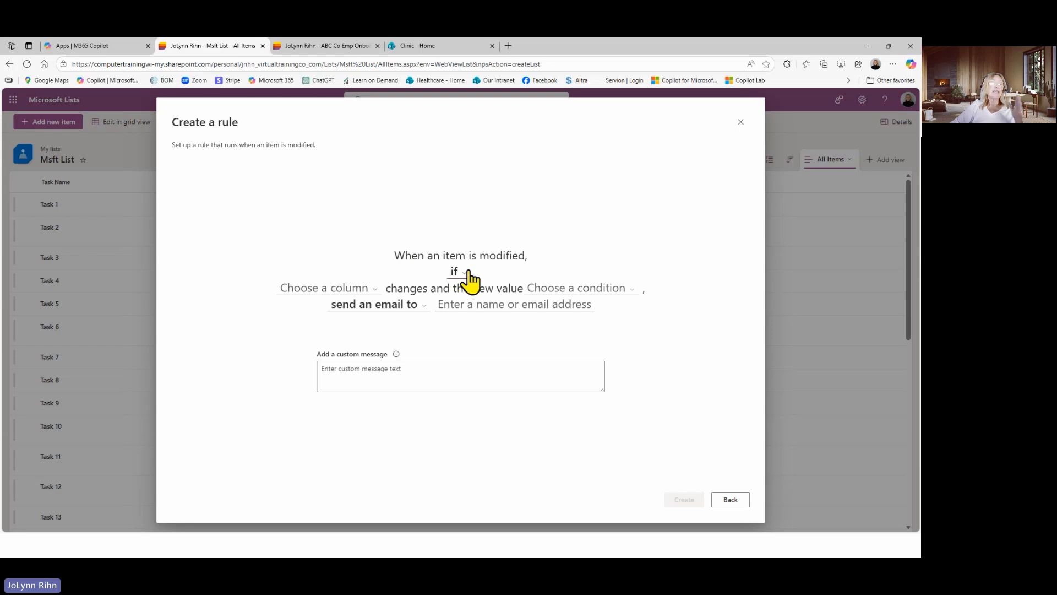
left_click(318, 291)
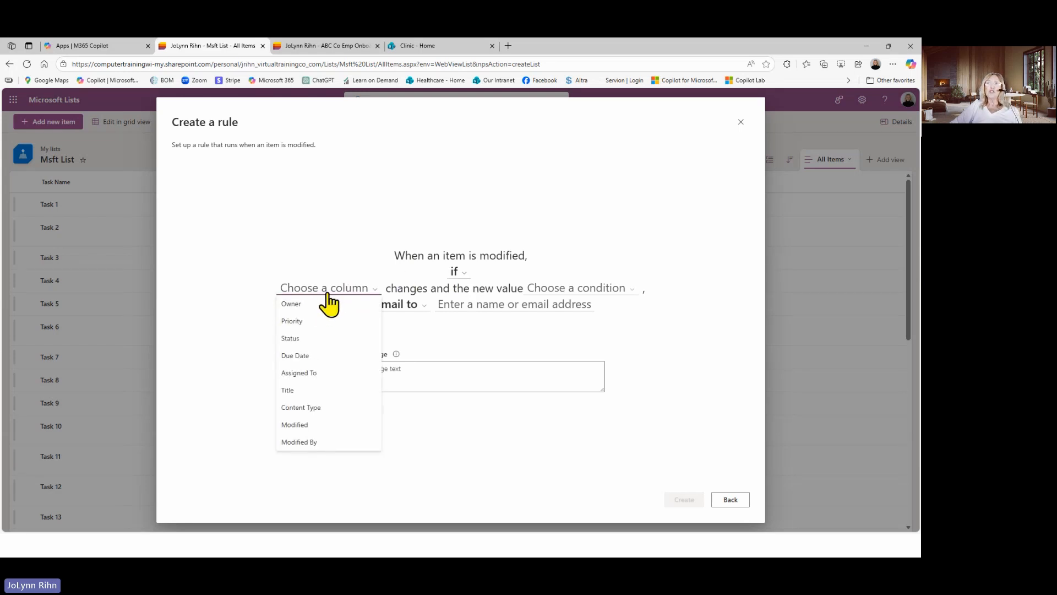
left_click(305, 340)
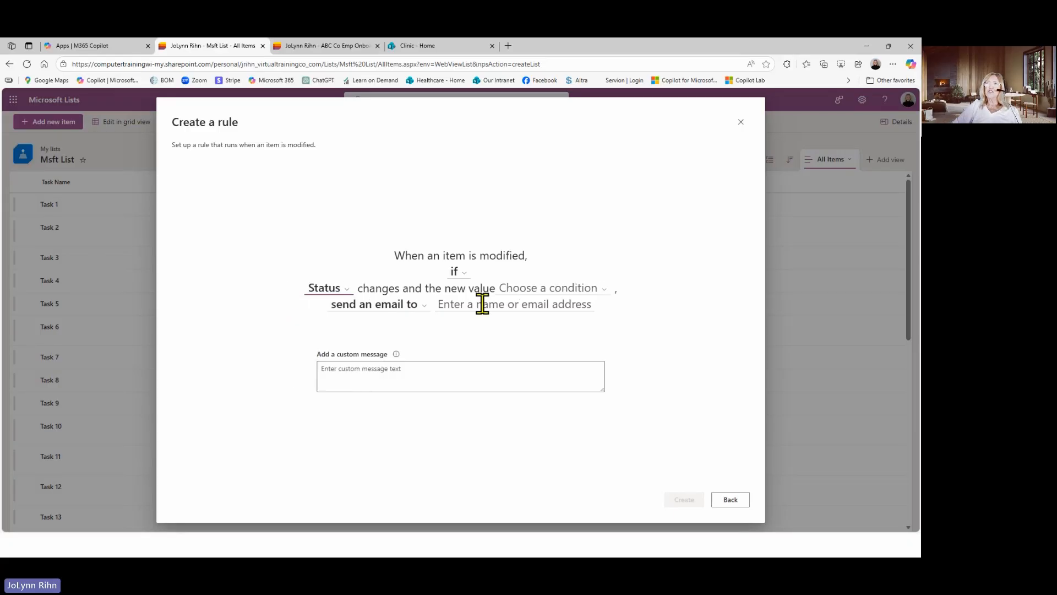
left_click(556, 289)
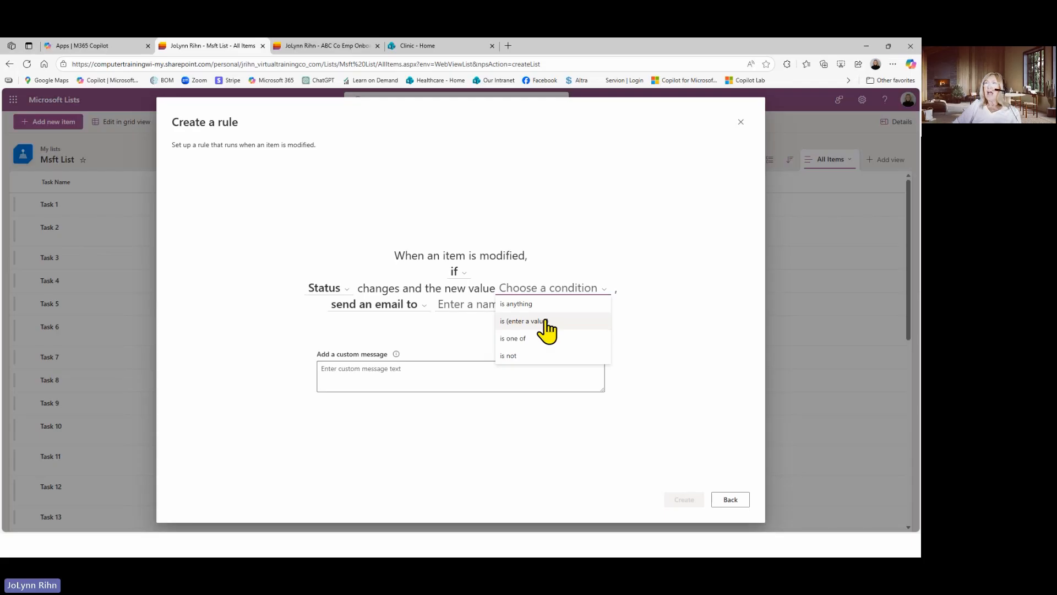
left_click(527, 305)
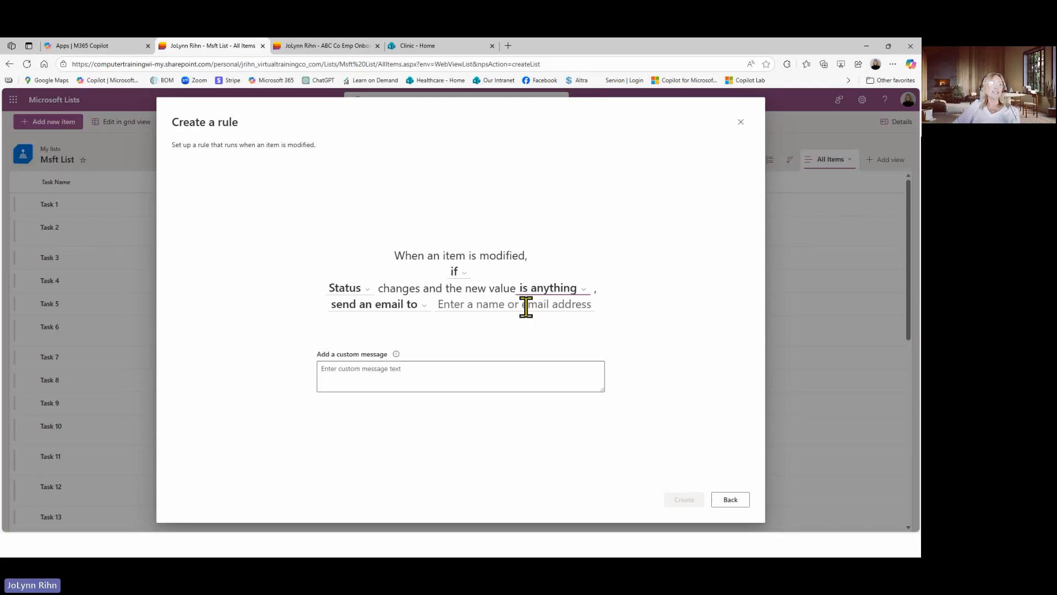
Set the status-change rule's action to send an email to Me
left_click(378, 314)
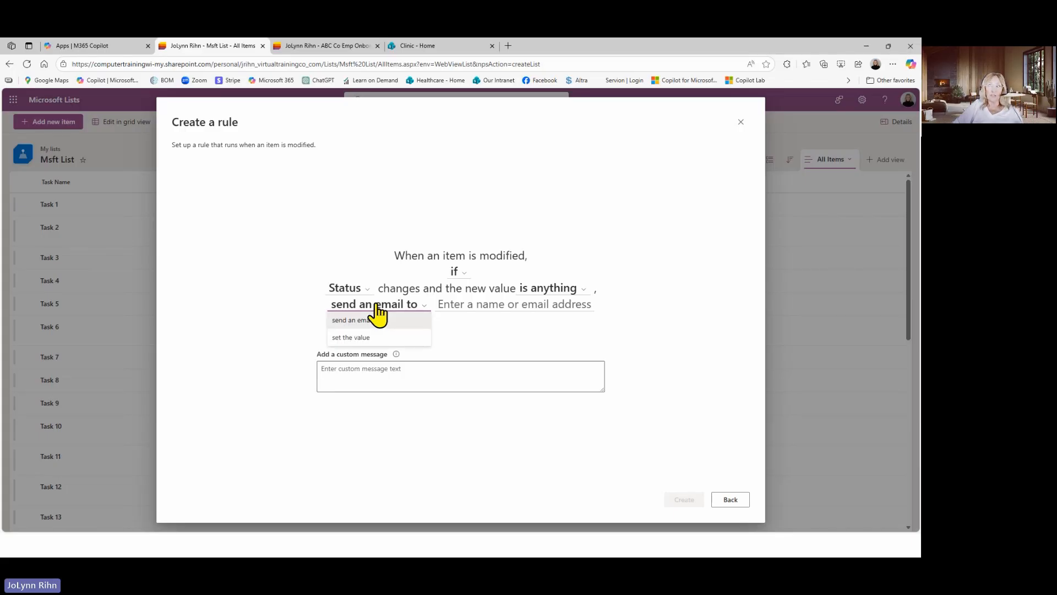
left_click(378, 320)
left_click(465, 304)
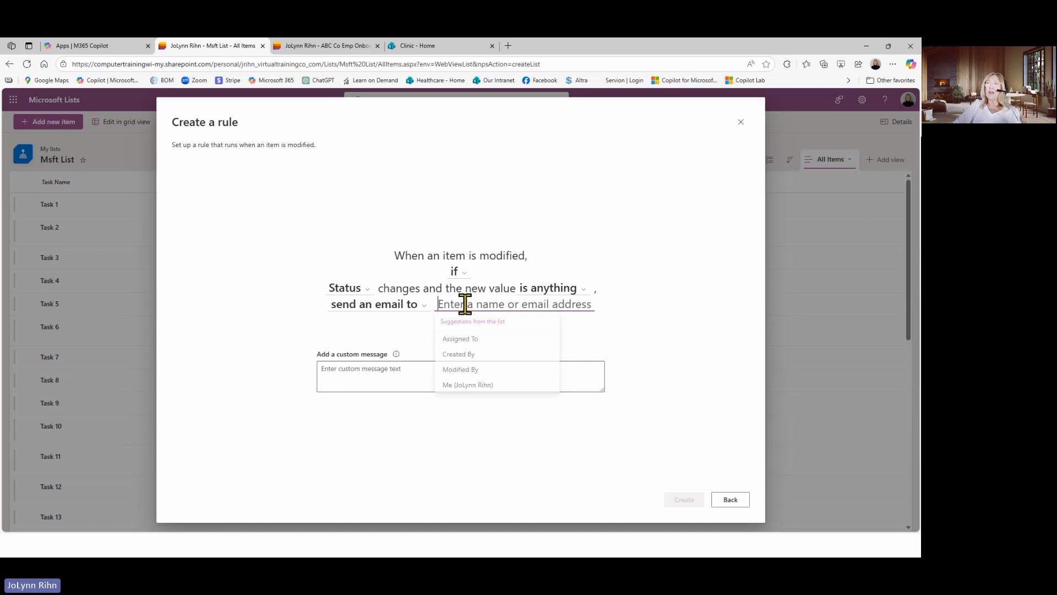
left_click(469, 387)
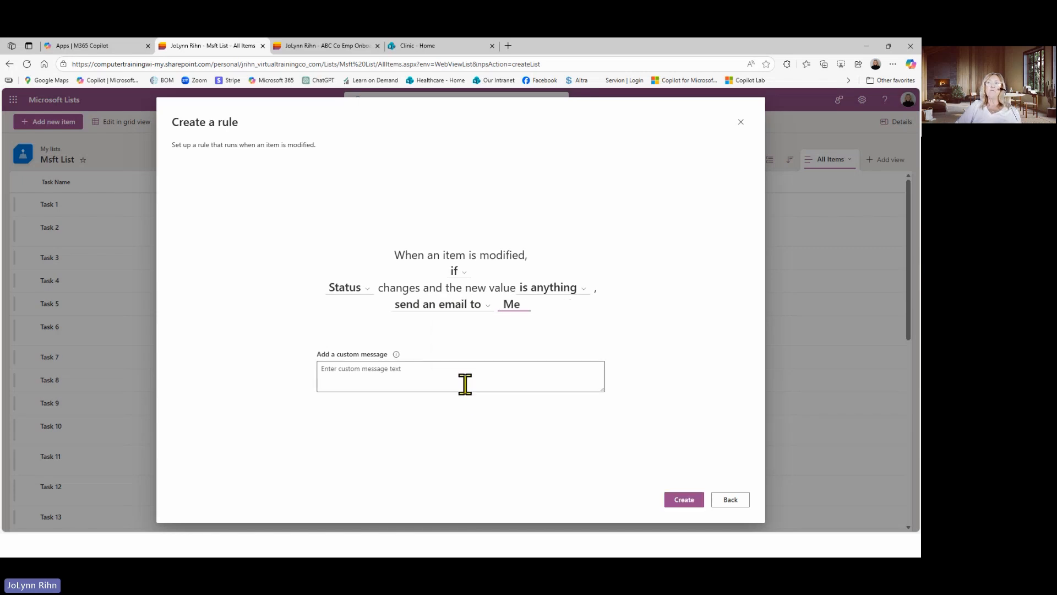
Add the custom message "A record status was modifed" to the status-change rule, create the rule and close the rule manager
left_click(419, 373)
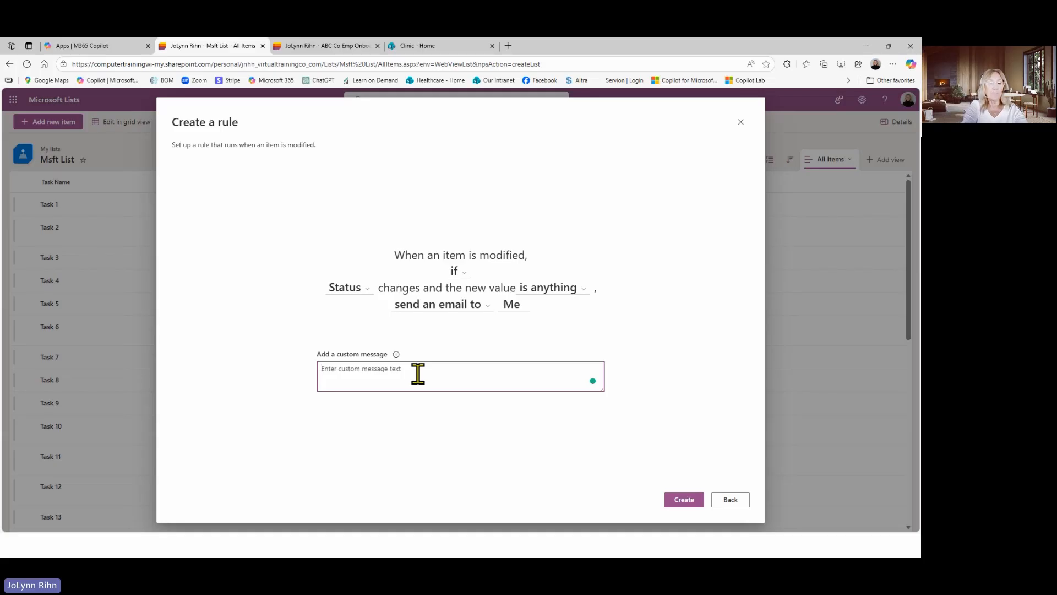
type("Th")
key("BackSpace")
key("BackSpace")
type("T")
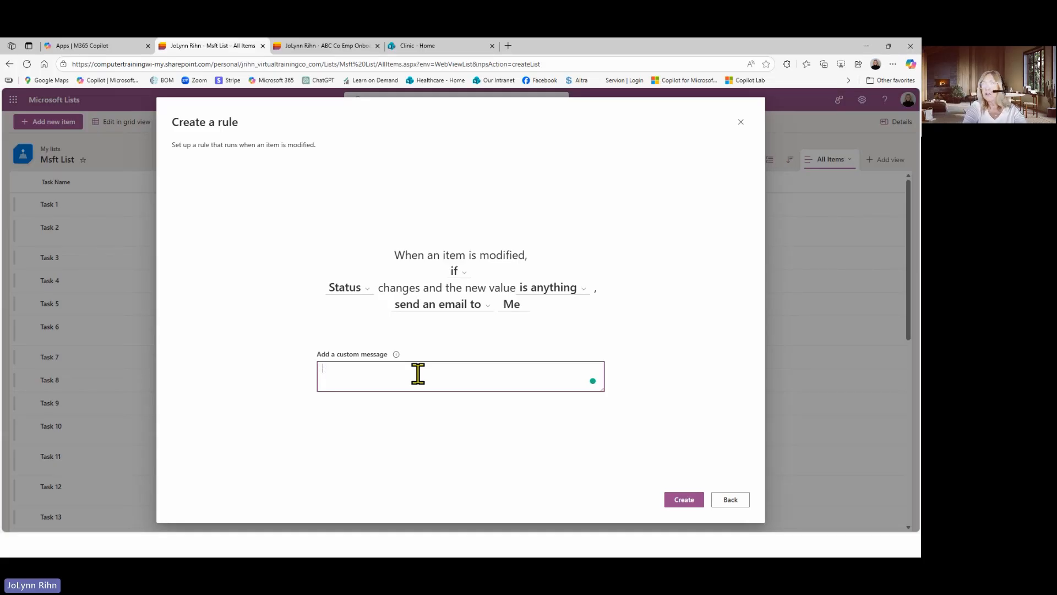
key("BackSpace")
type("A record w")
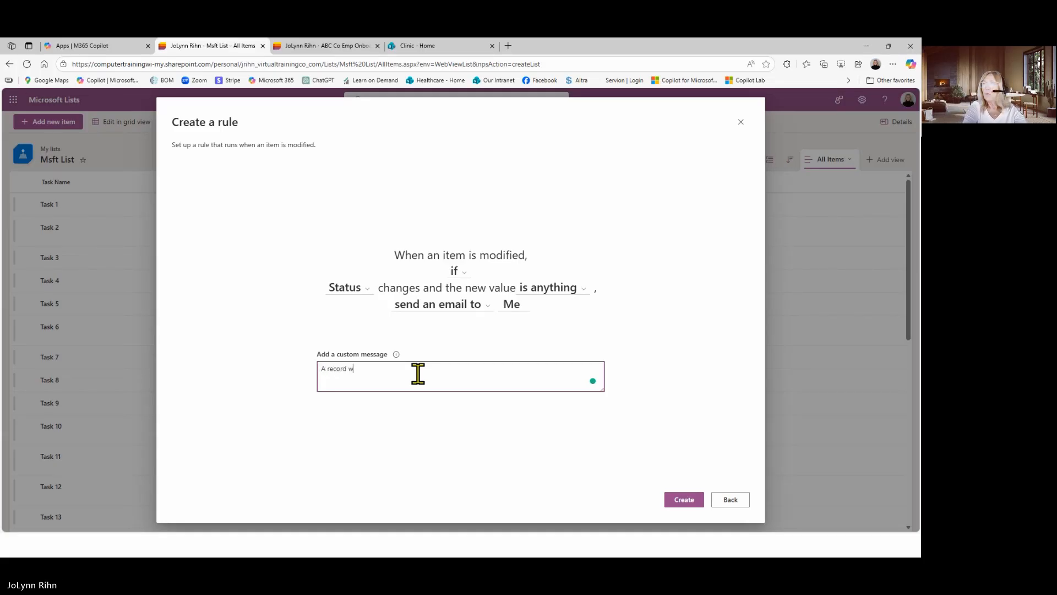
key("BackSpace")
type("status ")
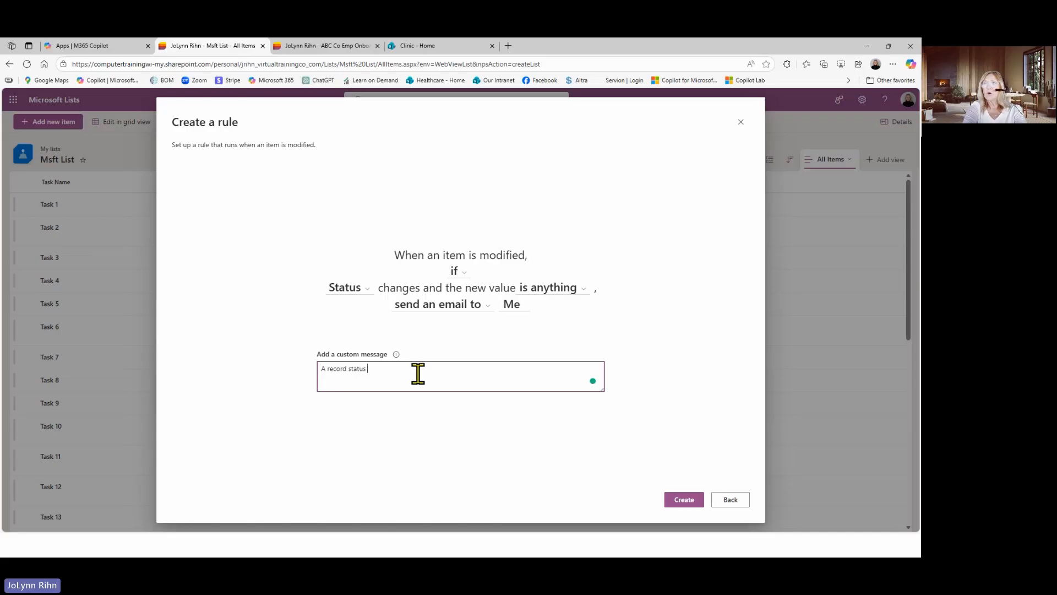
type("was modifu")
type("e")
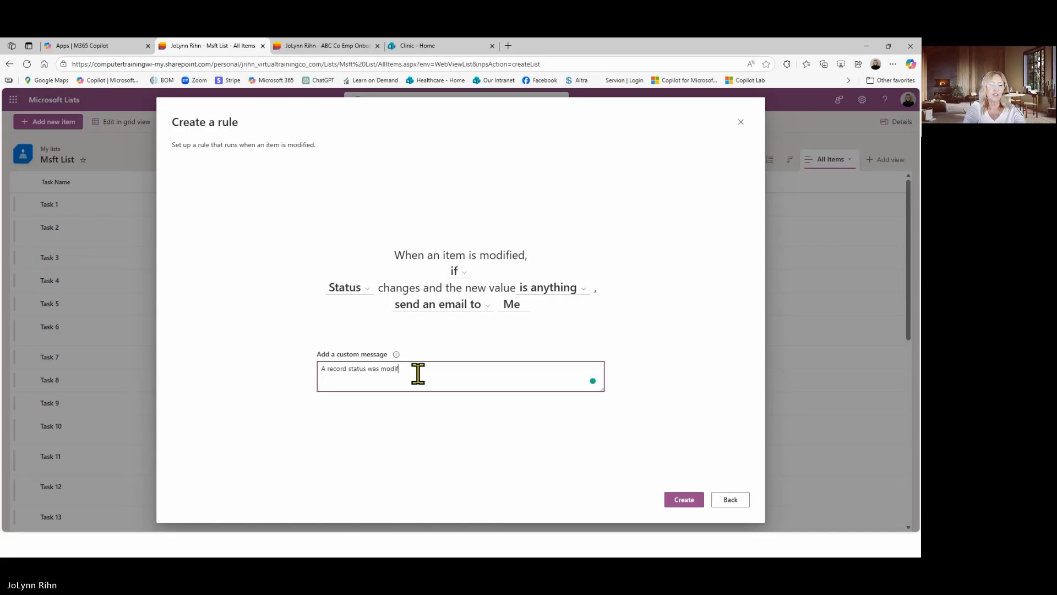
type("ed")
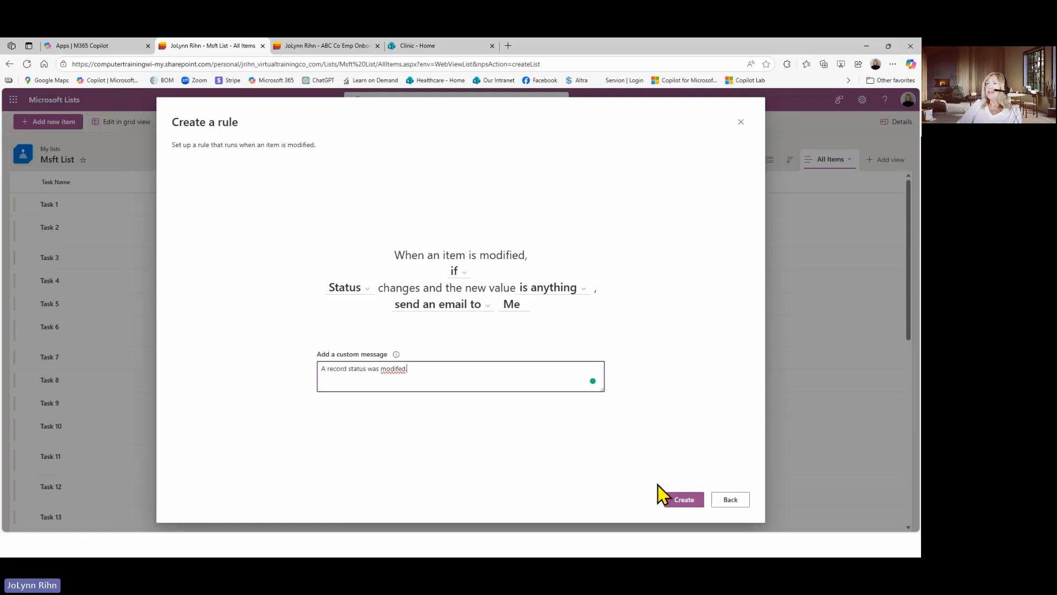
left_click(684, 500)
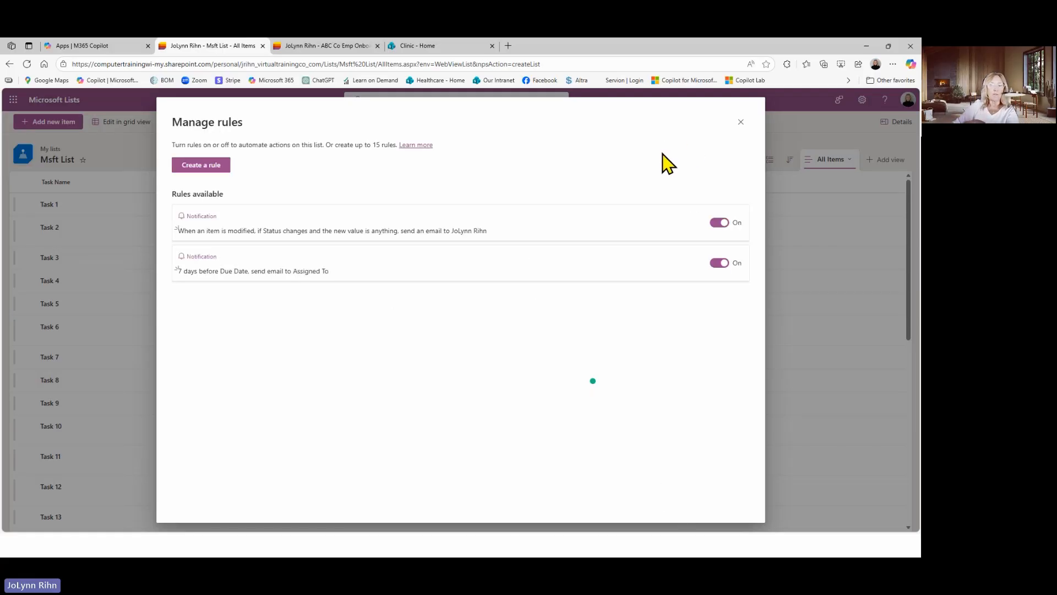
left_click(741, 122)
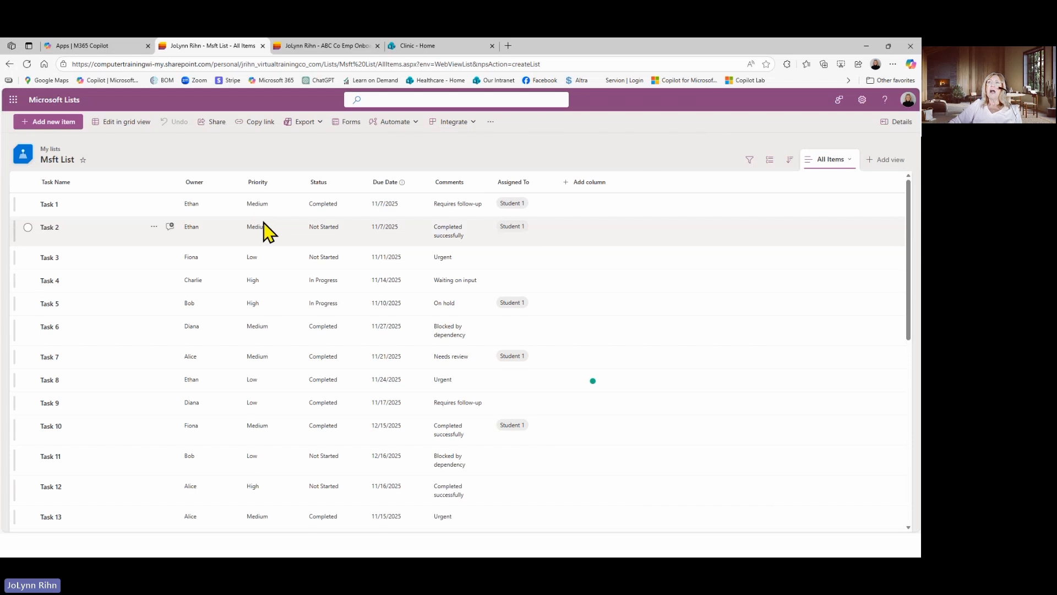
Change the Status of Task 2 to In Progress, save the item and clear its selection
left_click(325, 226)
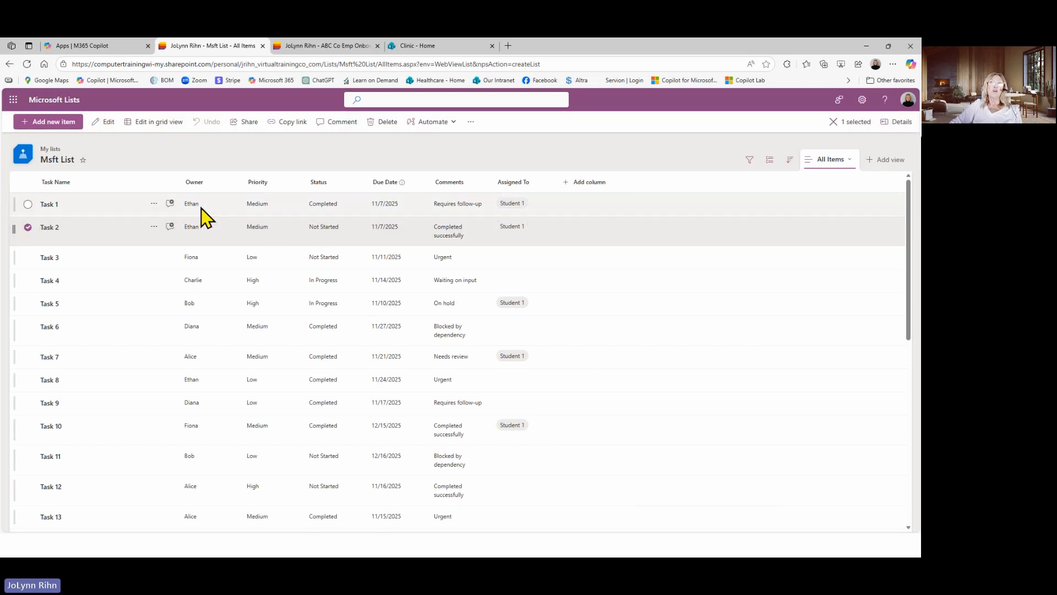
left_click(105, 124)
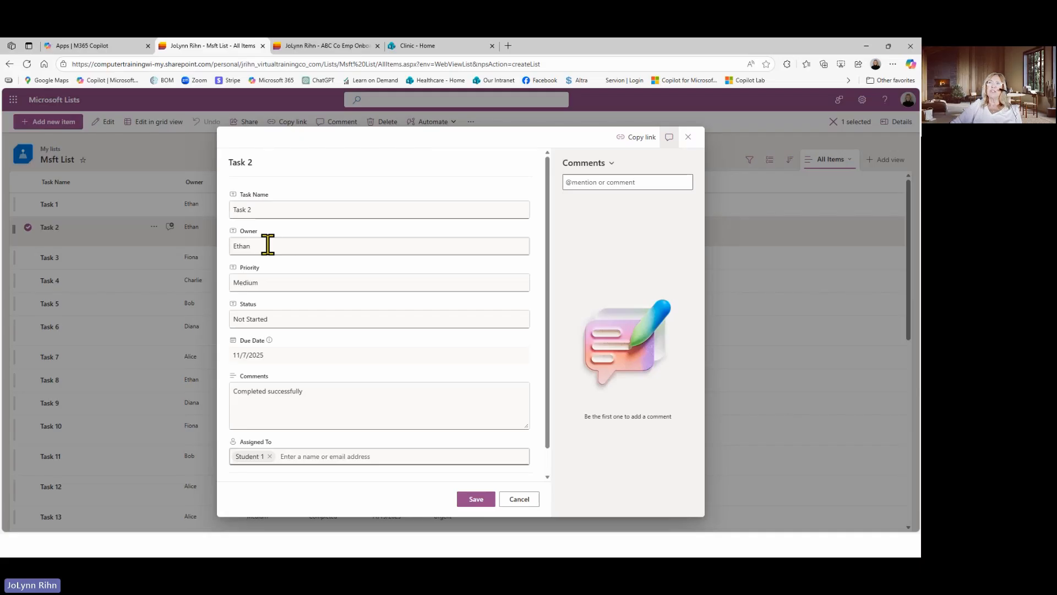
double_click(271, 283)
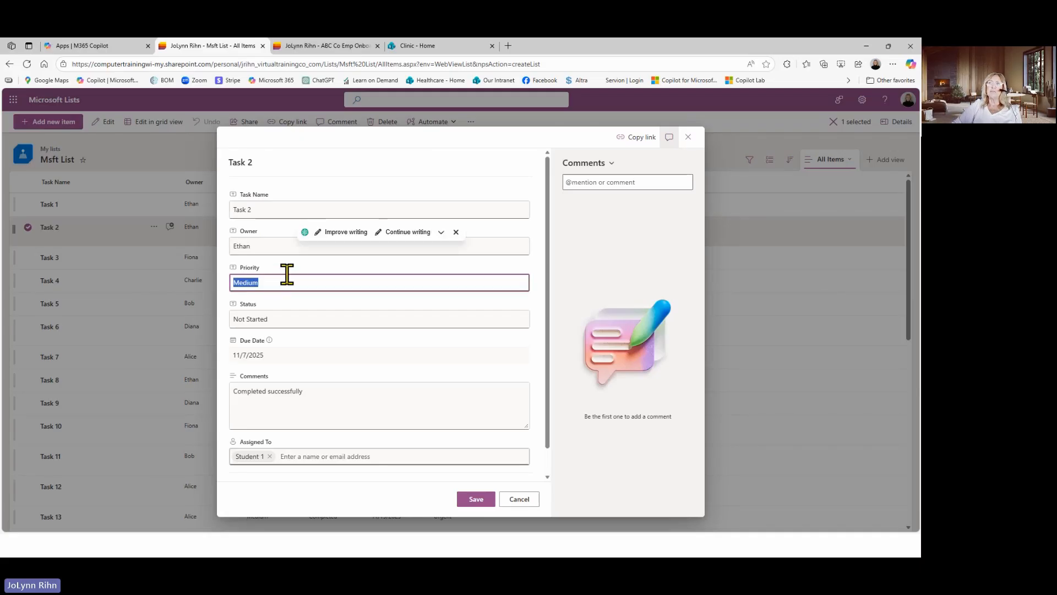
left_click(285, 313)
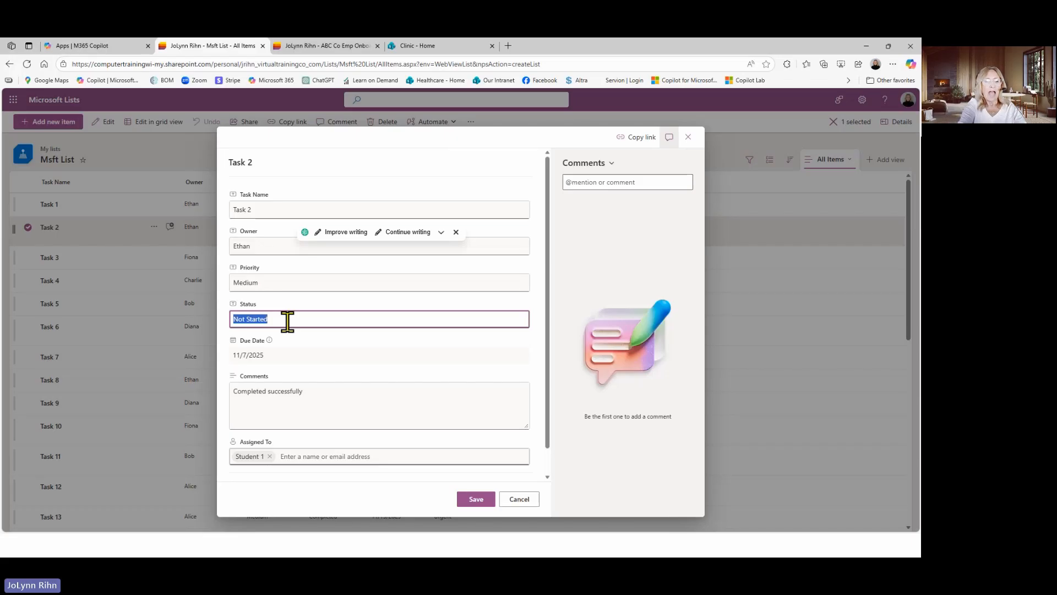
type("In Gro")
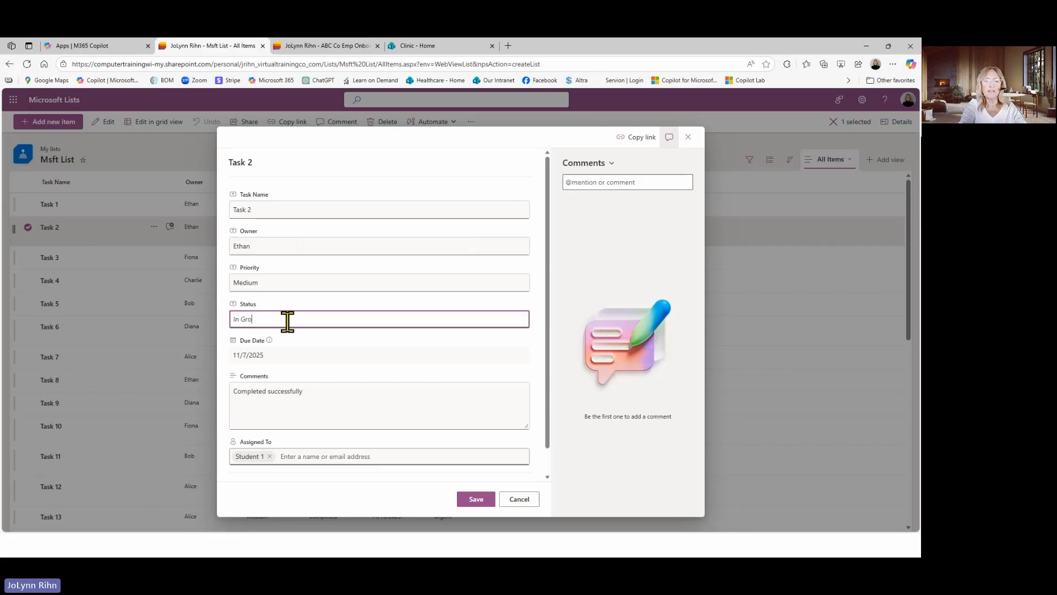
type("gress")
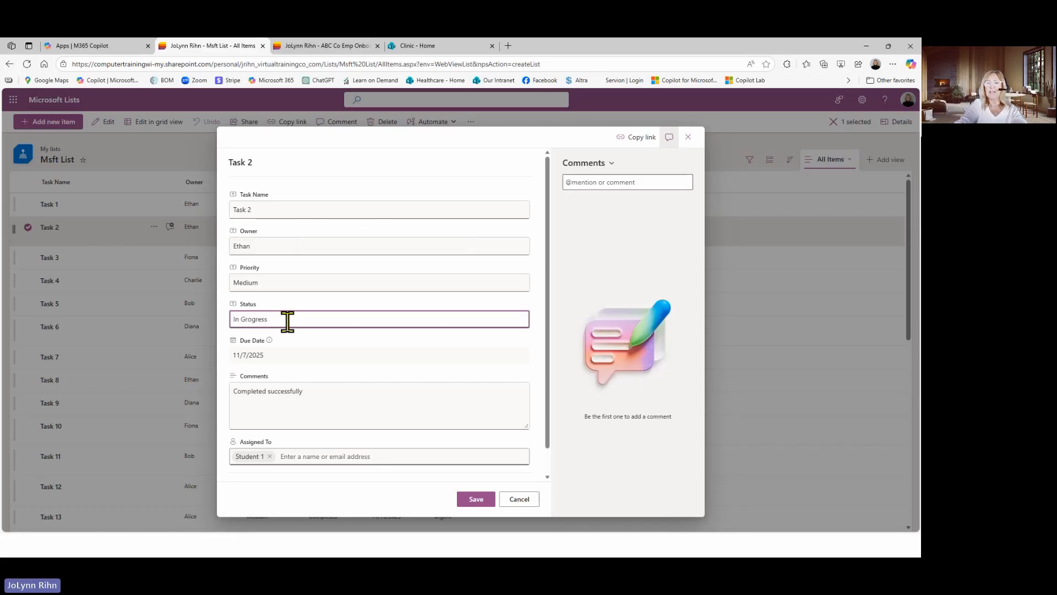
key("BackSpace")
key("BackSpace")
key("BackSpace")
key("BackSpace")
key("BackSpace")
key("BackSpace")
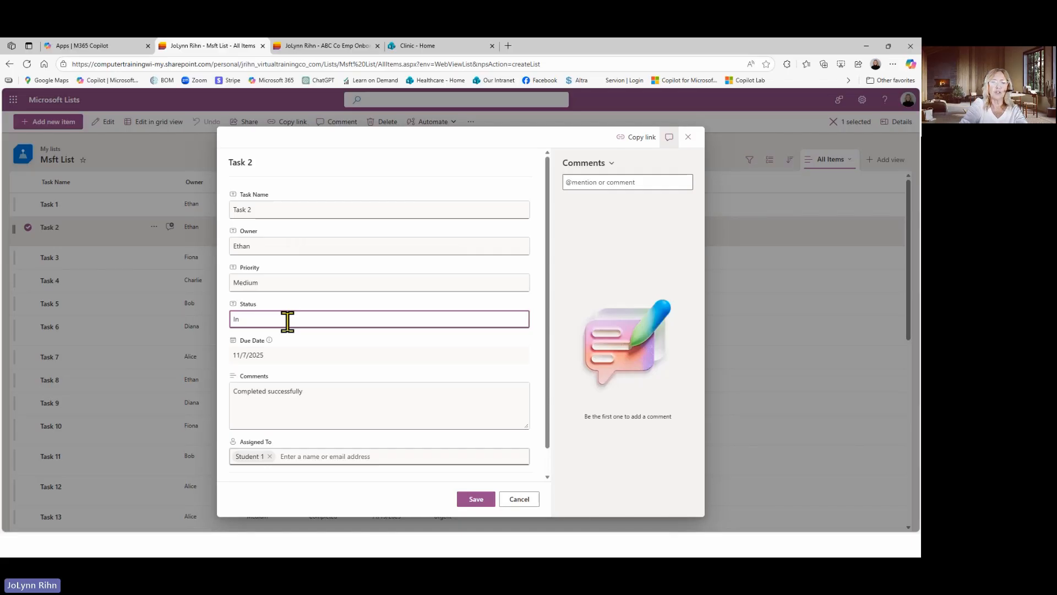
type("Progr")
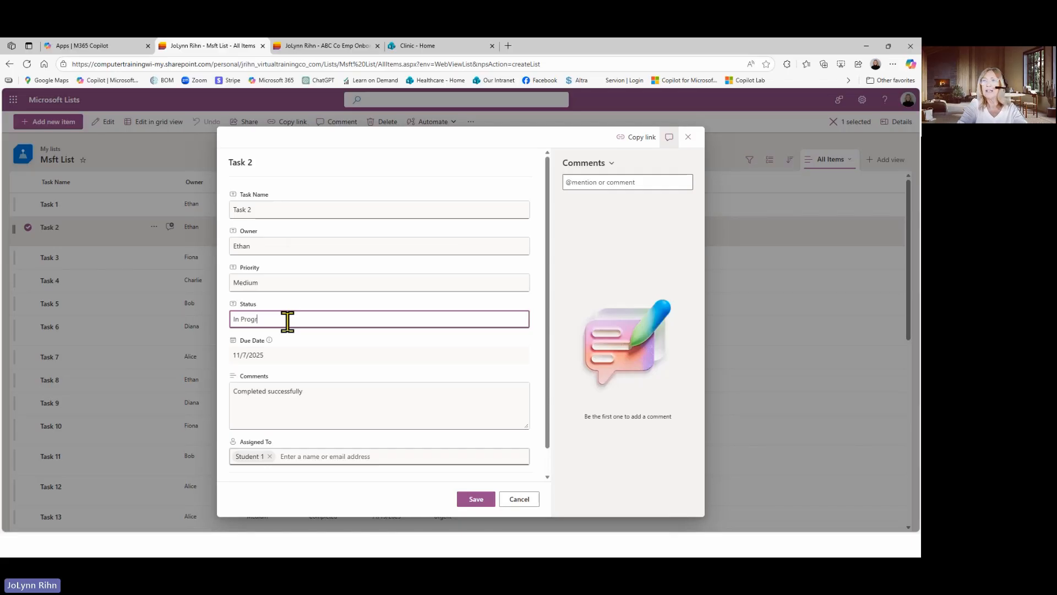
type("ess")
left_click(336, 405)
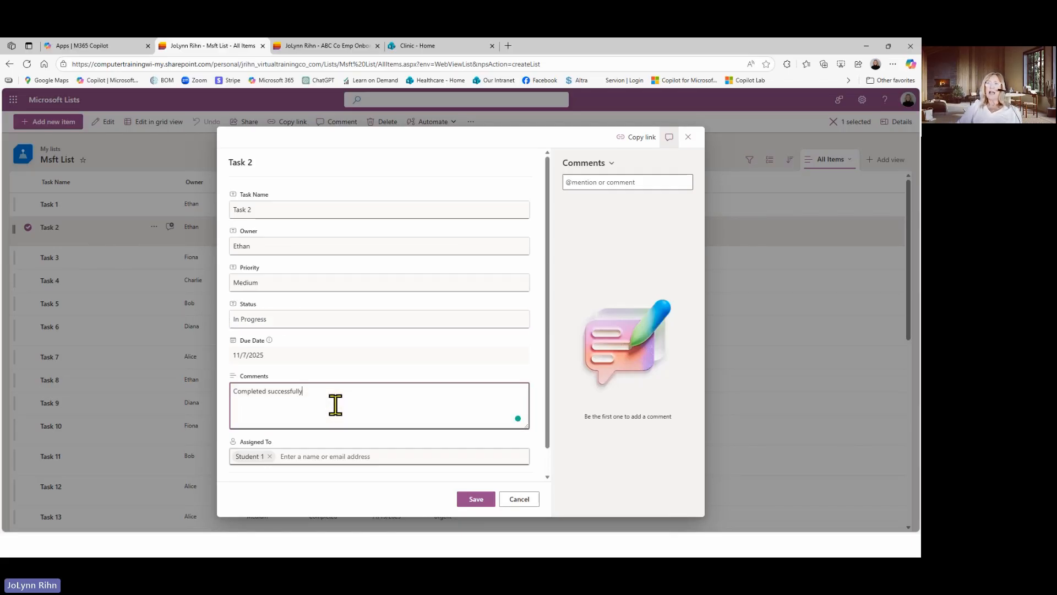
left_click(477, 500)
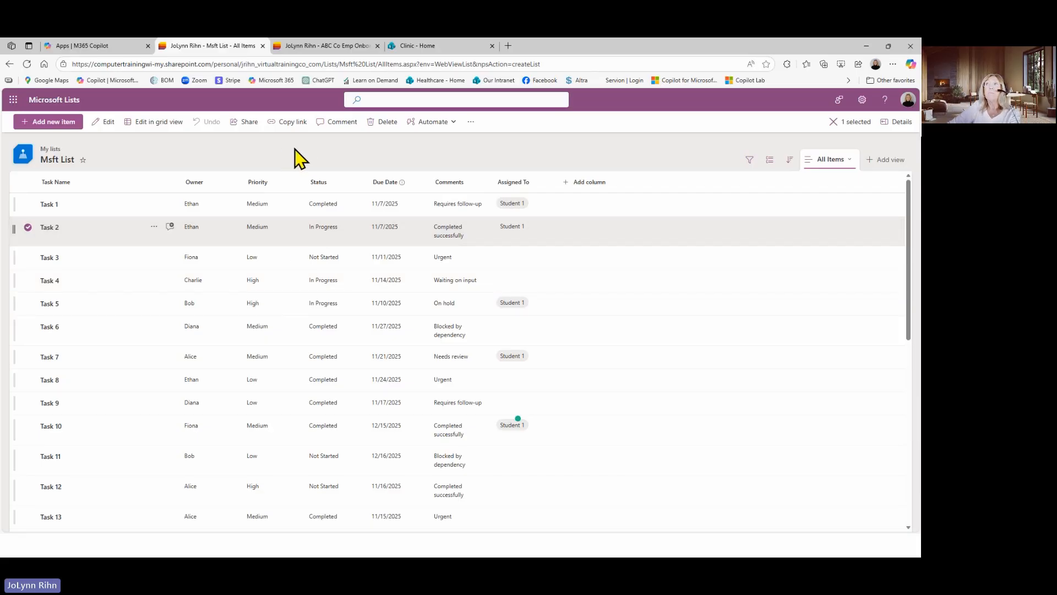
left_click(320, 148)
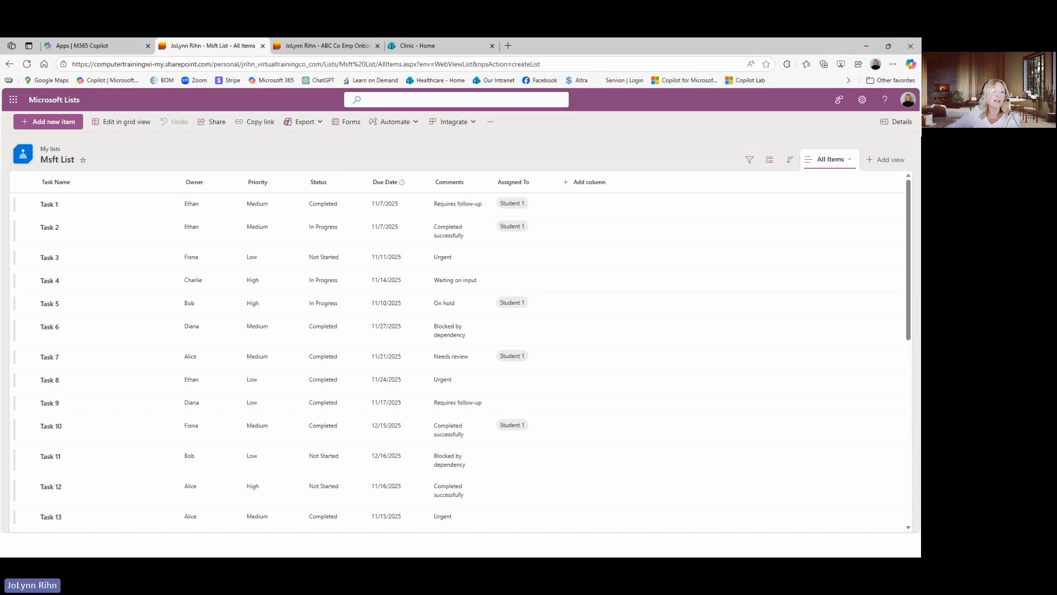
Switch to the presentation slide comparing Microsoft Lists with Excel
key("alt+Tab")
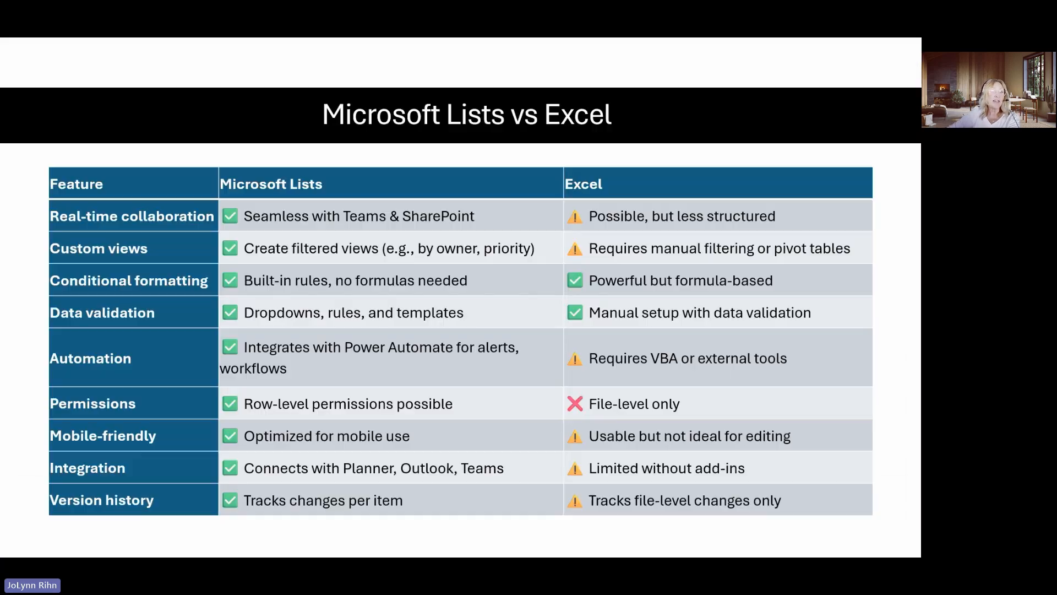